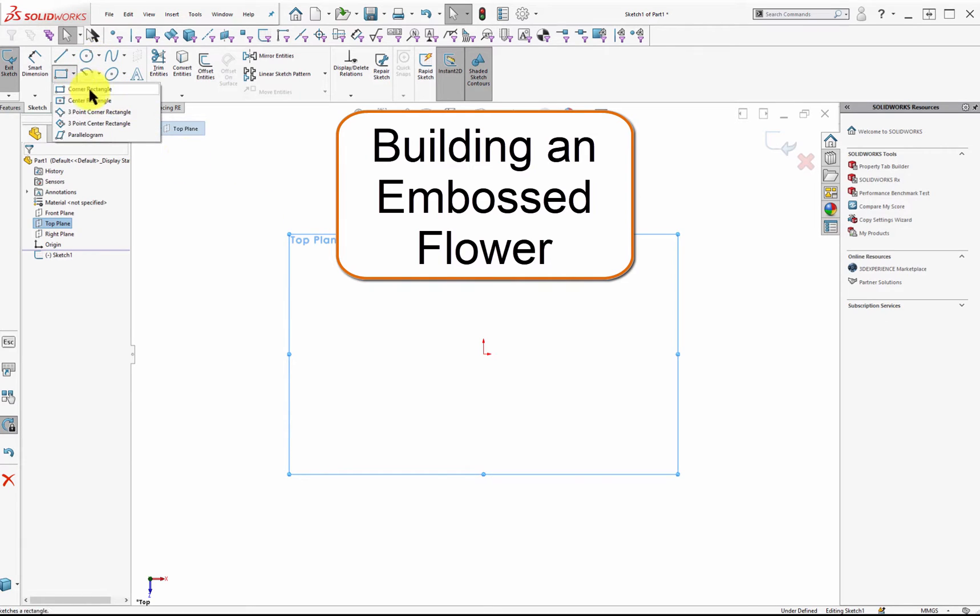
Sketch a center rectangle about 184 by 129 mm around the origin on the Top Plane and exit the sketch.
{"action": "left_click", "coordinate": [90, 100]}
{"action": "left_click", "coordinate": [483, 354]}
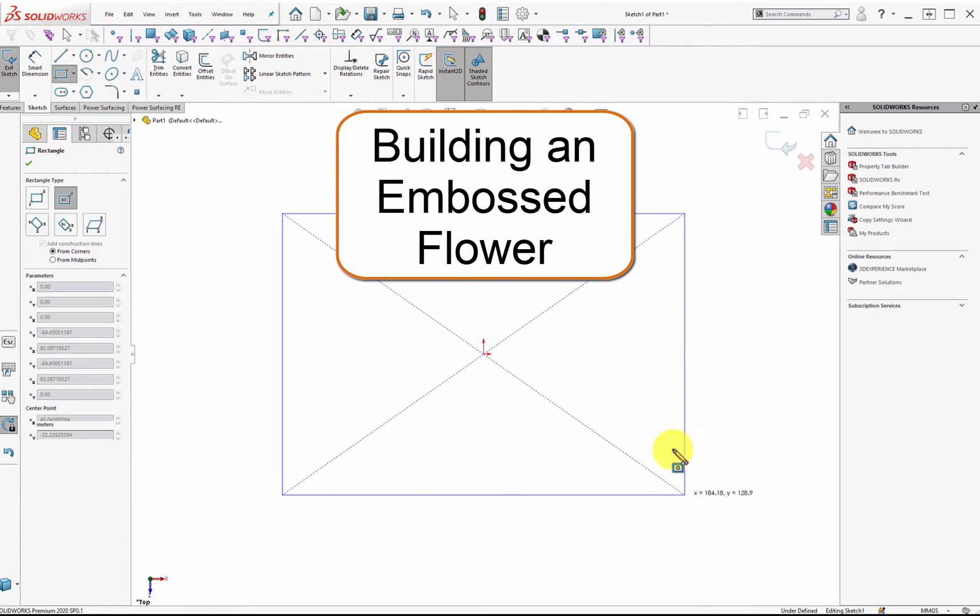
{"action": "left_click", "coordinate": [684, 494]}
{"action": "left_click", "coordinate": [29, 163]}
{"action": "left_click", "coordinate": [782, 147]}
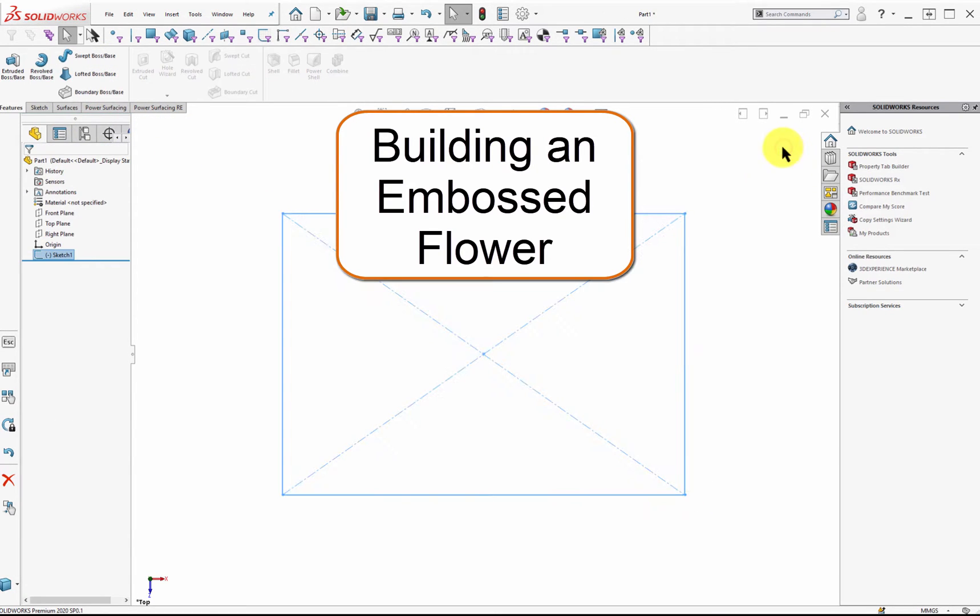
Extrude the rectangle upward into a plate less than 10 mm thick.
{"action": "left_click", "coordinate": [12, 66]}
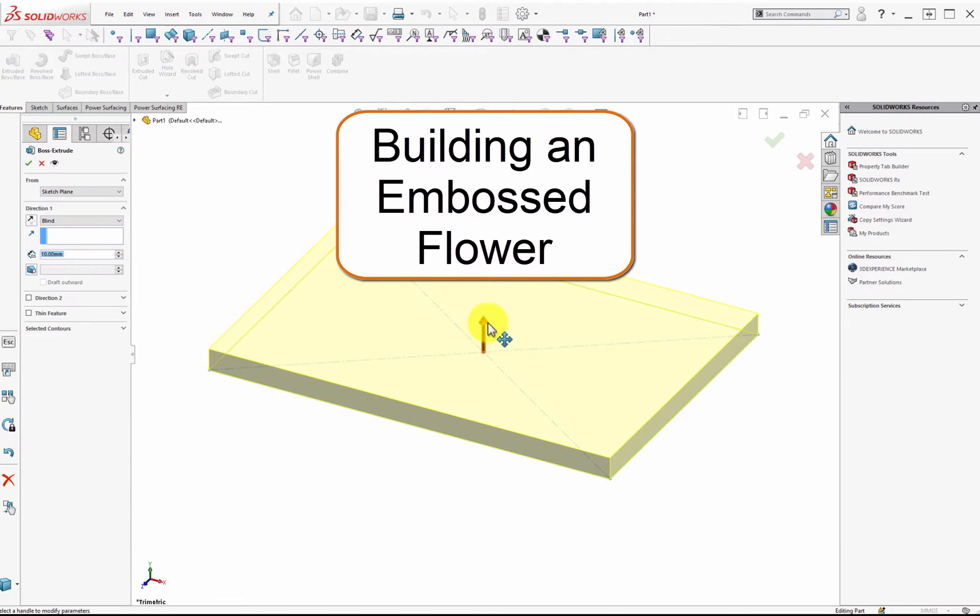
{"action": "left_click_drag", "start_coordinate": [483, 323], "coordinate": [483, 345]}
{"action": "left_click", "coordinate": [29, 163]}
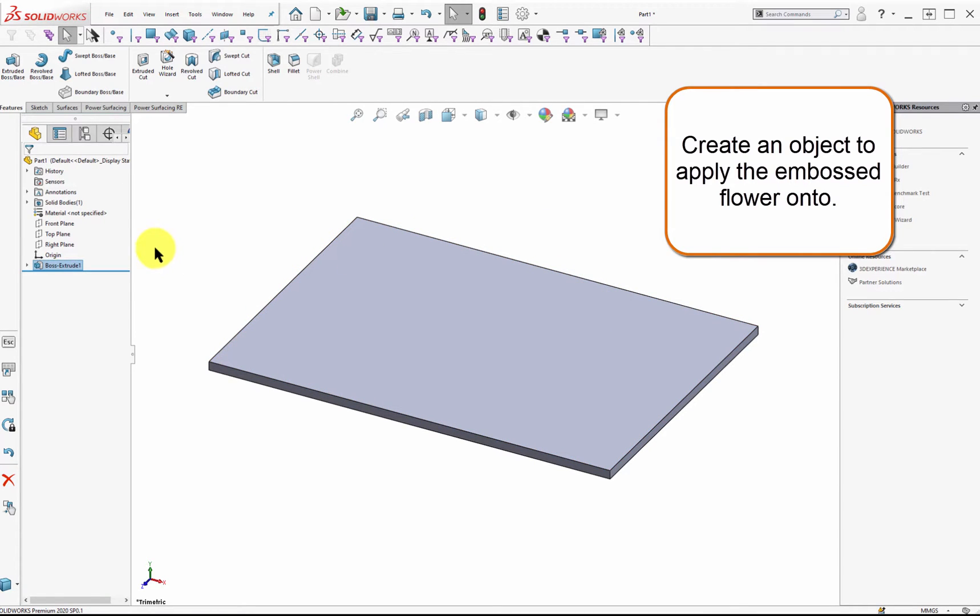
Start a Power Surfacing cylinder with 2 side segments and 2 cap segments.
{"action": "left_click", "coordinate": [101, 108]}
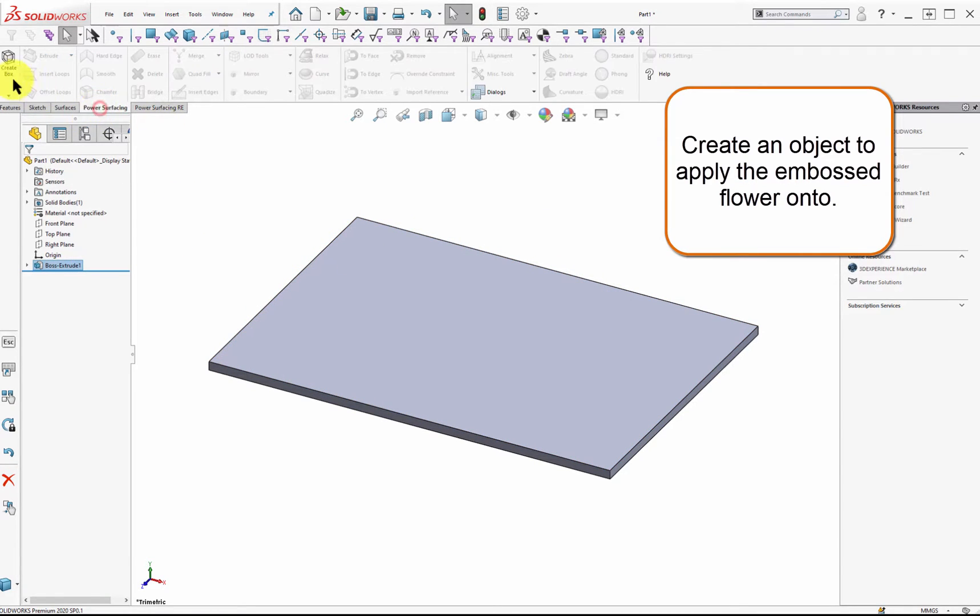
{"action": "left_click", "coordinate": [9, 96]}
{"action": "left_click", "coordinate": [33, 131]}
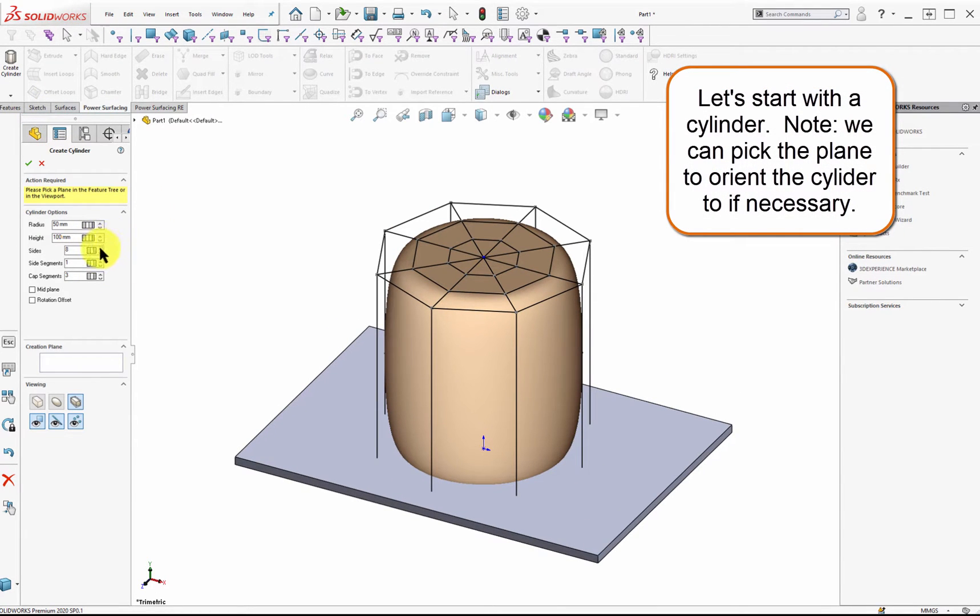
{"action": "left_click", "coordinate": [101, 278]}
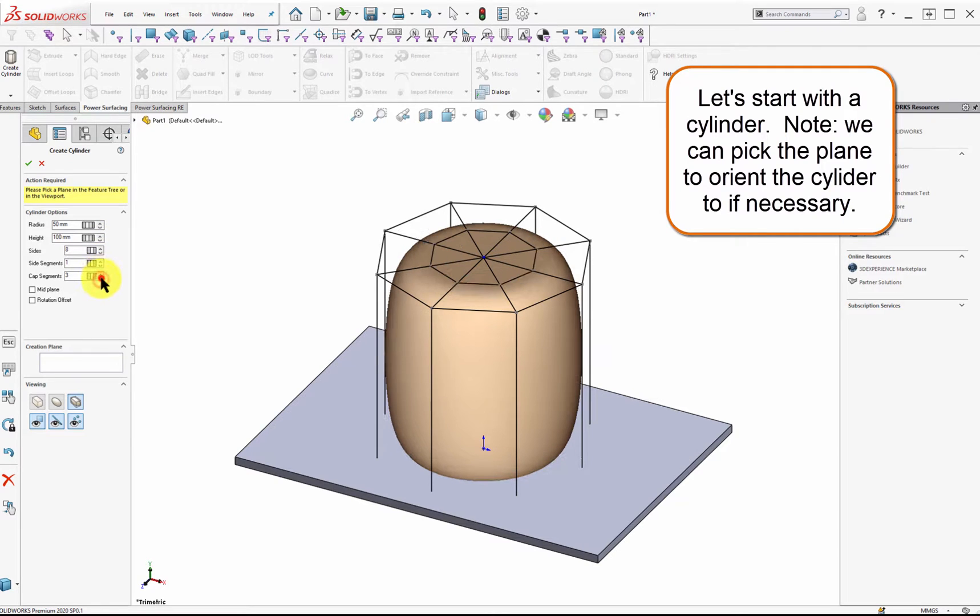
{"action": "left_click", "coordinate": [100, 260]}
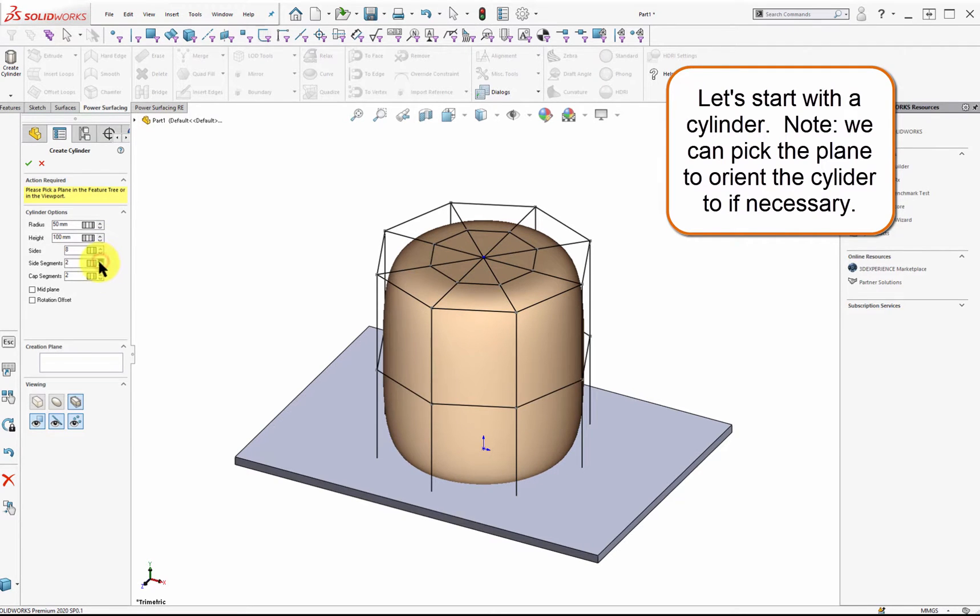
Set the cylinder's radius to 5 mm and its height to 10 mm, and create it.
{"action": "type", "text": "5"}
{"action": "left_click", "coordinate": [74, 236]}
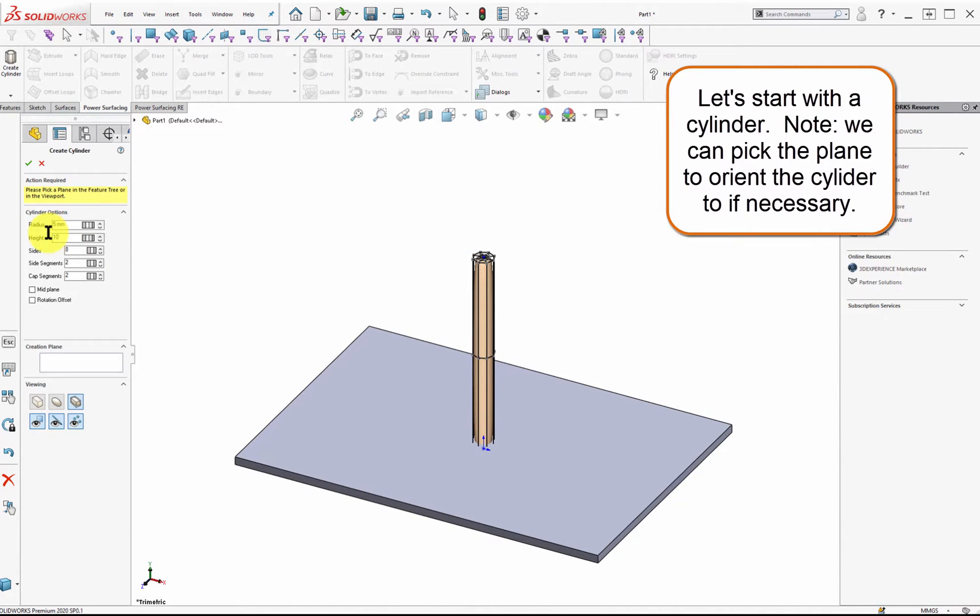
{"action": "type", "text": "10"}
{"action": "key", "text": "Return"}
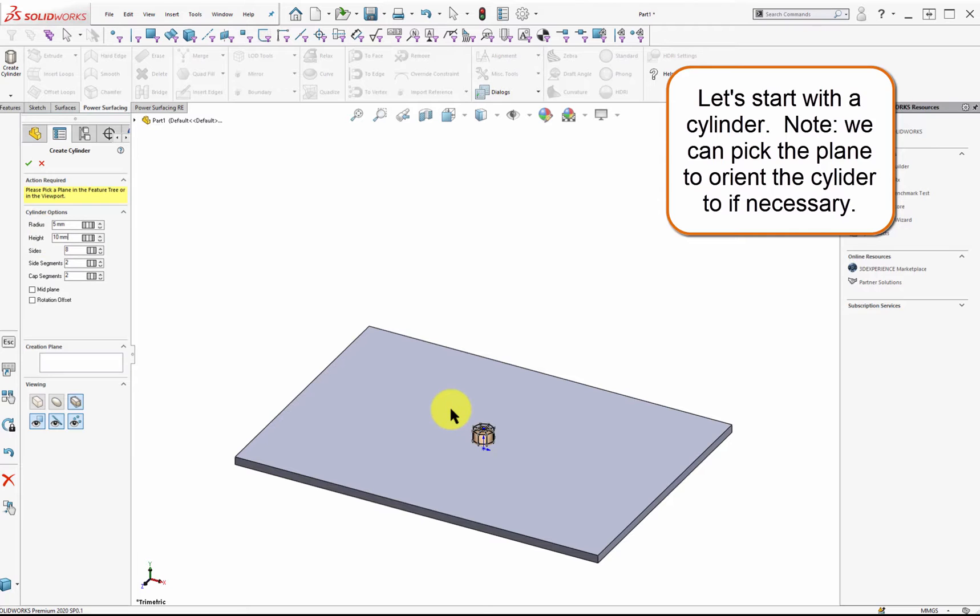
{"action": "left_click", "coordinate": [28, 163]}
Scale the cylinder vertically to about 8.9 mm high so that it clears the bottom plane.
{"action": "middle_click_drag", "start_coordinate": [483, 458], "coordinate": [497, 412]}
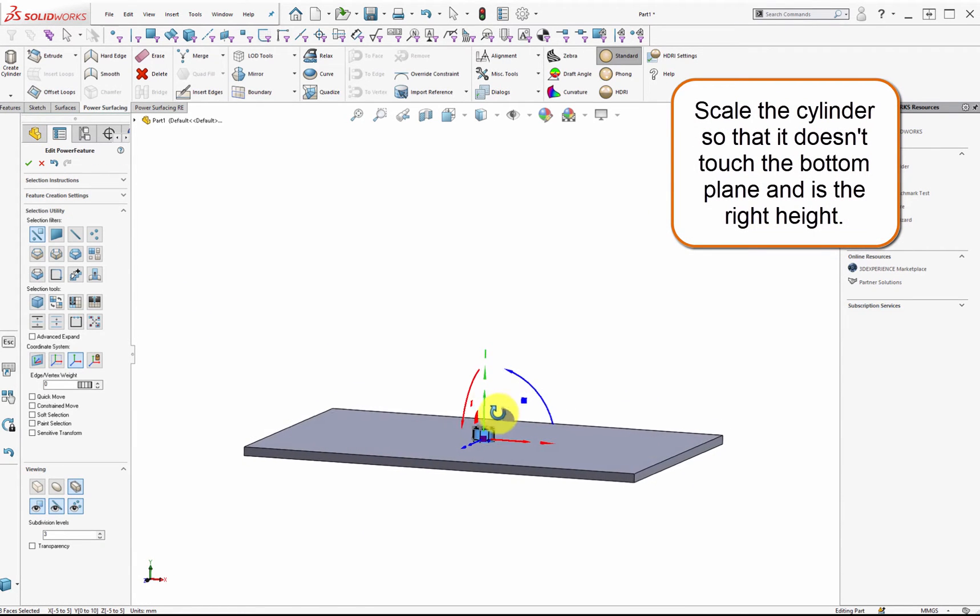
{"action": "scroll", "coordinate": [487, 413], "scroll_direction": "down", "scroll_amount": 4}
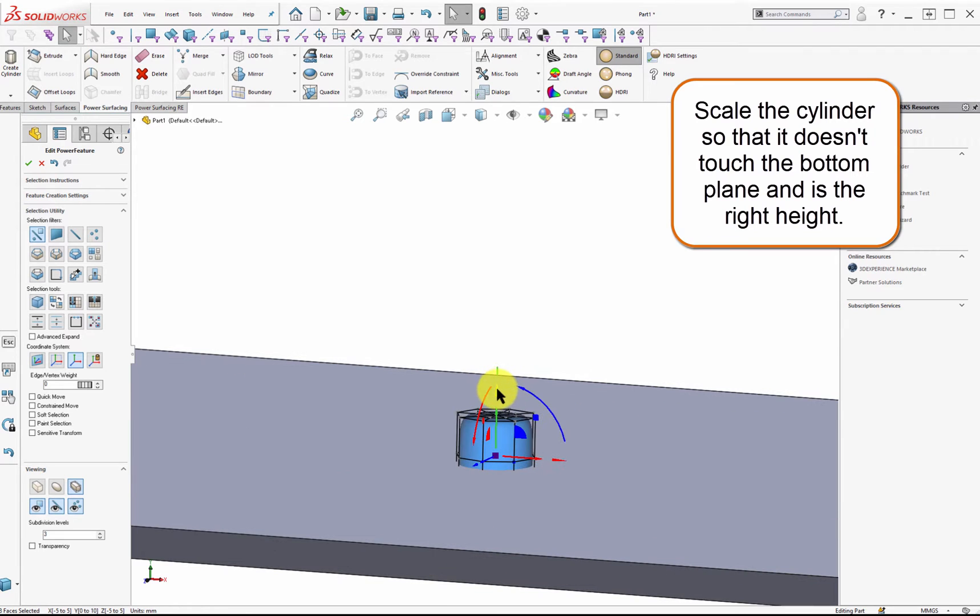
{"action": "middle_click_drag", "start_coordinate": [495, 413], "coordinate": [509, 463]}
Hide the extruded plate Boss-Extrude1 so only the Sub-D cylinder is displayed.
{"action": "left_click", "coordinate": [135, 120]}
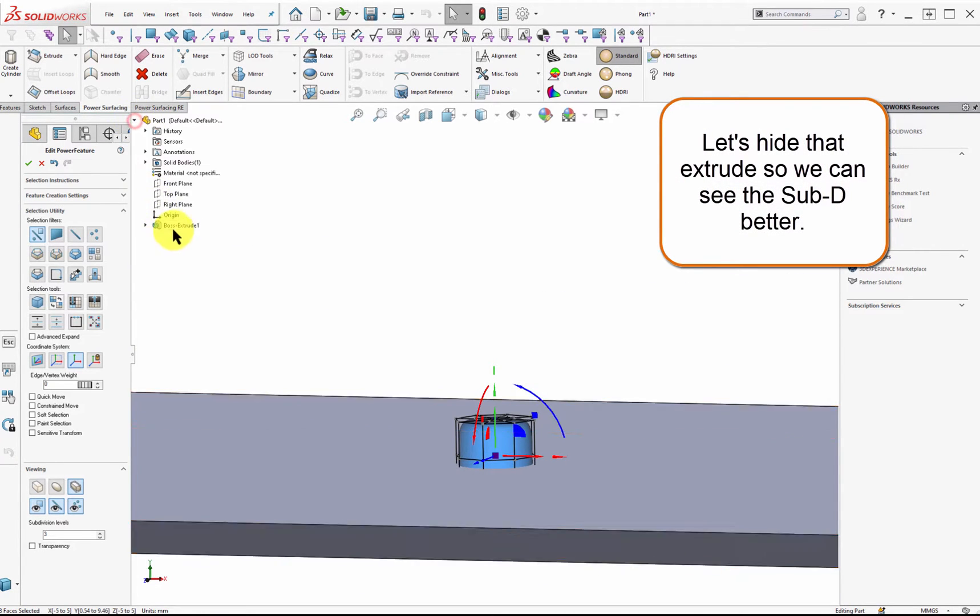
{"action": "left_click", "coordinate": [173, 223]}
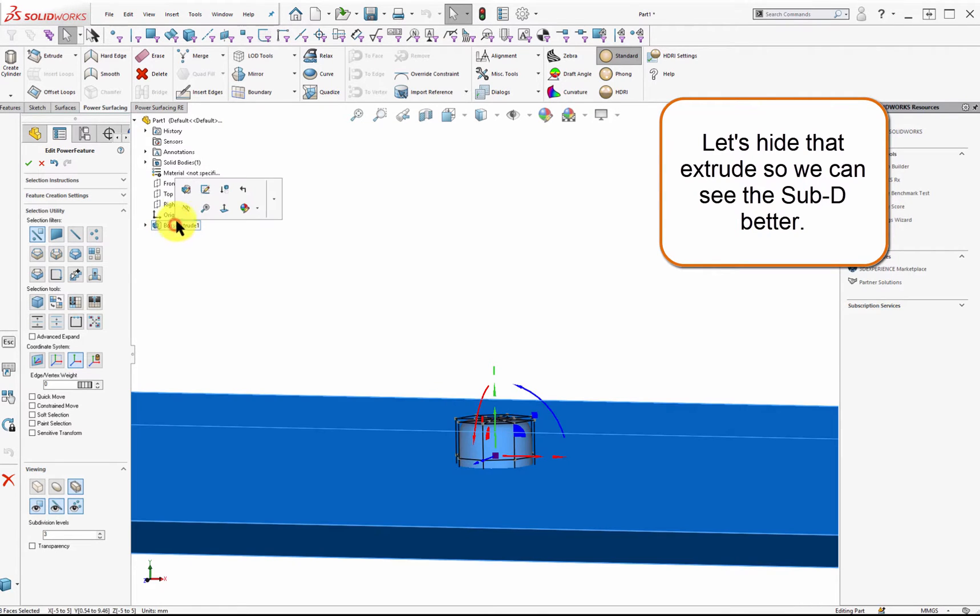
{"action": "left_click", "coordinate": [186, 207]}
Scale the cylinder vertically down to about 7.3 mm high.
{"action": "middle_click_drag", "start_coordinate": [503, 442], "coordinate": [503, 430]}
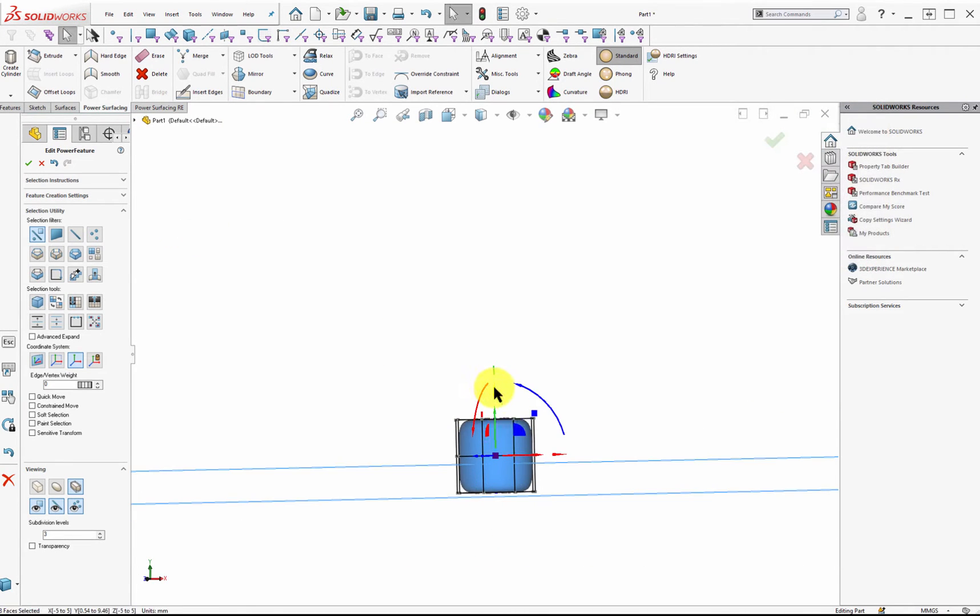
{"action": "left_click_drag", "start_coordinate": [493, 385], "coordinate": [499, 434]}
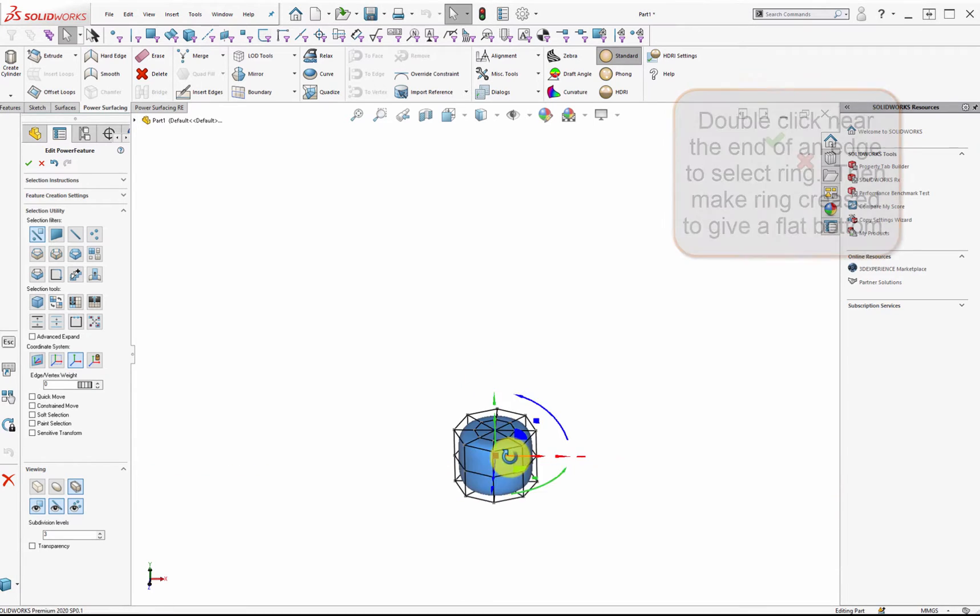
Select the cylinder's bottom edge ring and crease it to give a flat bottom.
{"action": "scroll", "coordinate": [500, 433], "scroll_direction": "up", "scroll_amount": 5}
{"action": "left_click", "coordinate": [538, 541]}
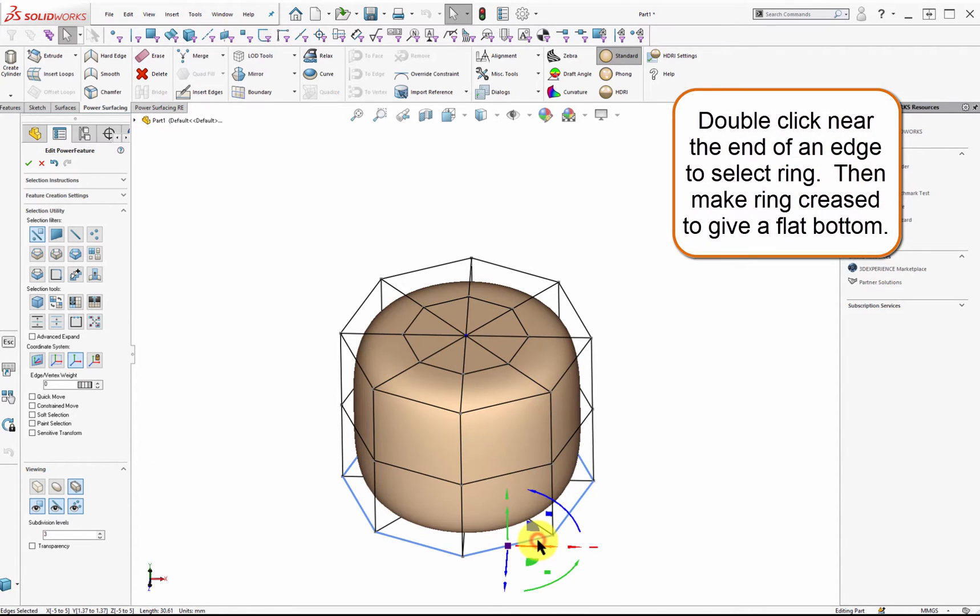
{"action": "double_click", "coordinate": [538, 542]}
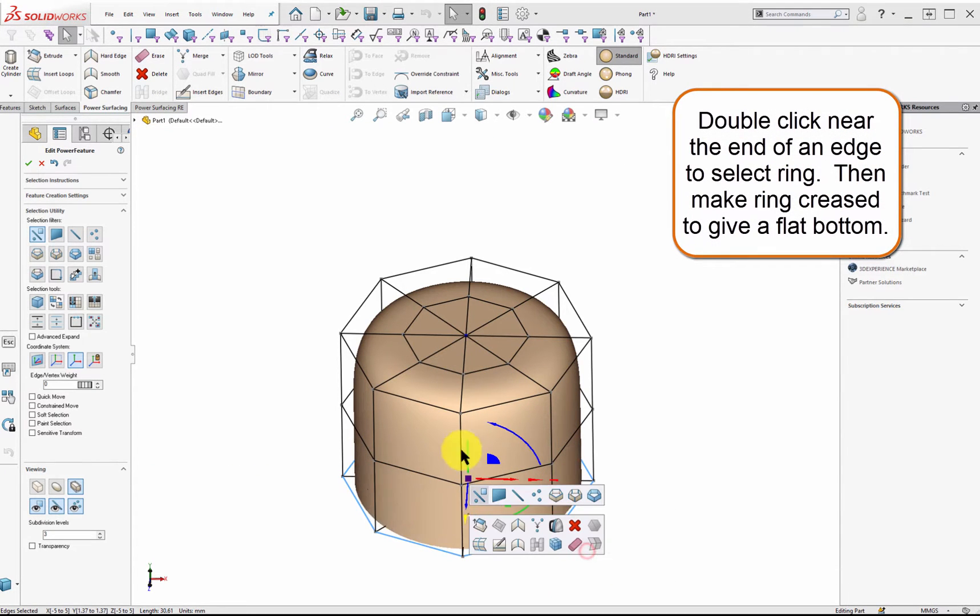
Select the cylinder's top outer edge ring and set its edge weight to 40.
{"action": "middle_click_drag", "start_coordinate": [460, 446], "coordinate": [586, 374]}
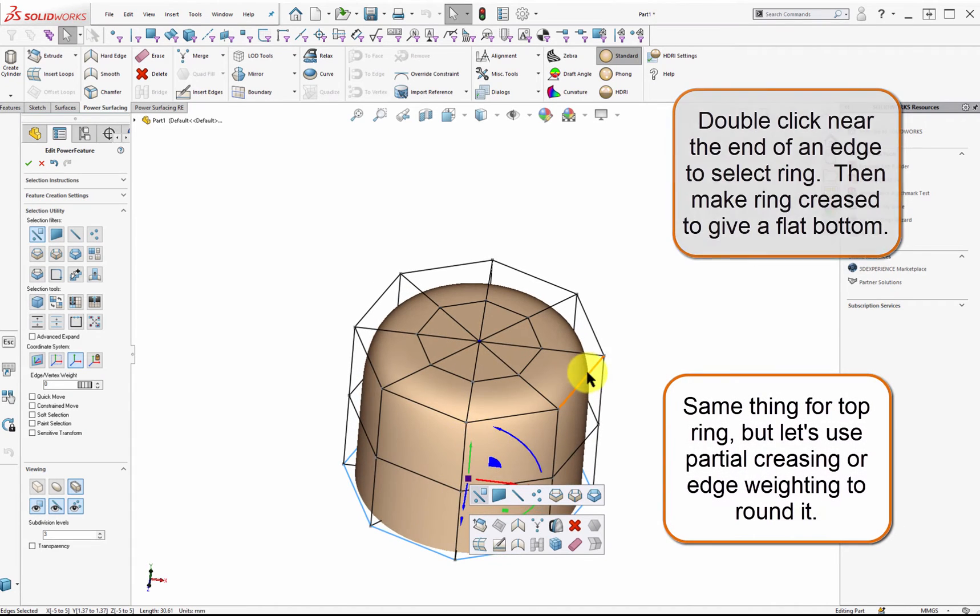
{"action": "double_click", "coordinate": [587, 366]}
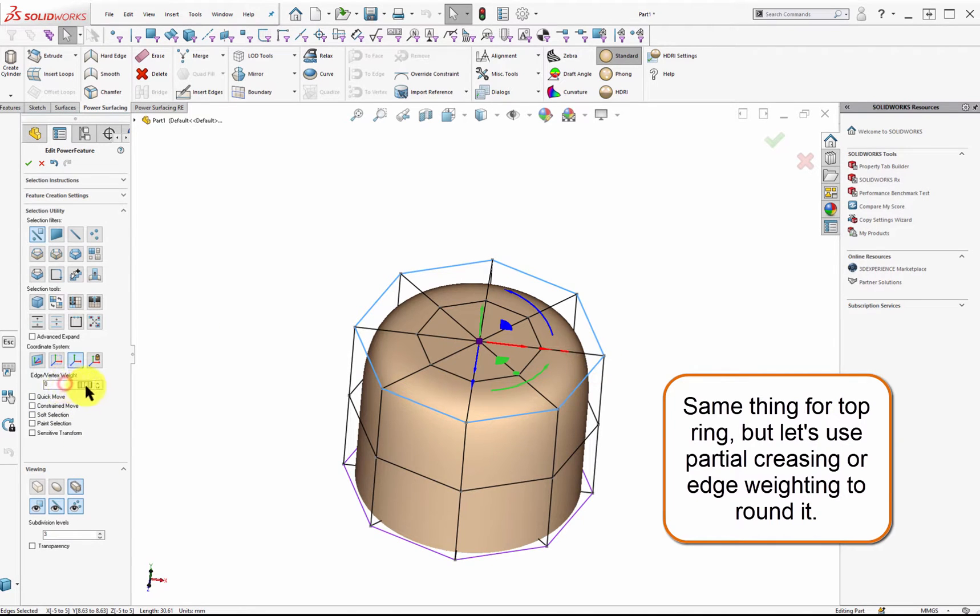
{"action": "left_click_drag", "start_coordinate": [85, 382], "coordinate": [275, 389]}
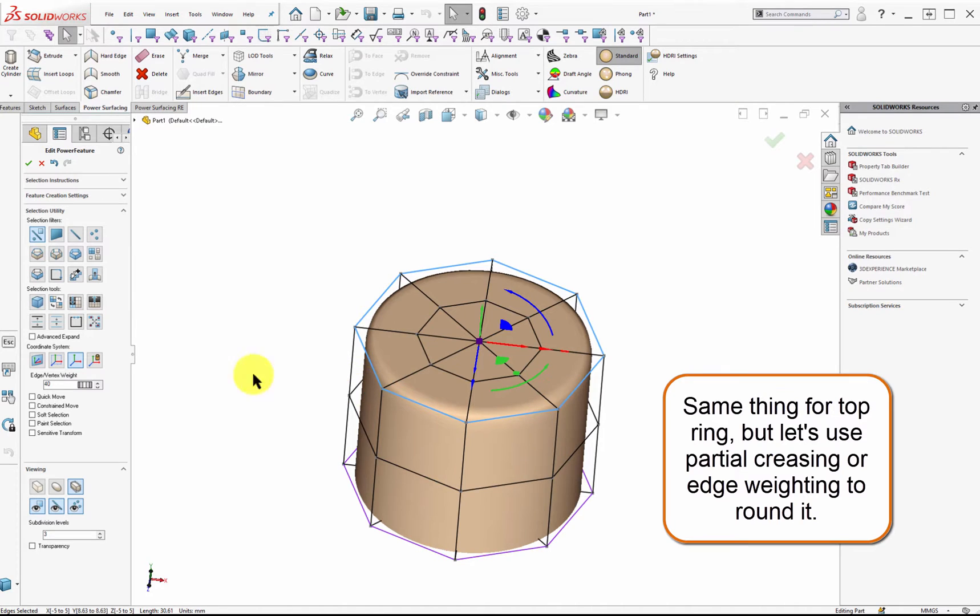
Scale the inner edge ring of the top cap outward to about 3.6 mm radius and raise it about 0.4 mm.
{"action": "middle_click_drag", "start_coordinate": [433, 368], "coordinate": [465, 341]}
{"action": "scroll", "coordinate": [466, 342], "scroll_direction": "down", "scroll_amount": 3}
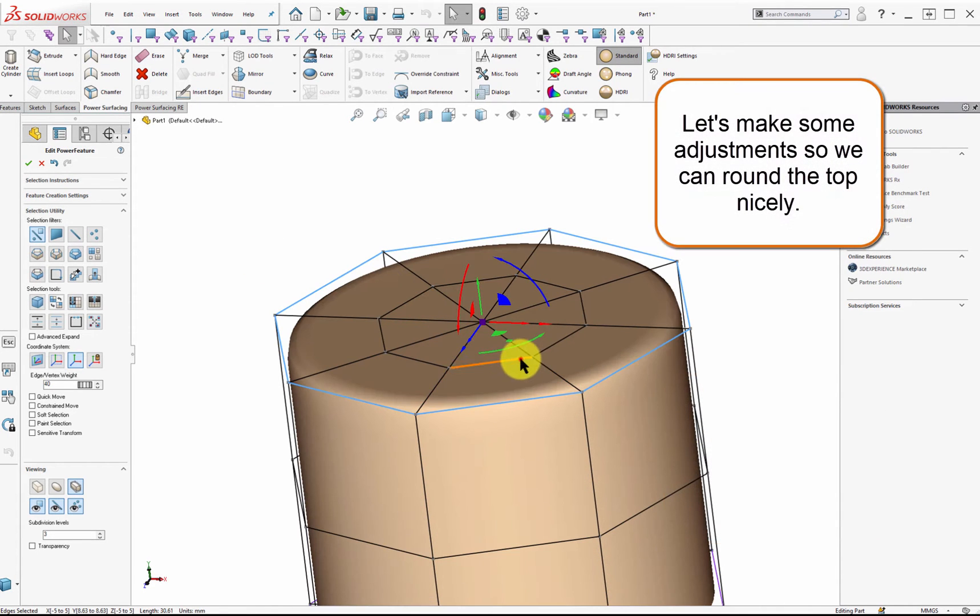
{"action": "double_click", "coordinate": [521, 361]}
{"action": "middle_click_drag", "start_coordinate": [500, 391], "coordinate": [492, 405]}
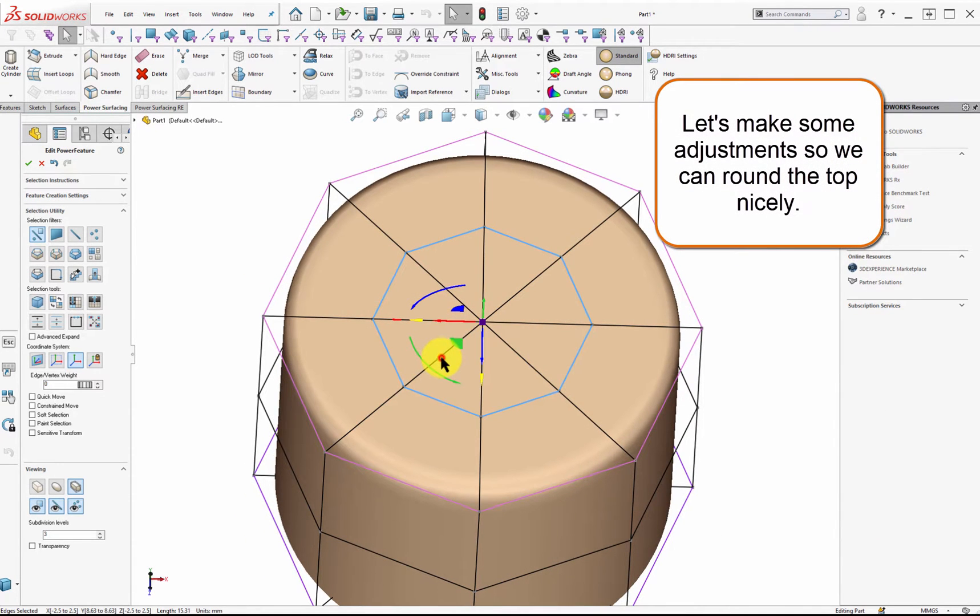
{"action": "left_click_drag", "start_coordinate": [442, 358], "coordinate": [439, 249]}
{"action": "middle_click_drag", "start_coordinate": [492, 386], "coordinate": [485, 328]}
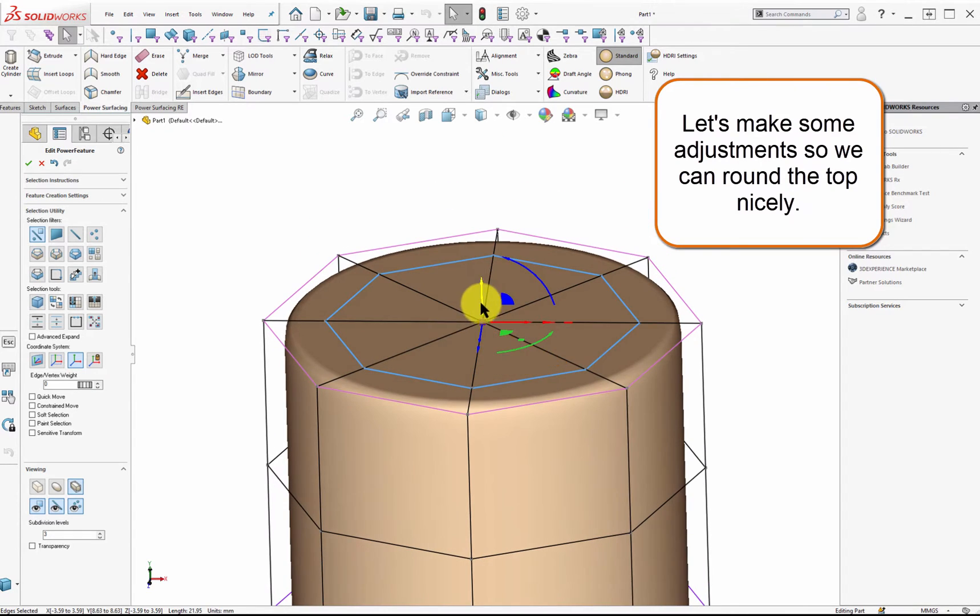
{"action": "left_click_drag", "start_coordinate": [480, 305], "coordinate": [479, 277]}
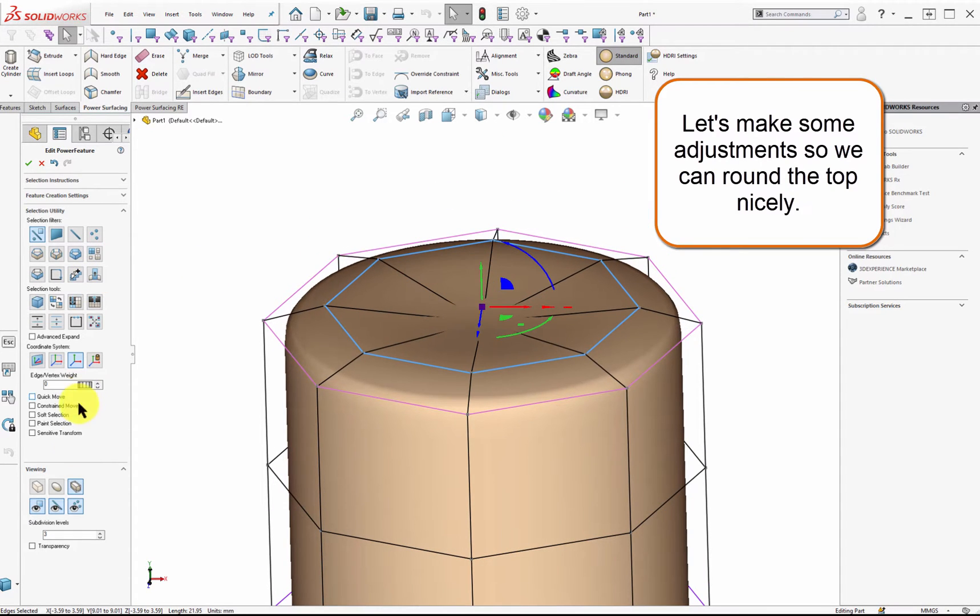
Display only the control mesh and raise the top cap's center vertex to a height of about 9.4 mm.
{"action": "left_click", "coordinate": [39, 486]}
{"action": "left_click", "coordinate": [528, 398]}
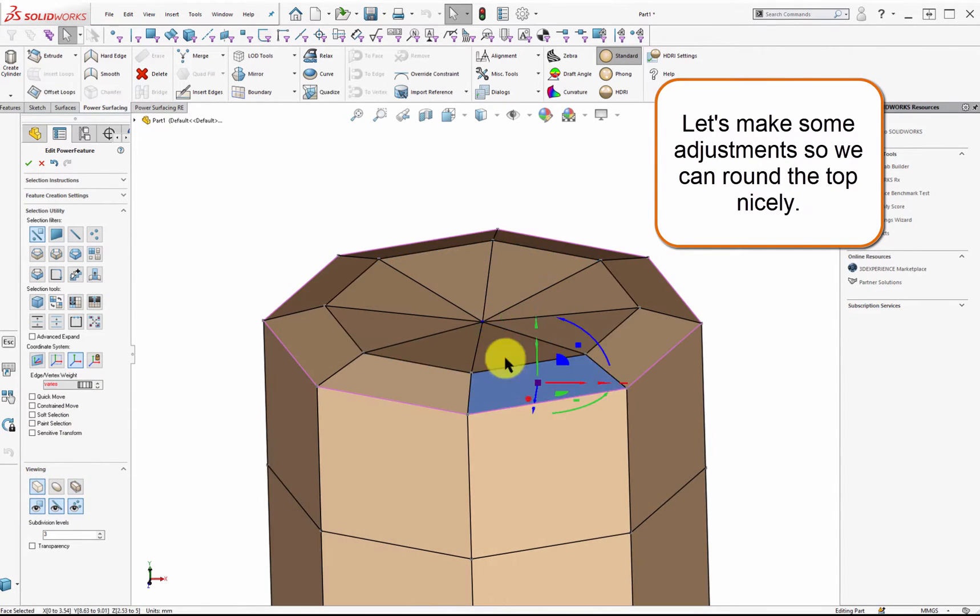
{"action": "left_click", "coordinate": [483, 321]}
{"action": "left_click_drag", "start_coordinate": [480, 301], "coordinate": [477, 264]}
In the smooth surface display, raise the top center vertex about 0.1 mm and lift the inner cap ring slightly.
{"action": "left_click", "coordinate": [57, 486]}
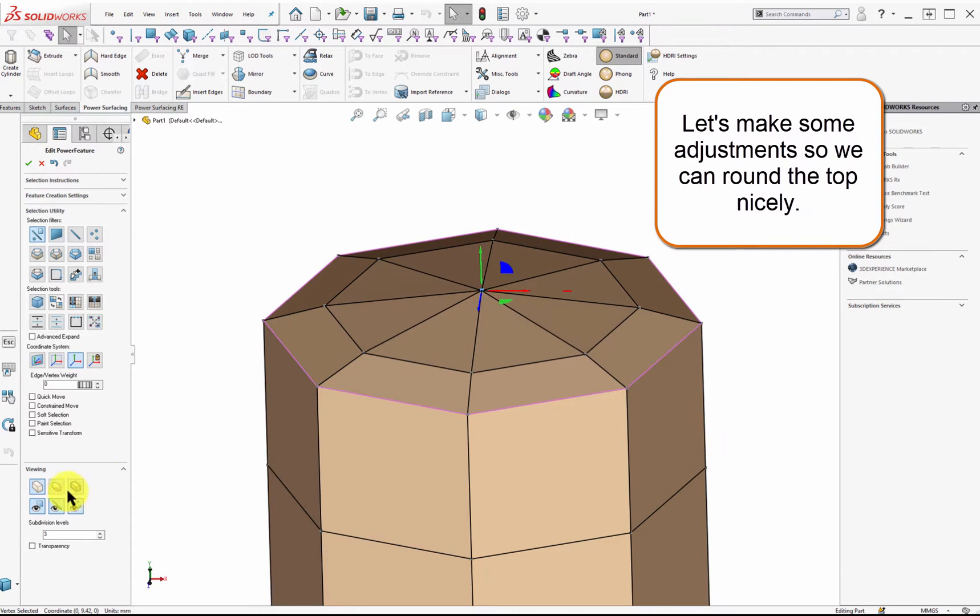
{"action": "middle_click_drag", "start_coordinate": [438, 510], "coordinate": [446, 454]}
{"action": "left_click", "coordinate": [486, 249]}
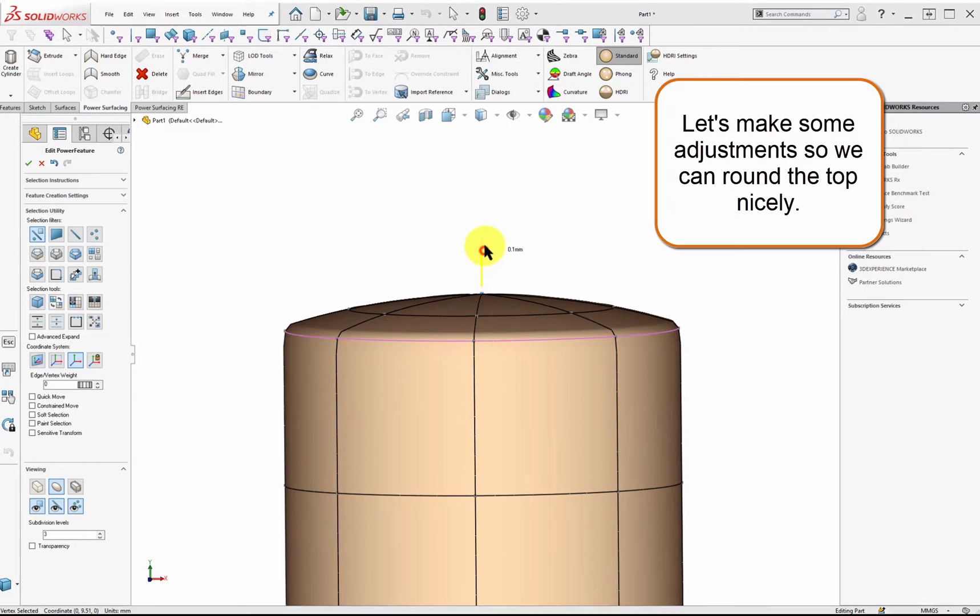
{"action": "double_click", "coordinate": [557, 313]}
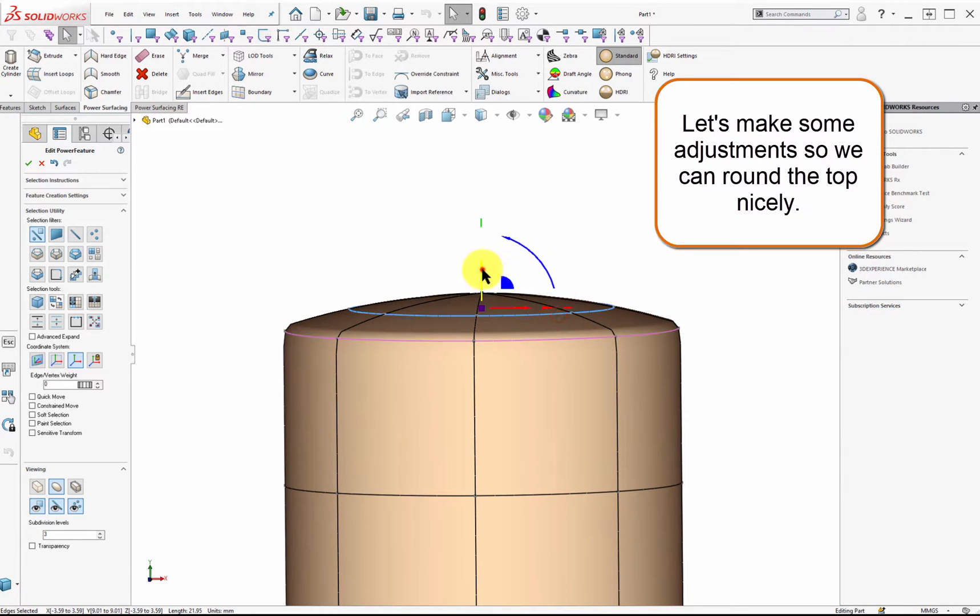
{"action": "left_click_drag", "start_coordinate": [483, 274], "coordinate": [483, 251]}
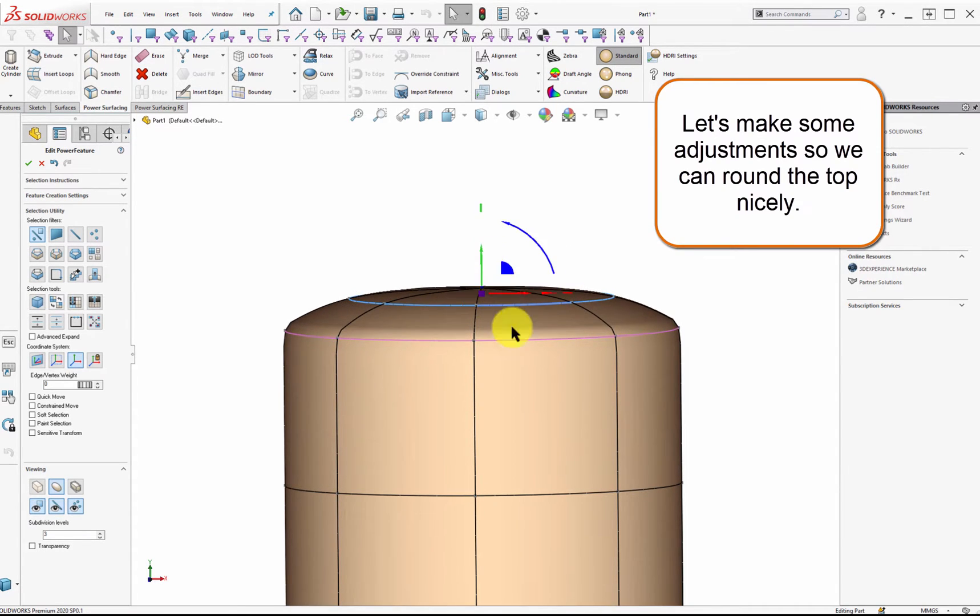
Raise the top center vertex to a height of about 9.7 mm to round the cap.
{"action": "middle_click_drag", "start_coordinate": [512, 328], "coordinate": [389, 302]}
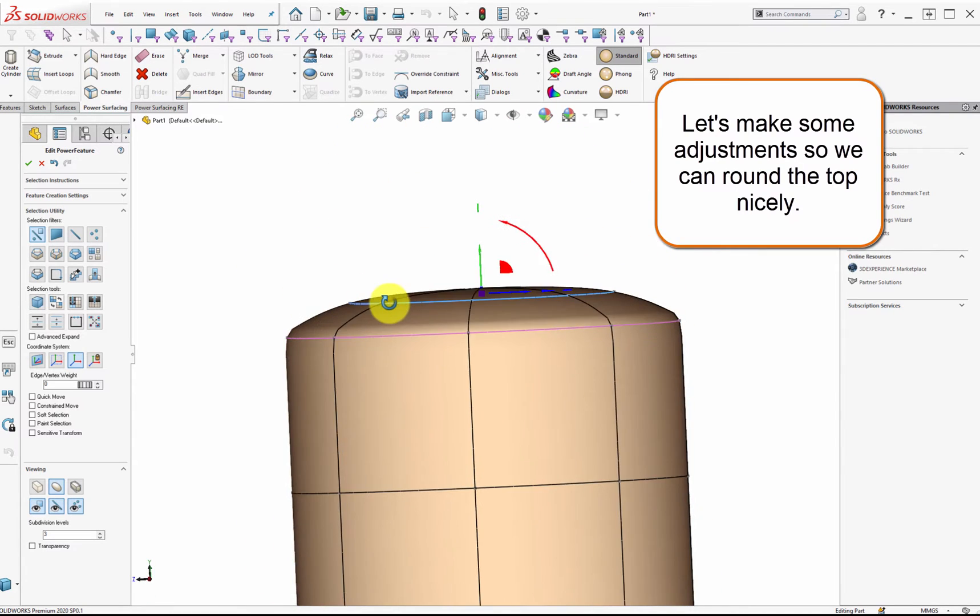
{"action": "left_click", "coordinate": [624, 240]}
{"action": "scroll", "coordinate": [490, 281], "scroll_direction": "down", "scroll_amount": 3}
{"action": "left_click", "coordinate": [464, 320]}
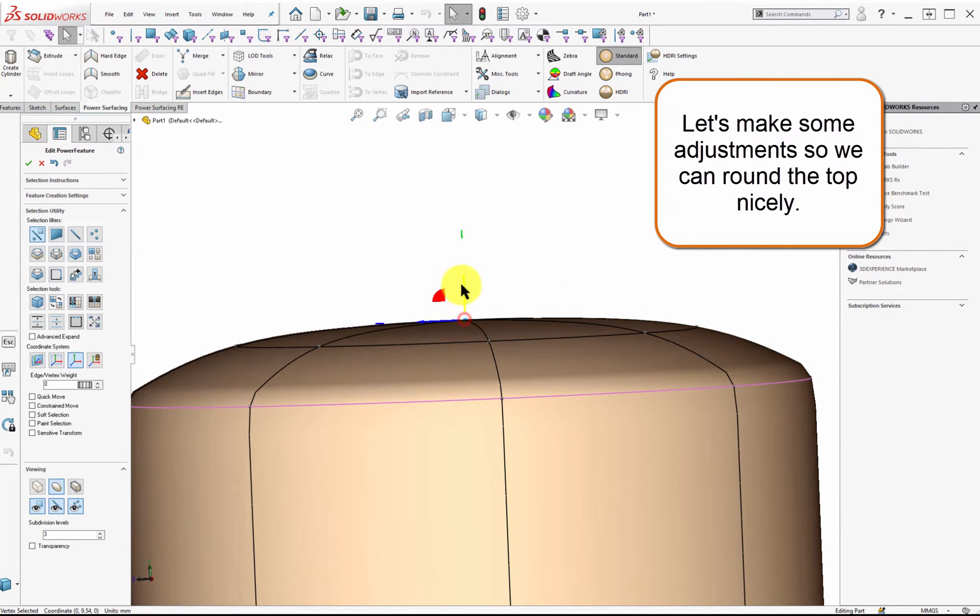
{"action": "left_click_drag", "start_coordinate": [462, 282], "coordinate": [463, 269]}
{"action": "scroll", "coordinate": [515, 294], "scroll_direction": "down", "scroll_amount": 1}
{"action": "scroll", "coordinate": [514, 293], "scroll_direction": "up", "scroll_amount": 3}
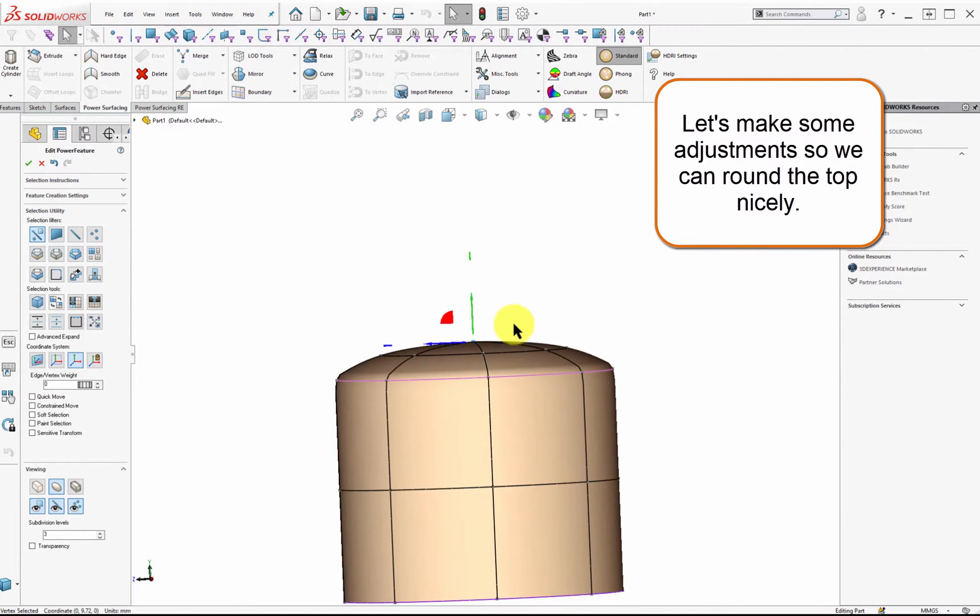
Display the Advanced Triad Options beside the model, clear of the cylinder.
{"action": "middle_click_drag", "start_coordinate": [513, 328], "coordinate": [438, 465]}
{"action": "scroll", "coordinate": [509, 403], "scroll_direction": "up", "scroll_amount": 3}
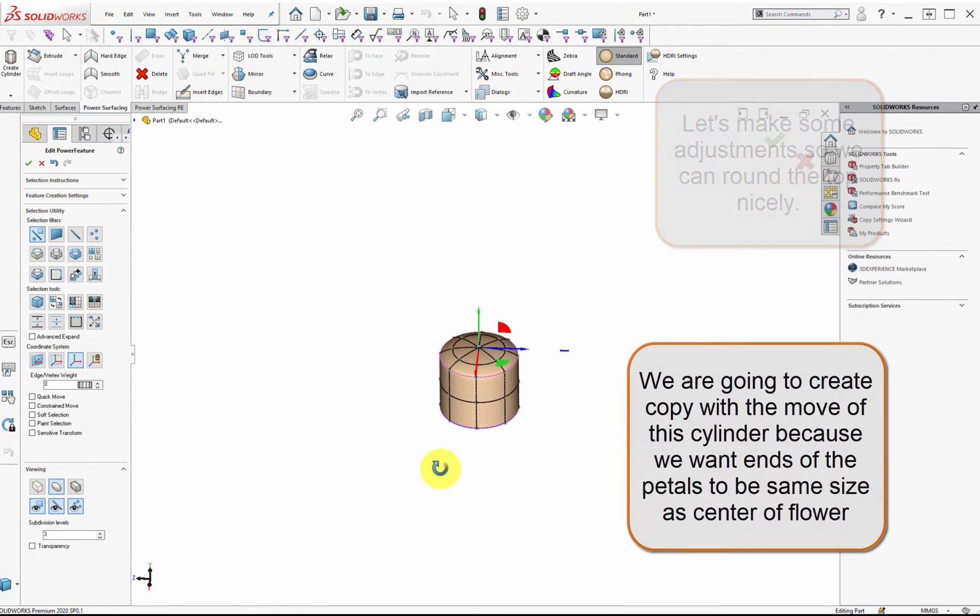
{"action": "left_click", "coordinate": [506, 93]}
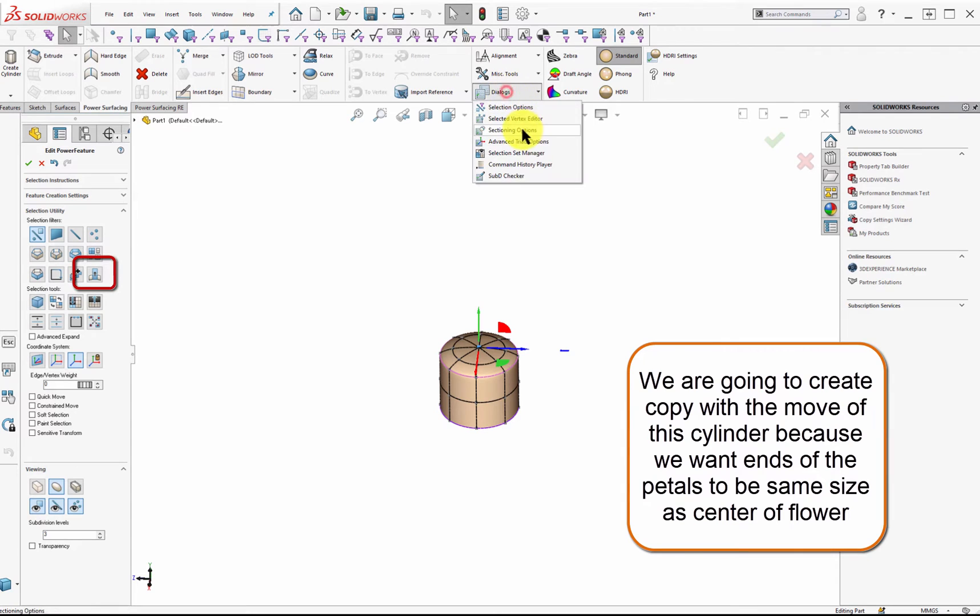
{"action": "left_click", "coordinate": [523, 140]}
{"action": "left_click_drag", "start_coordinate": [122, 114], "coordinate": [721, 132]}
Copy all faces of the cylinder along X and set the copy's X position to 15 mm.
{"action": "left_click", "coordinate": [56, 234]}
{"action": "left_click_drag", "start_coordinate": [347, 281], "coordinate": [557, 450]}
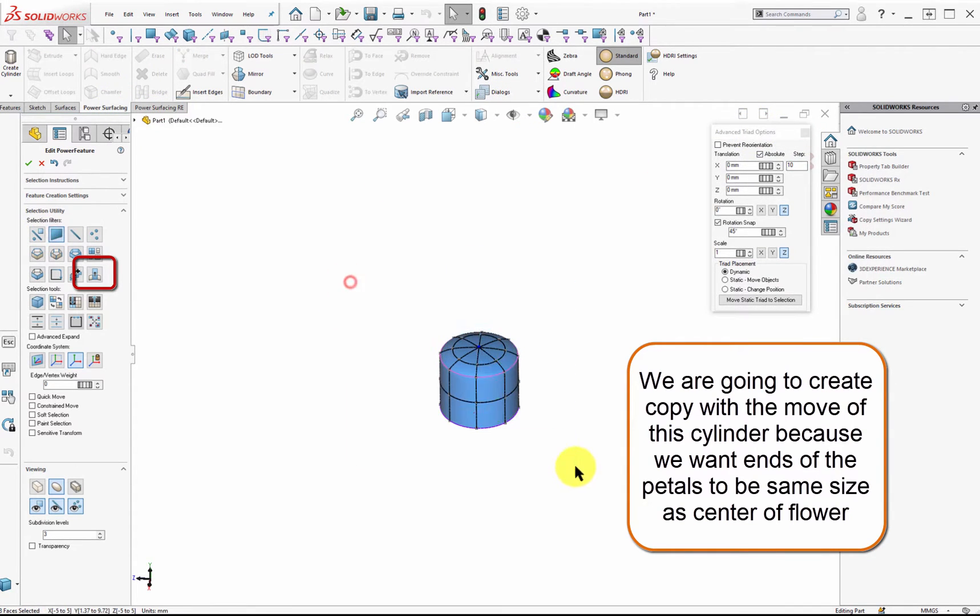
{"action": "left_click", "coordinate": [94, 271]}
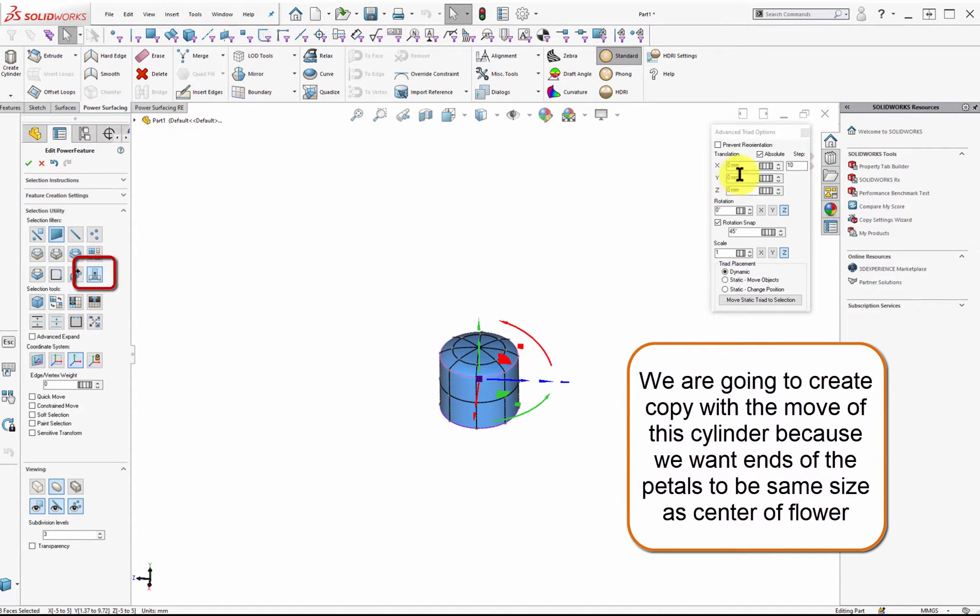
{"action": "type", "text": "15"}
{"action": "key", "text": "Return"}
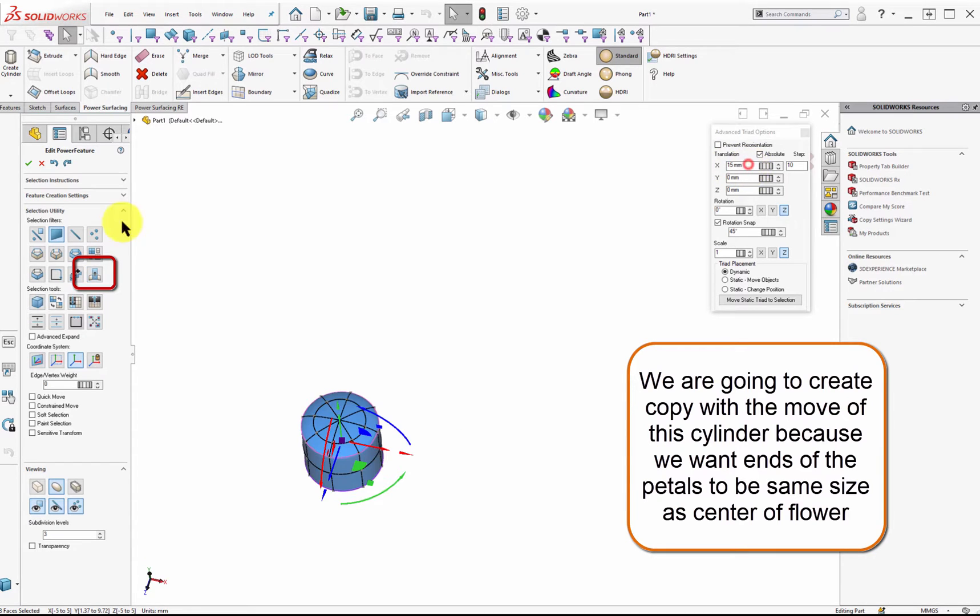
{"action": "left_click", "coordinate": [96, 273]}
{"action": "left_click_drag", "start_coordinate": [378, 453], "coordinate": [496, 483]}
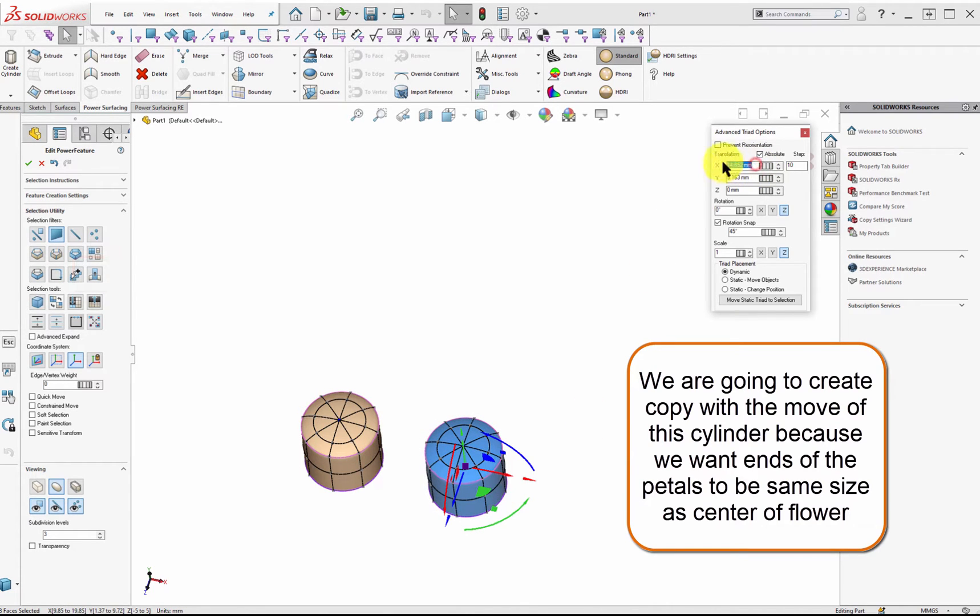
{"action": "key", "text": "Return"}
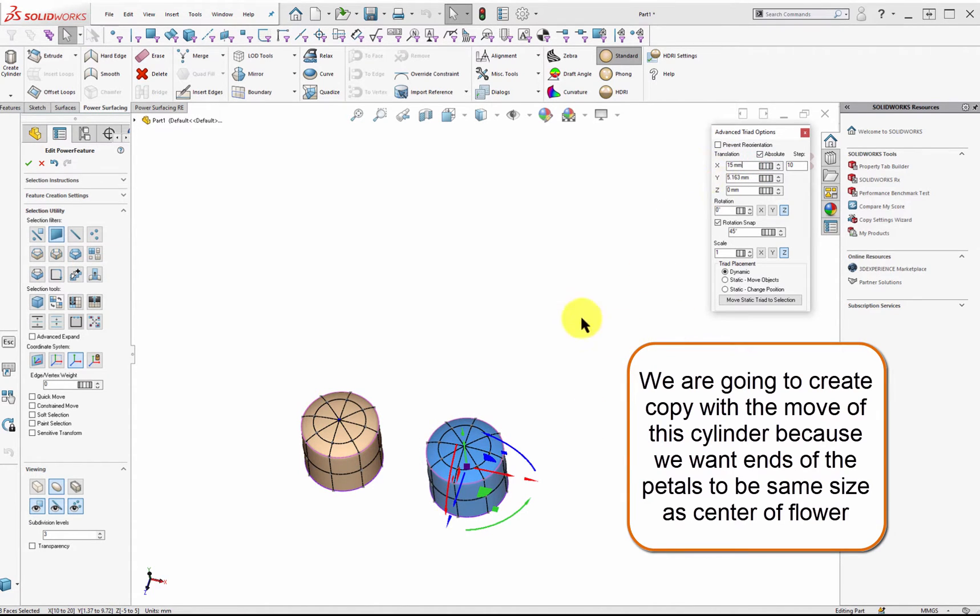
Delete the half of the copied cylinder that faces the flower's center.
{"action": "middle_click_drag", "start_coordinate": [581, 320], "coordinate": [529, 336]}
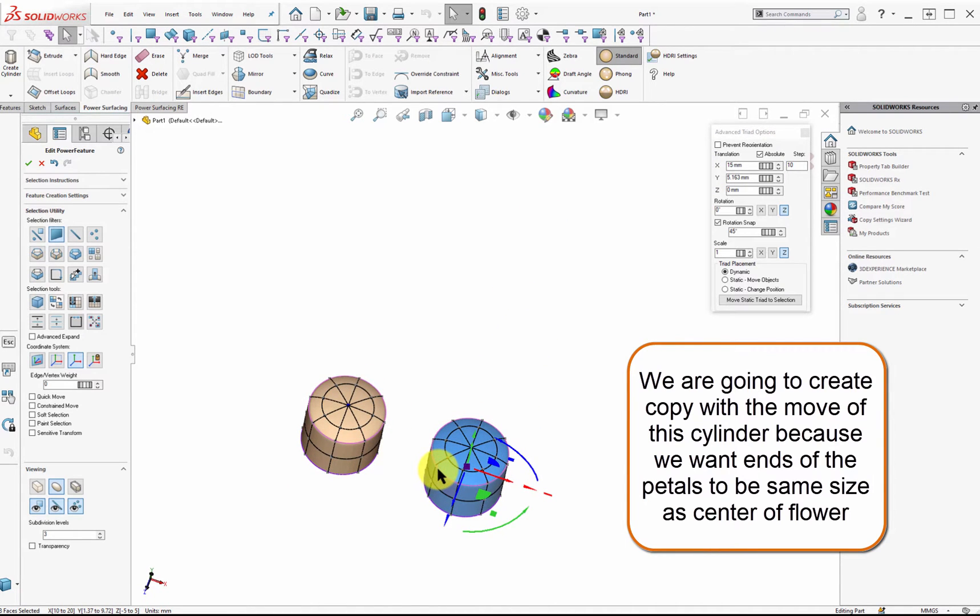
{"action": "middle_click_drag", "start_coordinate": [439, 464], "coordinate": [408, 482]}
{"action": "left_click", "coordinate": [466, 313]}
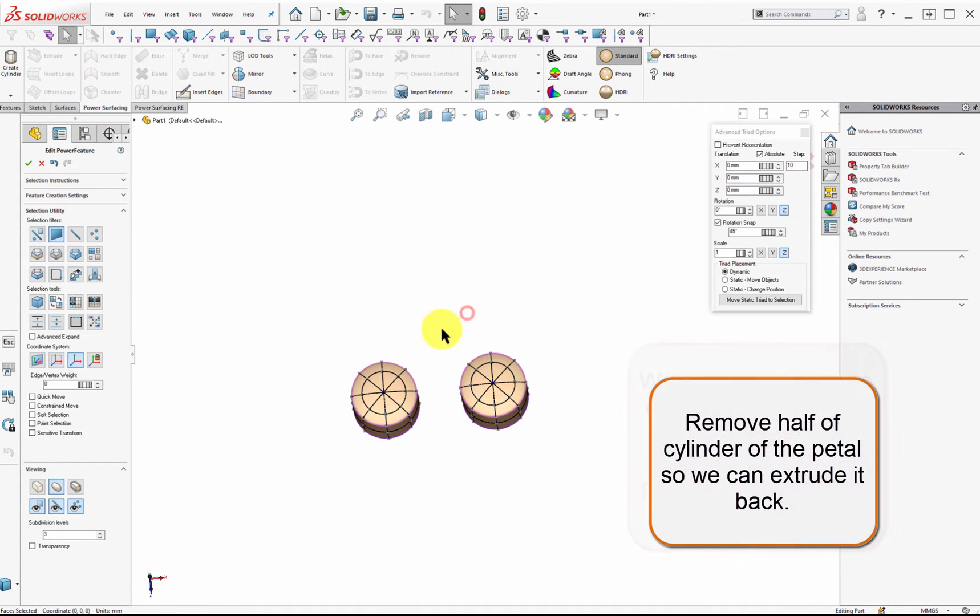
{"action": "middle_click_drag", "start_coordinate": [442, 329], "coordinate": [453, 369]}
{"action": "left_click_drag", "start_coordinate": [487, 449], "coordinate": [436, 281]}
{"action": "key", "text": "Delete"}
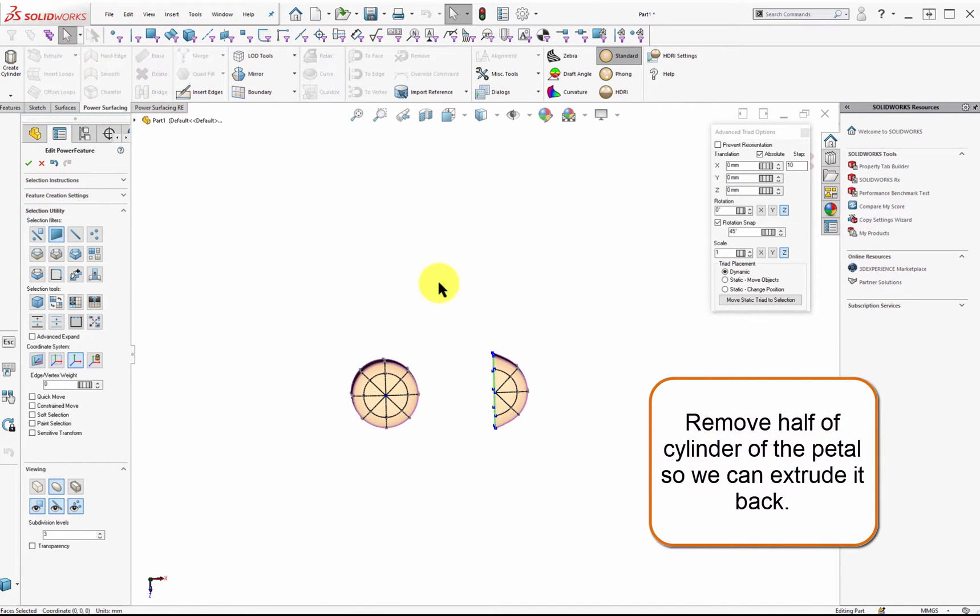
Extend the half cylinder's open edge loop toward the center to X about 9.1 mm and scale its width to about 0.79.
{"action": "middle_click_drag", "start_coordinate": [461, 404], "coordinate": [486, 355]}
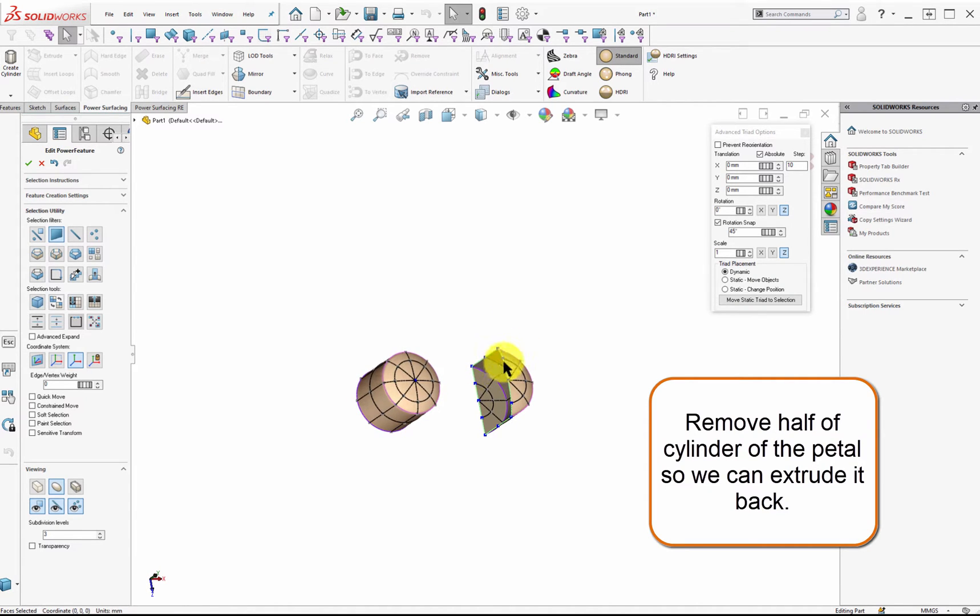
{"action": "scroll", "coordinate": [503, 368], "scroll_direction": "down", "scroll_amount": 5}
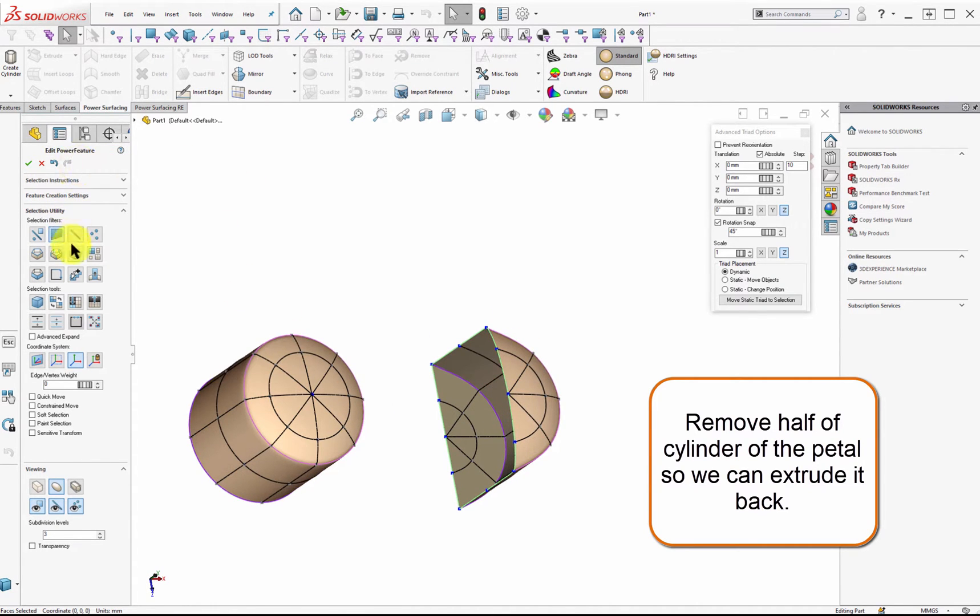
{"action": "left_click", "coordinate": [500, 359]}
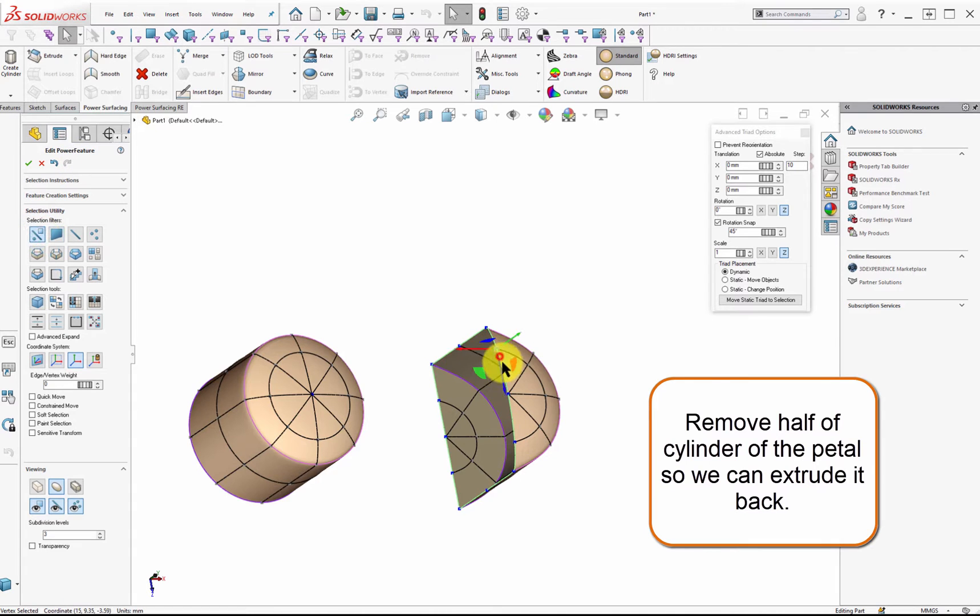
{"action": "scroll", "coordinate": [510, 375], "scroll_direction": "down", "scroll_amount": 5}
{"action": "double_click", "coordinate": [507, 431]}
{"action": "mouse_move", "coordinate": [507, 432]}
{"action": "middle_mouse_down"}
{"action": "mouse_move", "coordinate": [475, 438]}
{"action": "mouse_move", "coordinate": [511, 435]}
{"action": "middle_mouse_up"}
{"action": "left_click_drag", "start_coordinate": [395, 460], "coordinate": [135, 477]}
{"action": "scroll", "coordinate": [434, 448], "scroll_direction": "up", "scroll_amount": 3}
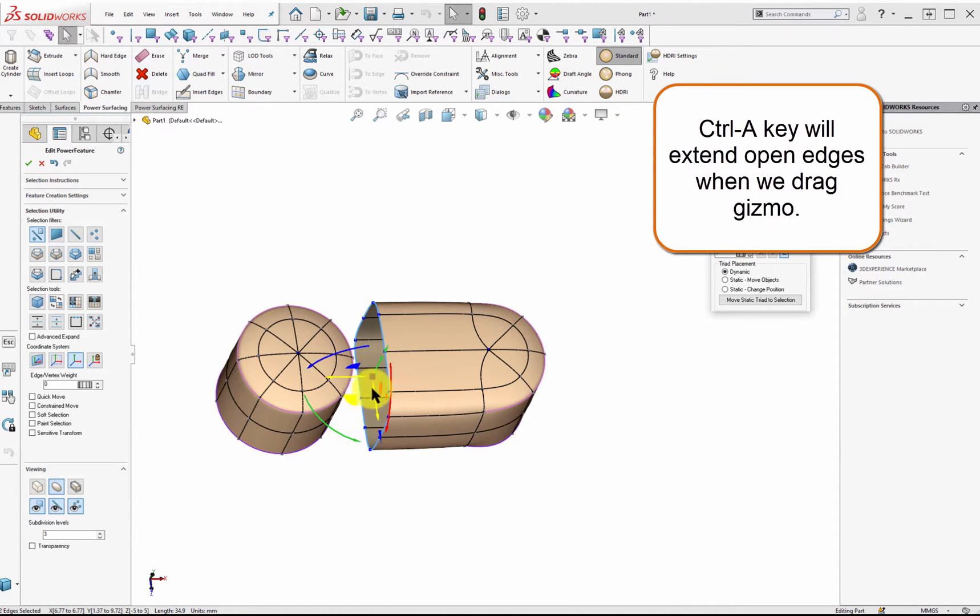
{"action": "left_click_drag", "start_coordinate": [345, 371], "coordinate": [373, 366]}
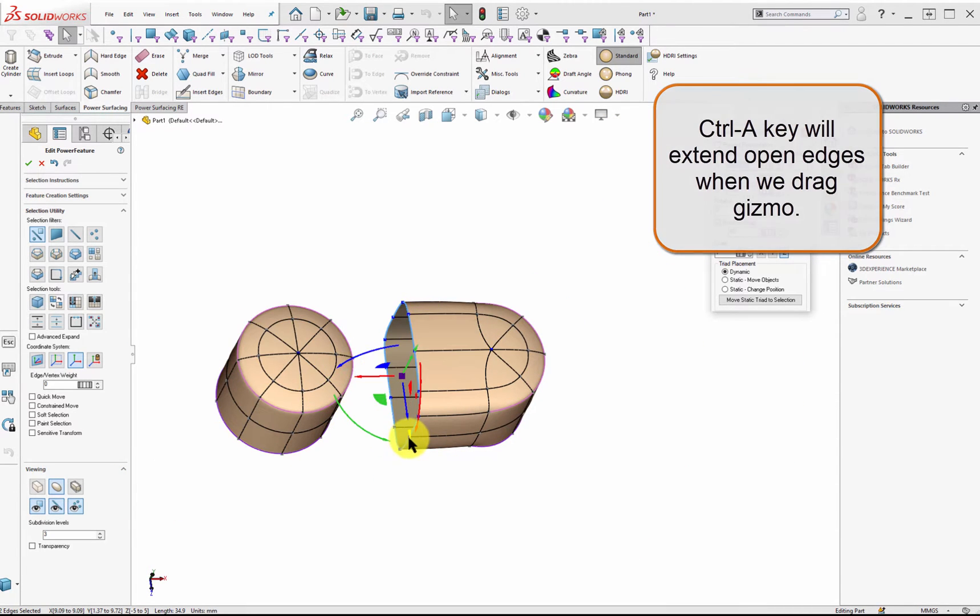
{"action": "left_click_drag", "start_coordinate": [406, 433], "coordinate": [404, 384]}
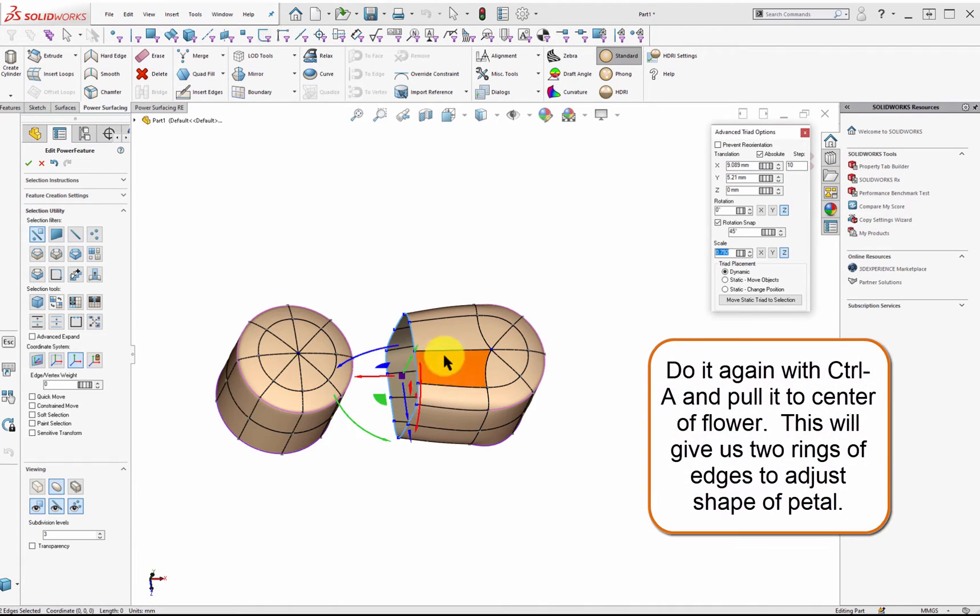
Extend the petal's open edge loop again into the flower's center to X about 1.6 mm and scale its width to about 0.78.
{"action": "middle_click_drag", "start_coordinate": [445, 355], "coordinate": [365, 379]}
{"action": "left_click_drag", "start_coordinate": [365, 370], "coordinate": [266, 371], "text": "ctrl"}
{"action": "middle_click_drag", "start_coordinate": [329, 421], "coordinate": [326, 483]}
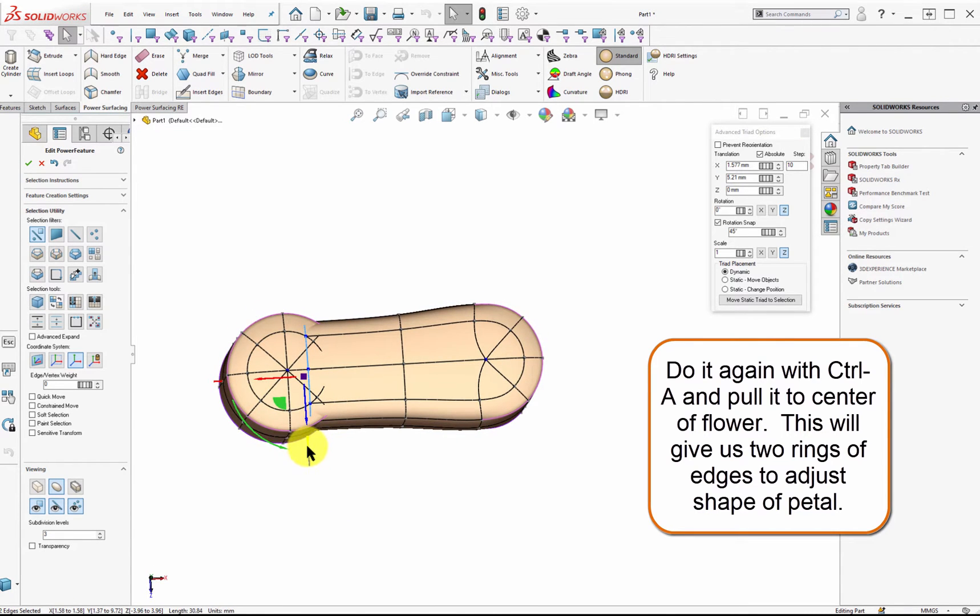
{"action": "left_click_drag", "start_coordinate": [308, 444], "coordinate": [304, 382]}
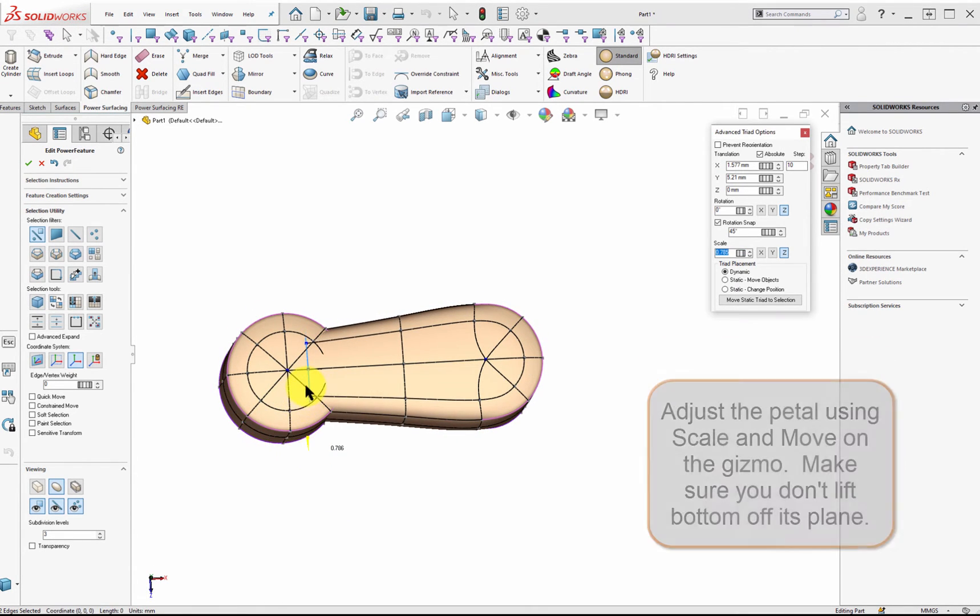
Hide all faces of the flower's center cylinder so that only the petal is displayed.
{"action": "middle_click_drag", "start_coordinate": [342, 418], "coordinate": [168, 262]}
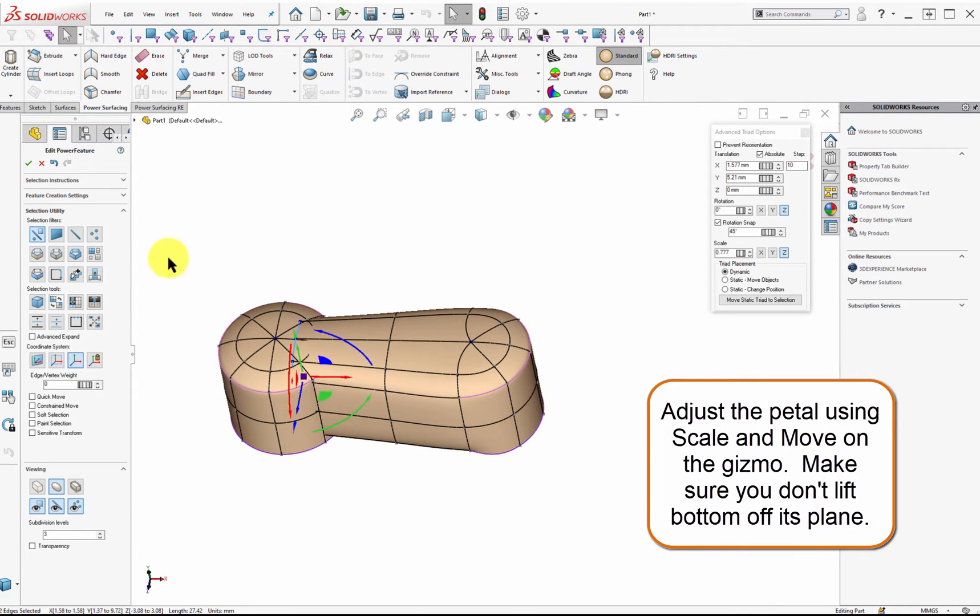
{"action": "left_click", "coordinate": [184, 307]}
{"action": "left_click", "coordinate": [246, 348]}
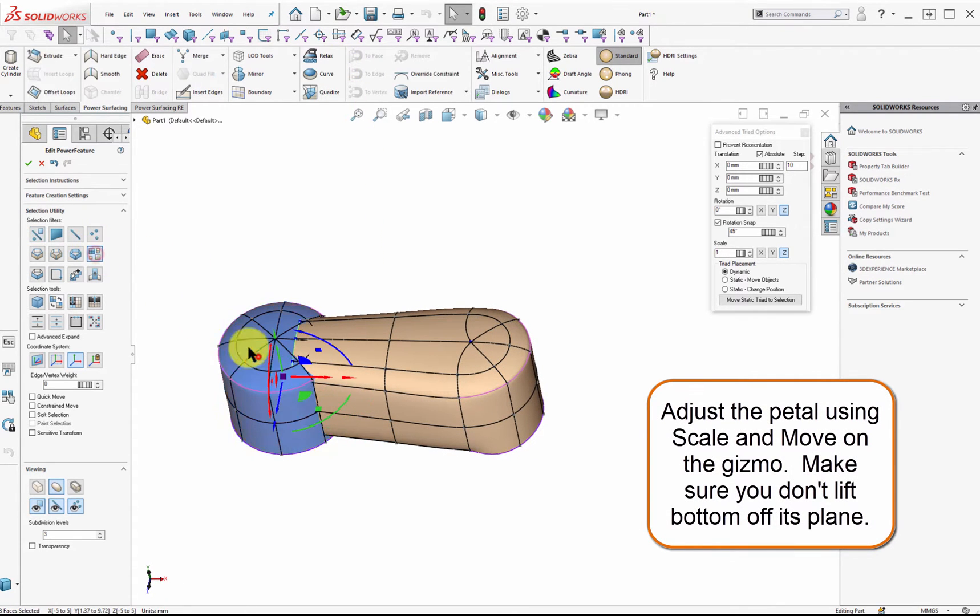
{"action": "left_click", "coordinate": [96, 254]}
{"action": "left_click", "coordinate": [77, 302]}
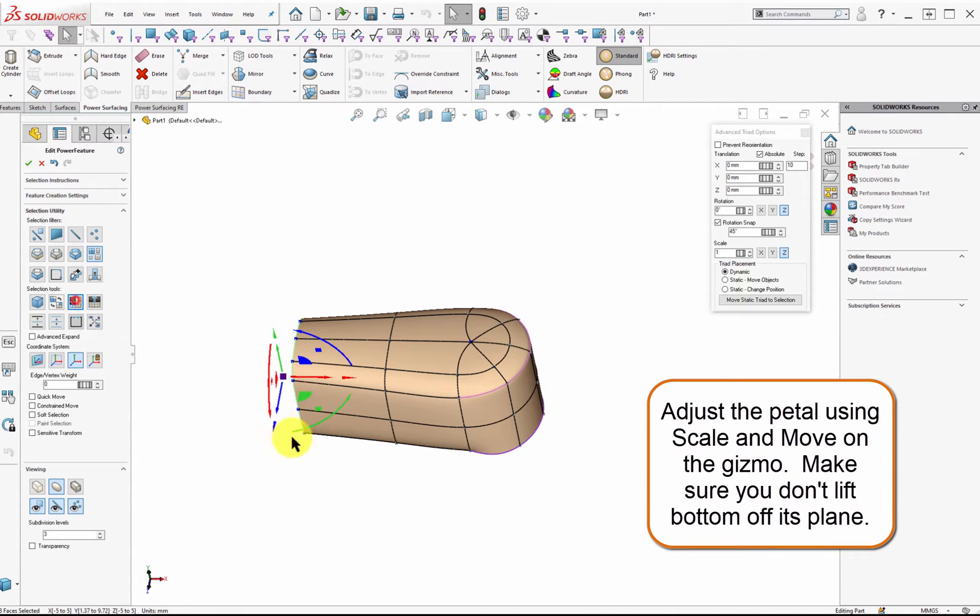
Select the lengthwise upper edges on both sides of the petal and set their edge weight to 40.
{"action": "middle_click_drag", "start_coordinate": [464, 413], "coordinate": [454, 312]}
{"action": "middle_click_drag", "start_coordinate": [533, 437], "coordinate": [579, 369]}
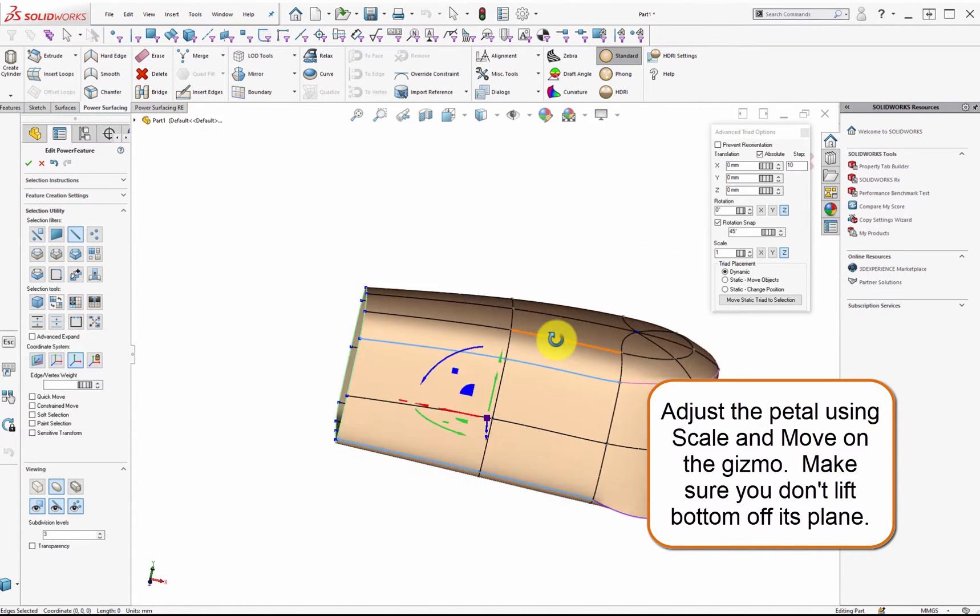
{"action": "middle_click_drag", "start_coordinate": [497, 335], "coordinate": [527, 337]}
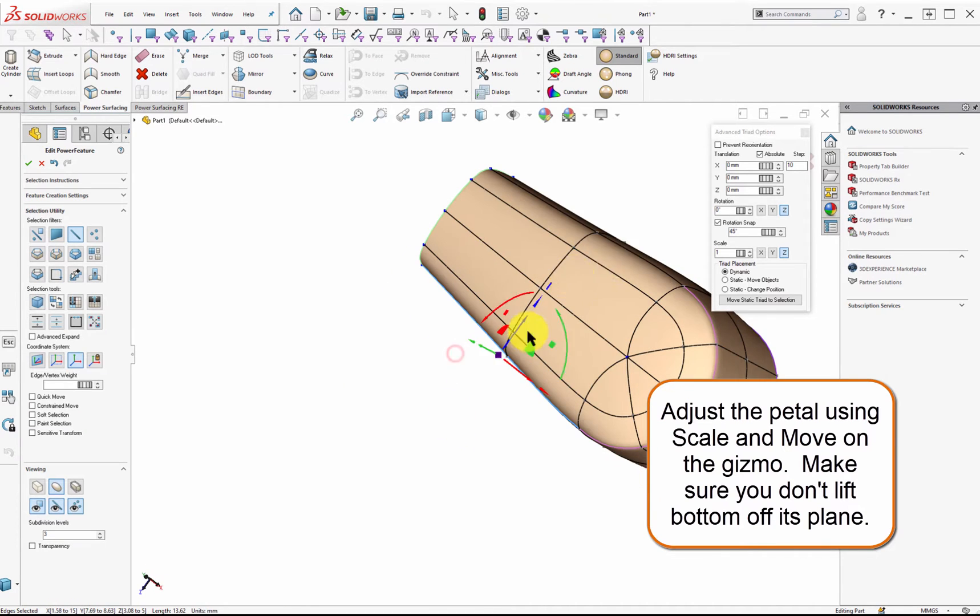
{"action": "left_click", "coordinate": [620, 246], "text": "ctrl"}
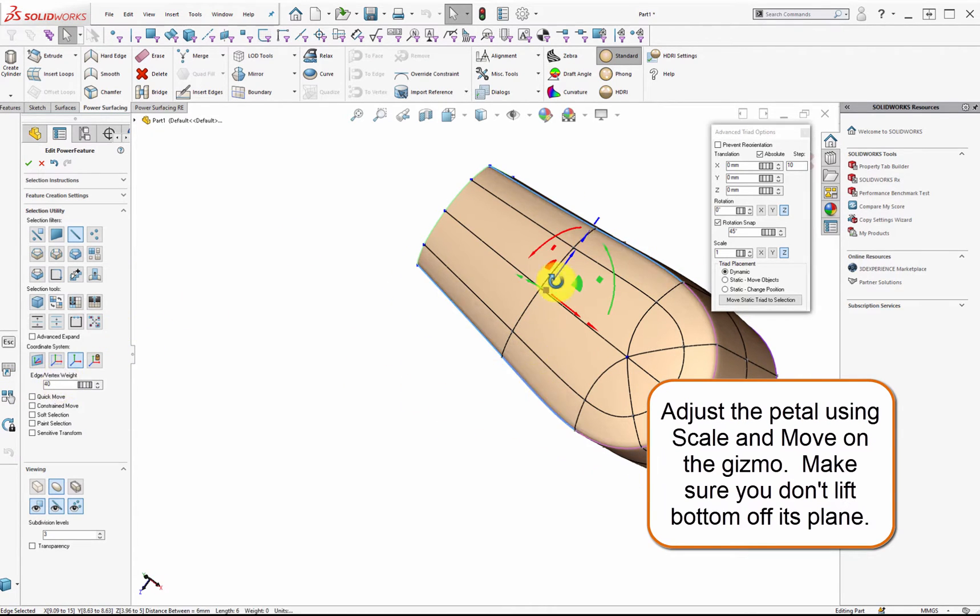
{"action": "middle_click_drag", "start_coordinate": [556, 280], "coordinate": [594, 398]}
Make the lengthwise bottom edges on both sides of the petal hard edges.
{"action": "left_click", "coordinate": [594, 397]}
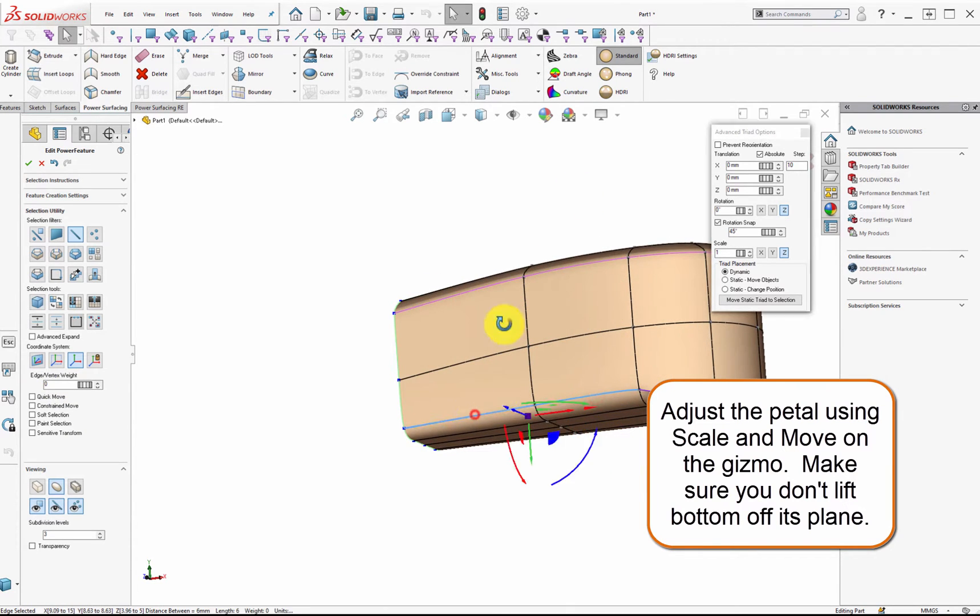
{"action": "middle_click_drag", "start_coordinate": [508, 324], "coordinate": [601, 590]}
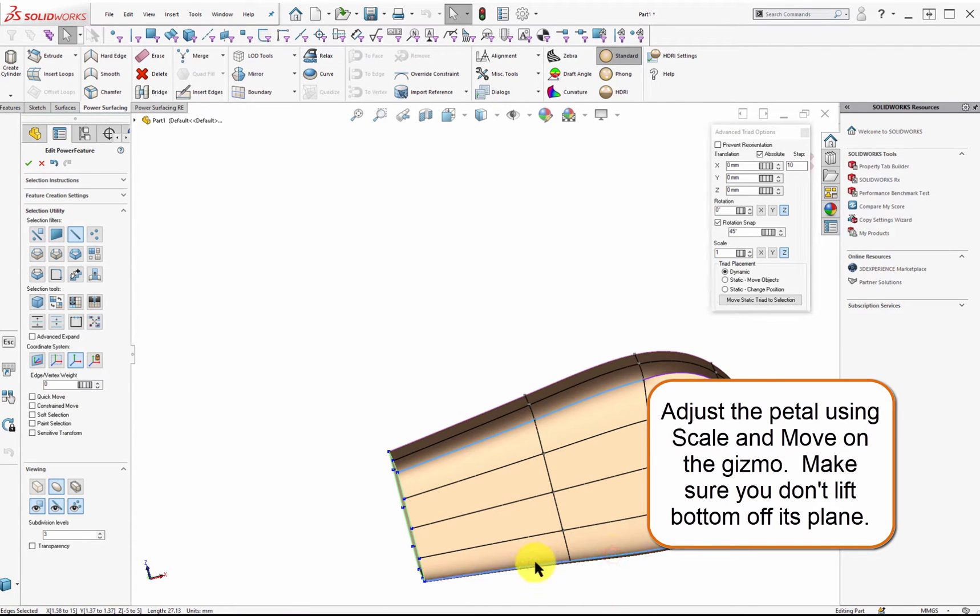
{"action": "right_click", "coordinate": [438, 356]}
{"action": "left_click", "coordinate": [488, 365]}
{"action": "middle_click_drag", "start_coordinate": [507, 271], "coordinate": [542, 422]}
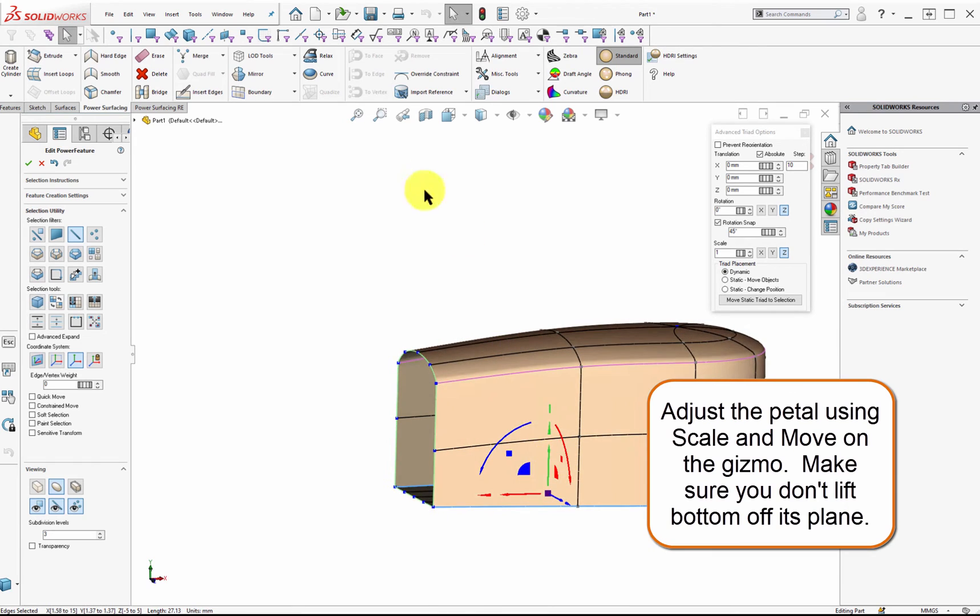
Unhide the flower's center and lower the petal's middle row of top cross edges by about 0.25 mm.
{"action": "left_click", "coordinate": [94, 302]}
{"action": "middle_click_drag", "start_coordinate": [389, 295], "coordinate": [542, 388]}
{"action": "left_click", "coordinate": [577, 431]}
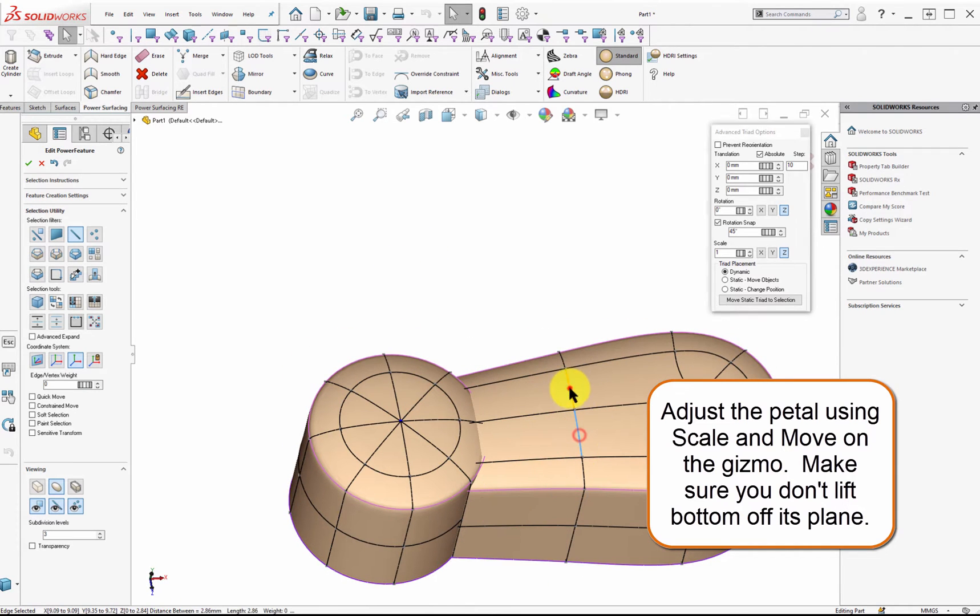
{"action": "middle_click_drag", "start_coordinate": [579, 466], "coordinate": [574, 327]}
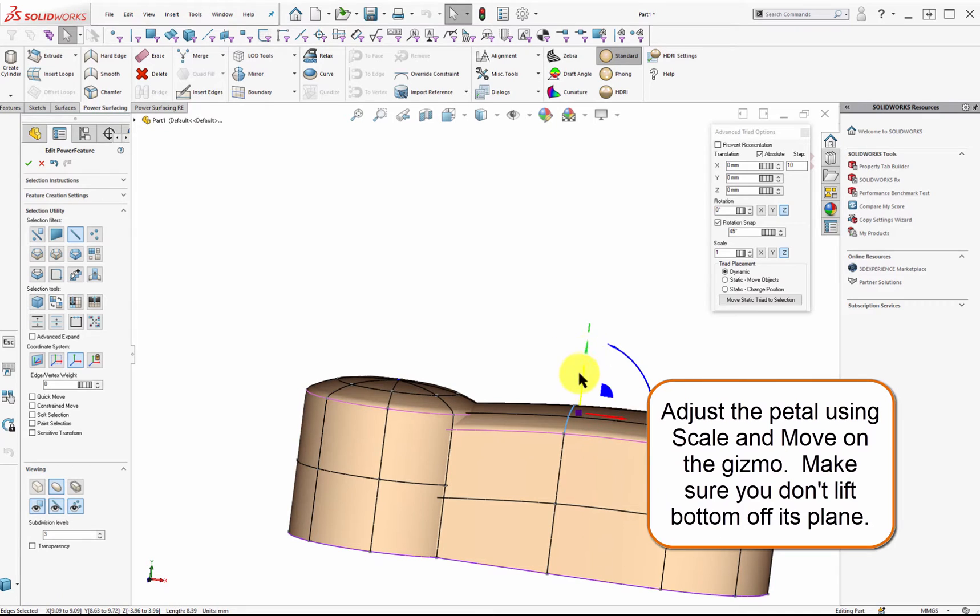
{"action": "left_click_drag", "start_coordinate": [578, 371], "coordinate": [578, 371]}
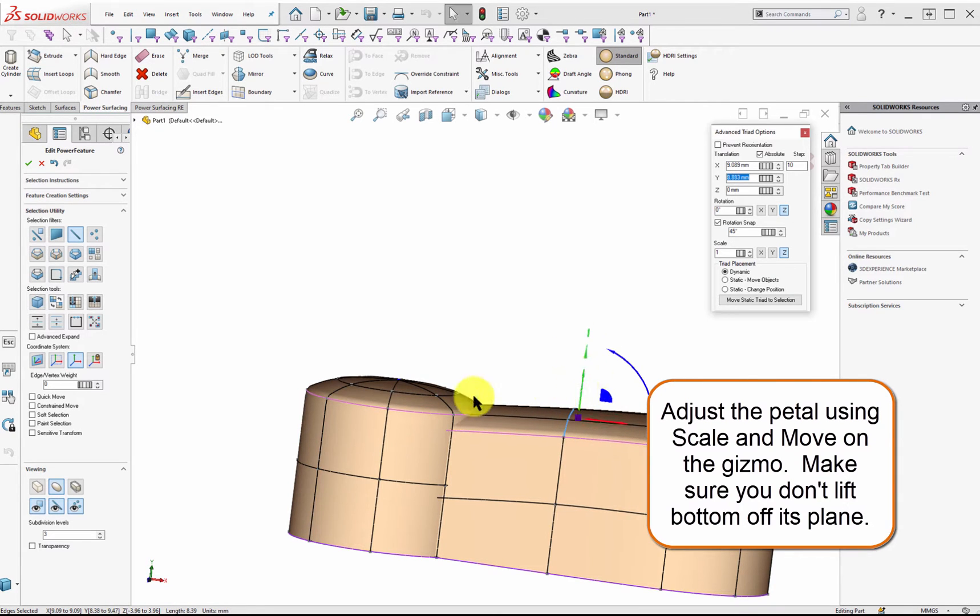
{"action": "left_click", "coordinate": [94, 254]}
{"action": "left_click", "coordinate": [348, 417]}
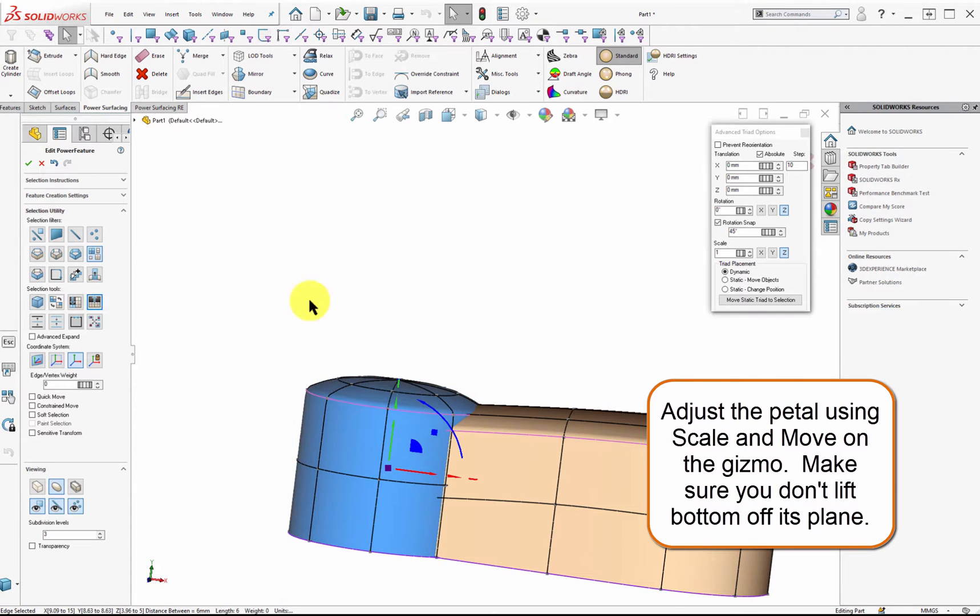
{"action": "middle_click_drag", "start_coordinate": [313, 303], "coordinate": [345, 430]}
{"action": "middle_click_drag", "start_coordinate": [376, 207], "coordinate": [342, 246]}
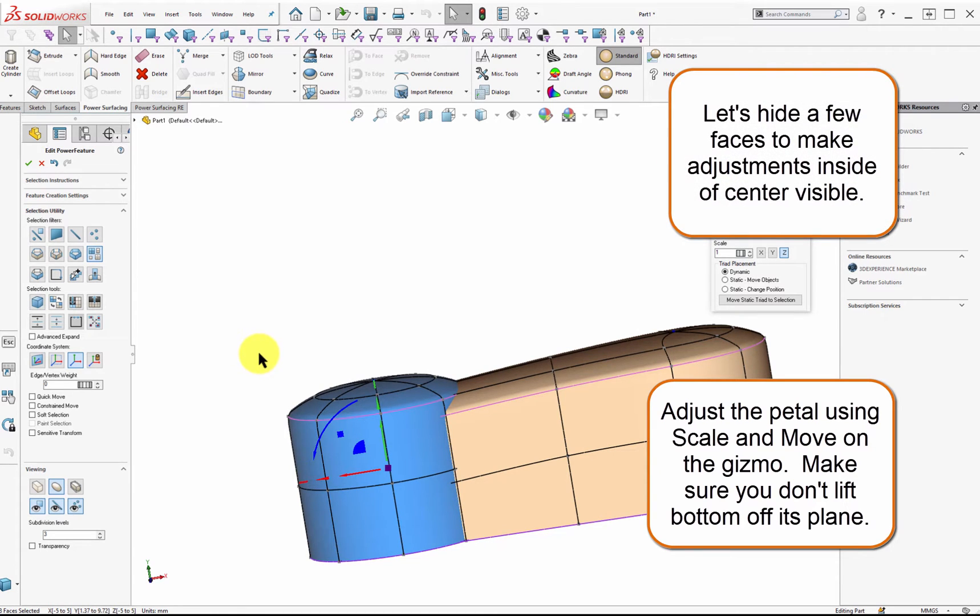
{"action": "left_click", "coordinate": [372, 525]}
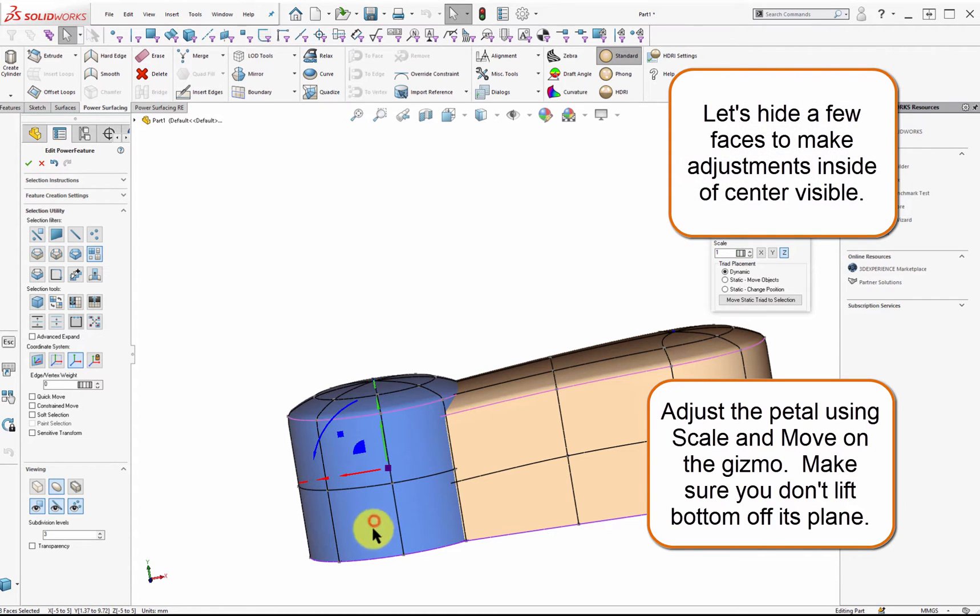
Hide the side faces of the center cylinder next to the petal to expose the petal's inner end.
{"action": "left_click", "coordinate": [53, 235]}
{"action": "left_click", "coordinate": [352, 520]}
{"action": "left_click", "coordinate": [352, 449], "text": "shift"}
{"action": "left_click", "coordinate": [394, 454], "text": "shift"}
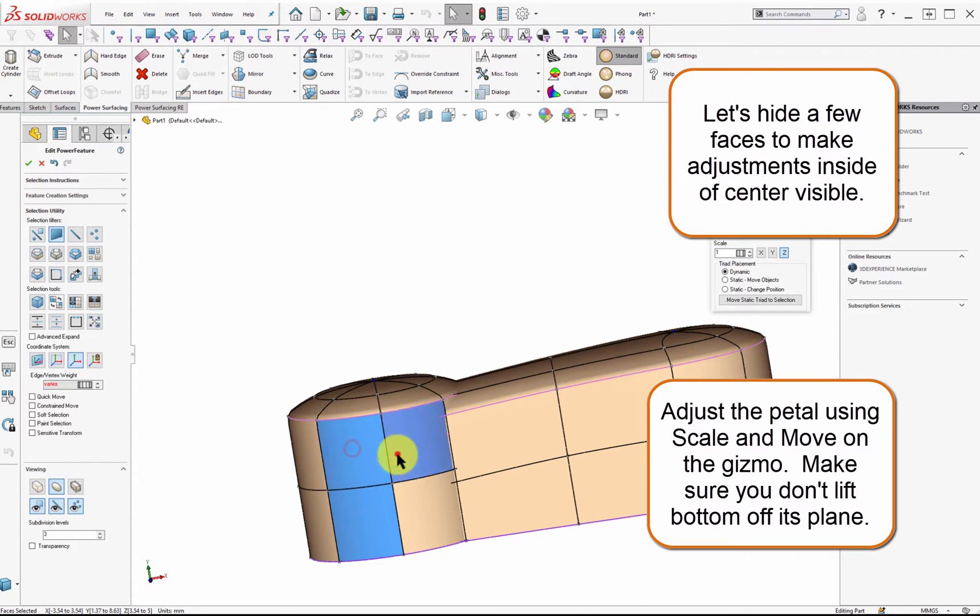
{"action": "left_click", "coordinate": [75, 302]}
{"action": "middle_click_drag", "start_coordinate": [303, 416], "coordinate": [377, 406]}
{"action": "left_click", "coordinate": [36, 234]}
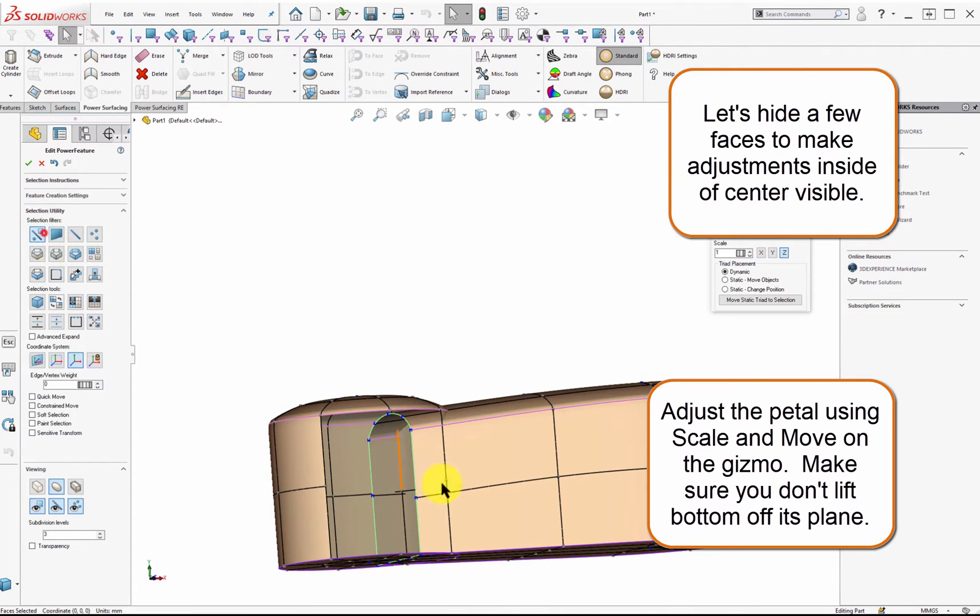
Select the upper boundary edges of the petal's open inner end and lower them by about 0.7 mm.
{"action": "left_click", "coordinate": [406, 420]}
{"action": "left_click", "coordinate": [406, 421], "text": "shift"}
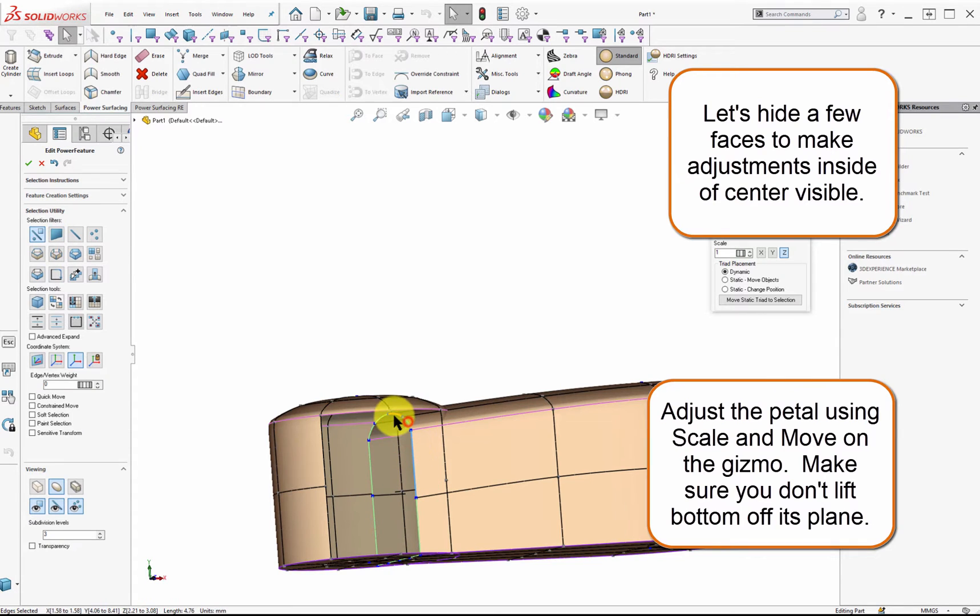
{"action": "left_click", "coordinate": [394, 413], "text": "shift"}
{"action": "left_click", "coordinate": [379, 417], "text": "shift"}
{"action": "left_click", "coordinate": [371, 432], "text": "shift"}
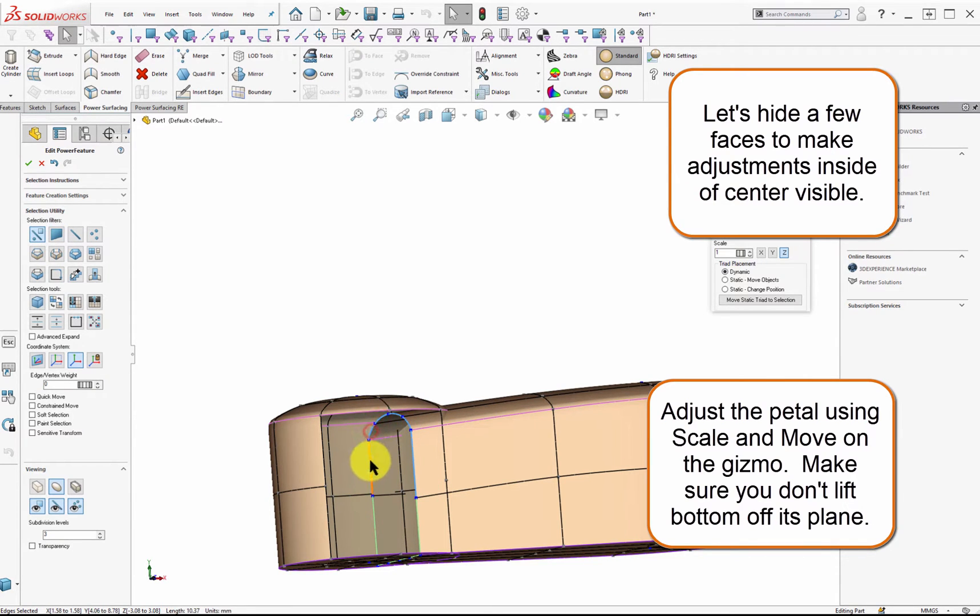
{"action": "left_click", "coordinate": [369, 457], "text": "shift"}
{"action": "middle_click_drag", "start_coordinate": [397, 481], "coordinate": [392, 492]}
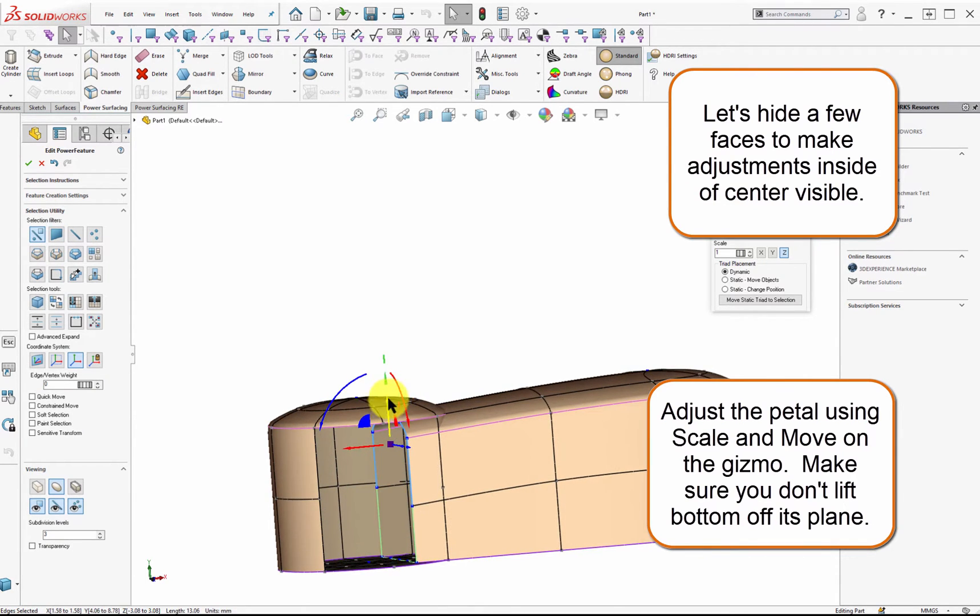
{"action": "left_click_drag", "start_coordinate": [386, 397], "coordinate": [386, 413]}
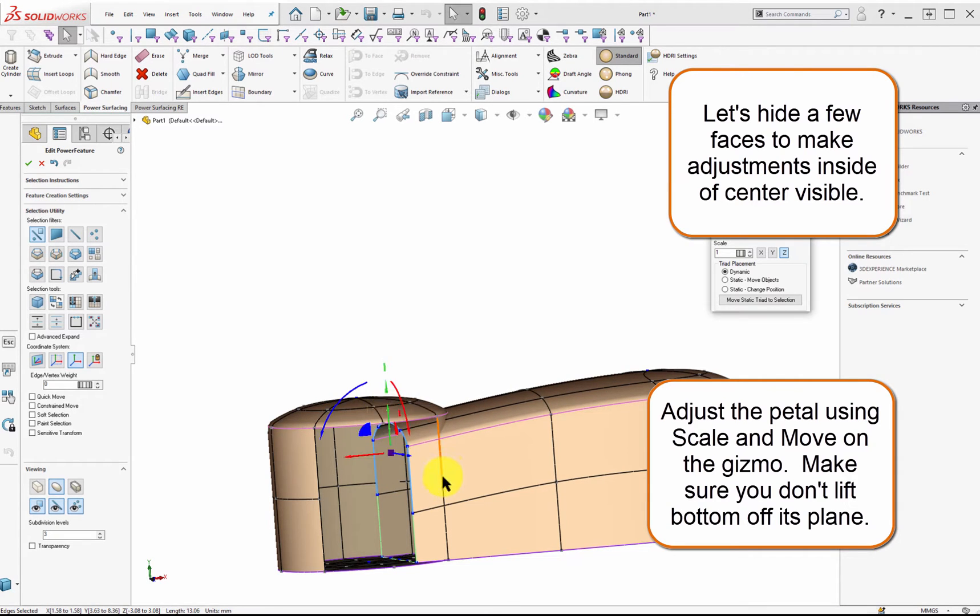
{"action": "middle_click_drag", "start_coordinate": [437, 475], "coordinate": [505, 487]}
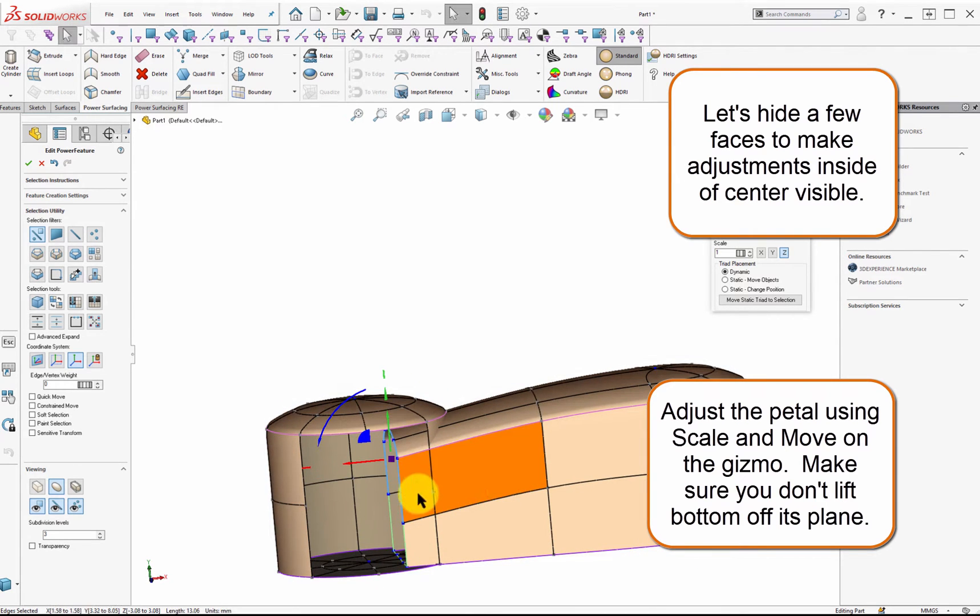
Cap the open inner end of the petal with Fill Face and make the cap's boundary edges hard.
{"action": "middle_click_drag", "start_coordinate": [405, 489], "coordinate": [424, 488]}
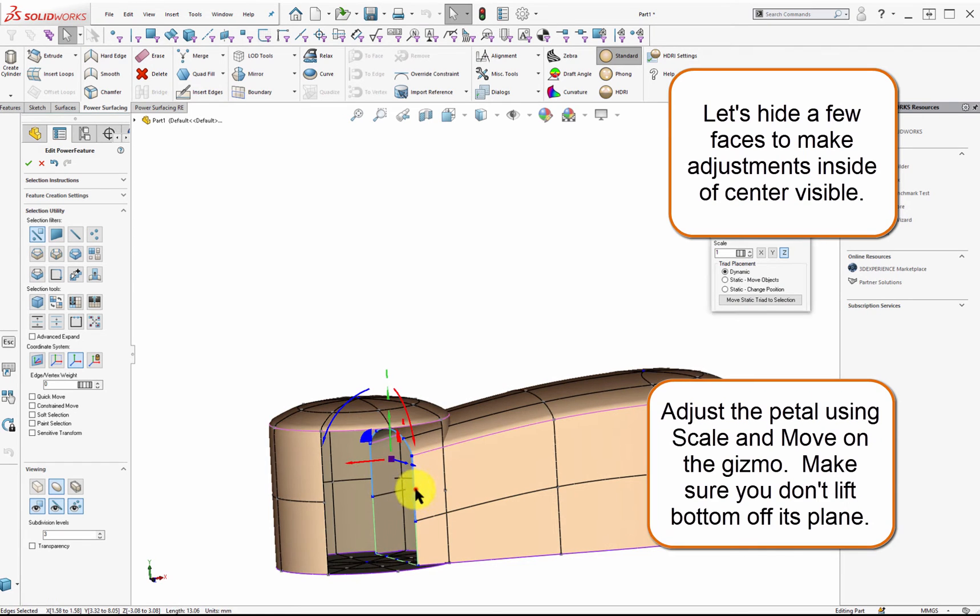
{"action": "left_click", "coordinate": [414, 486], "text": "ctrl"}
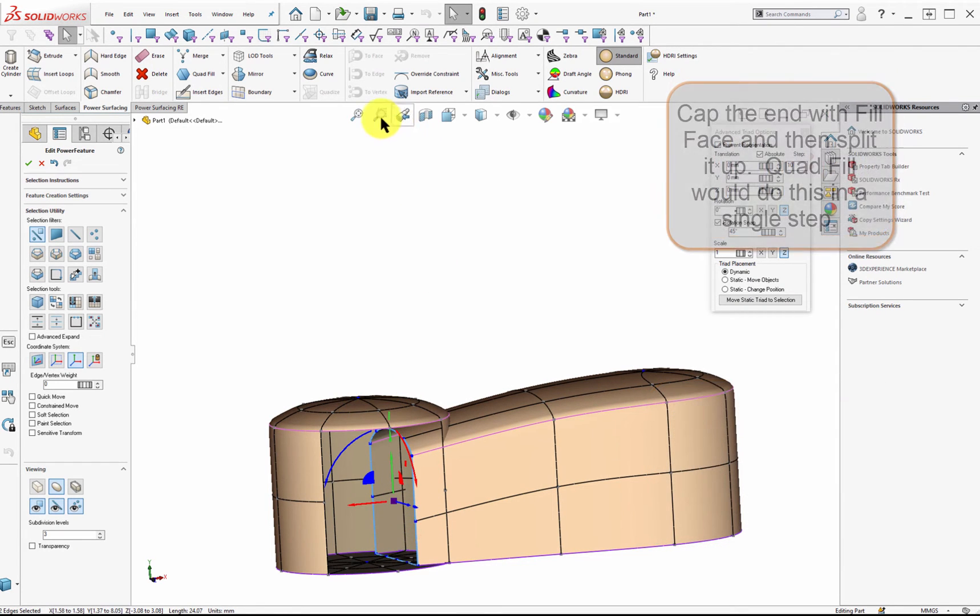
{"action": "left_click", "coordinate": [222, 74]}
{"action": "left_click", "coordinate": [199, 100]}
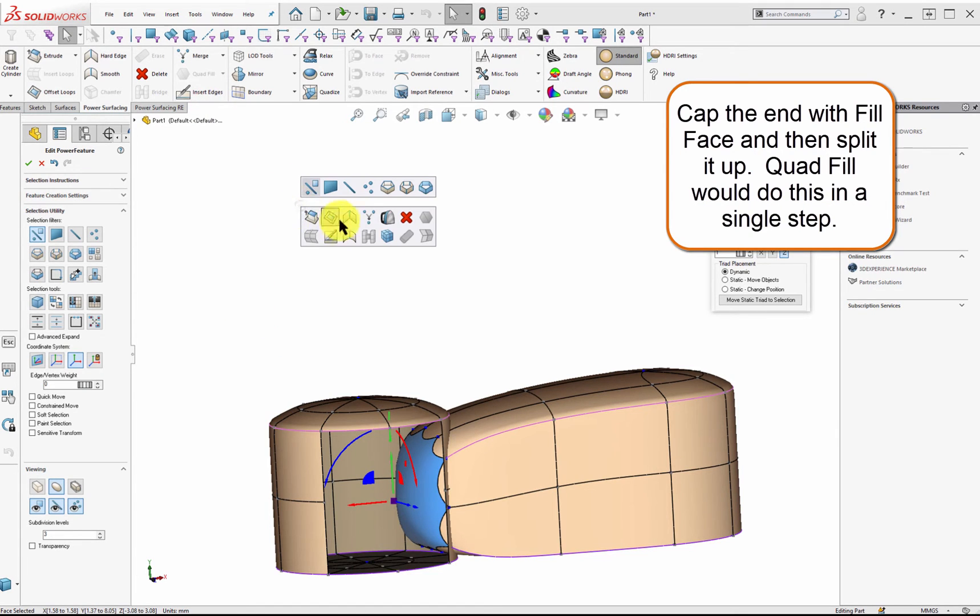
{"action": "left_click", "coordinate": [488, 358]}
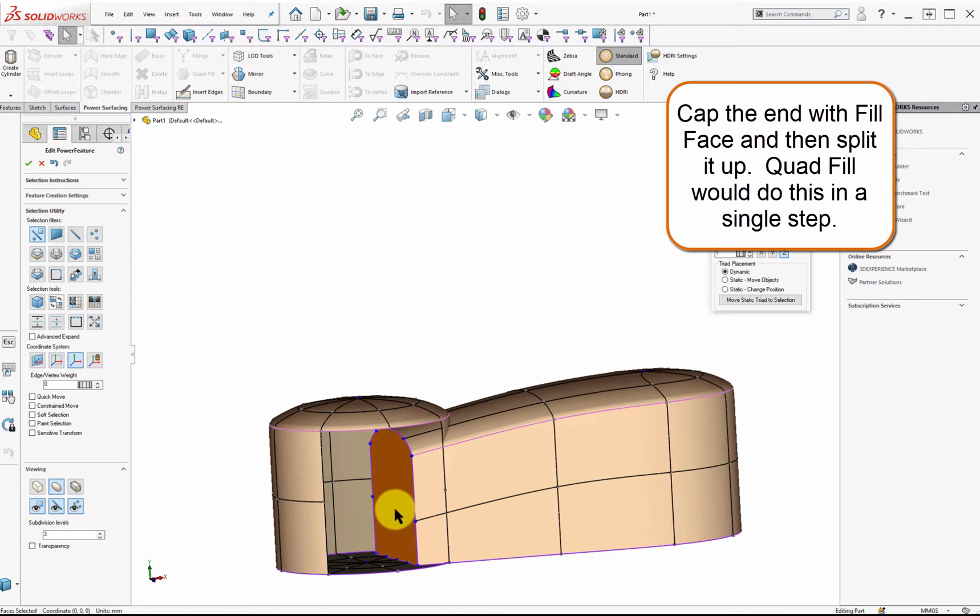
Insert an edge down the middle of the petal's end cap, from its top center vertex to its bottom center vertex.
{"action": "right_click", "coordinate": [394, 509]}
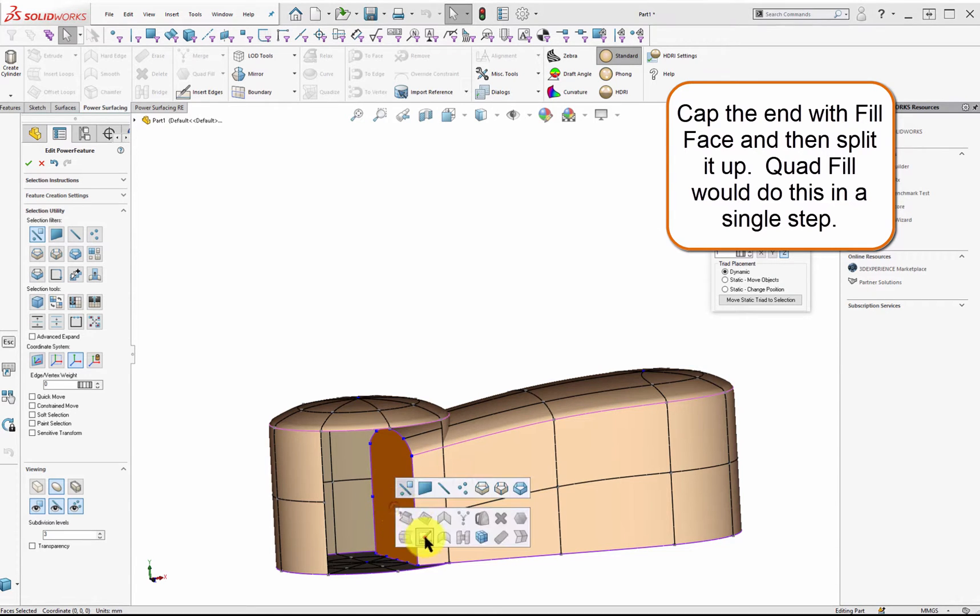
{"action": "left_click", "coordinate": [425, 537]}
{"action": "scroll", "coordinate": [394, 554], "scroll_direction": "down", "scroll_amount": 6}
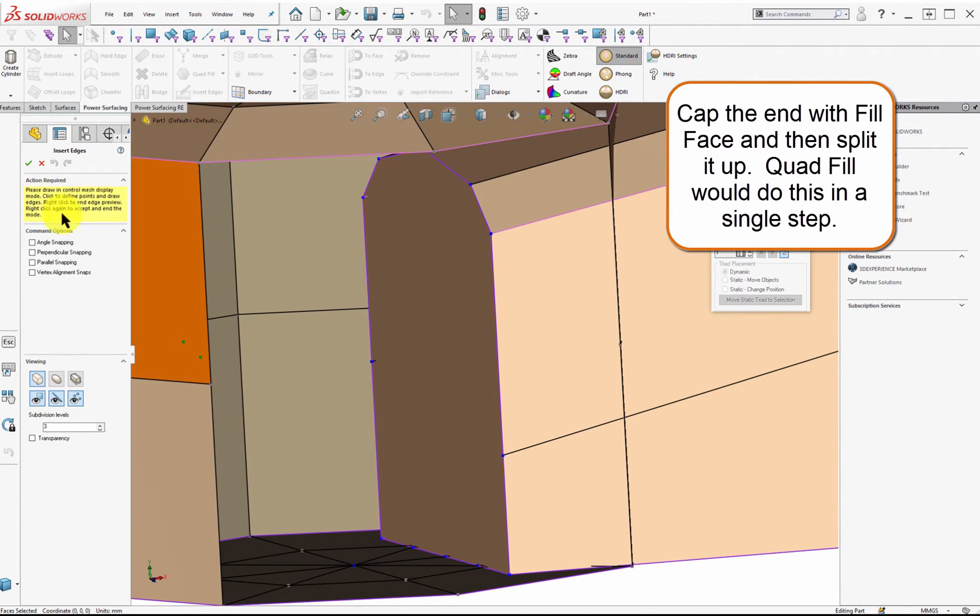
{"action": "middle_click_drag", "start_coordinate": [481, 270], "coordinate": [456, 308]}
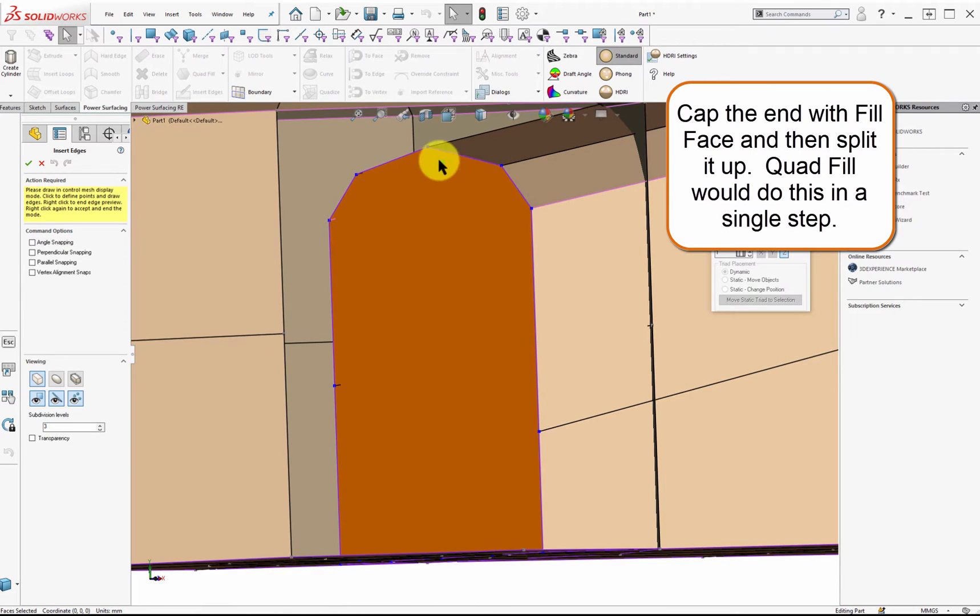
{"action": "left_click", "coordinate": [428, 147]}
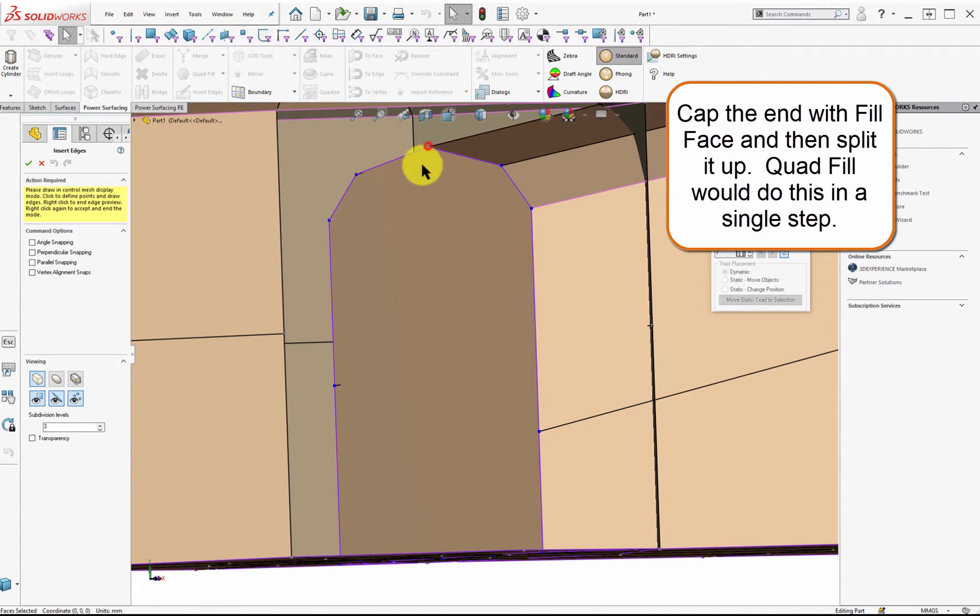
{"action": "scroll", "coordinate": [425, 367], "scroll_direction": "down", "scroll_amount": 4}
{"action": "scroll", "coordinate": [425, 368], "scroll_direction": "up", "scroll_amount": 8}
{"action": "middle_click_drag", "start_coordinate": [470, 381], "coordinate": [475, 415]}
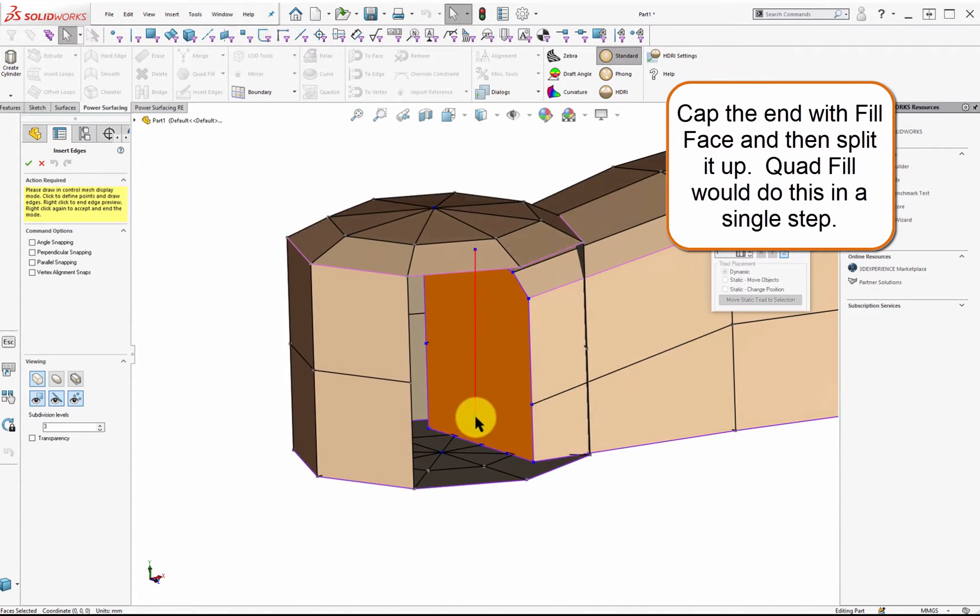
{"action": "scroll", "coordinate": [475, 419], "scroll_direction": "down", "scroll_amount": 4}
{"action": "left_click", "coordinate": [487, 453]}
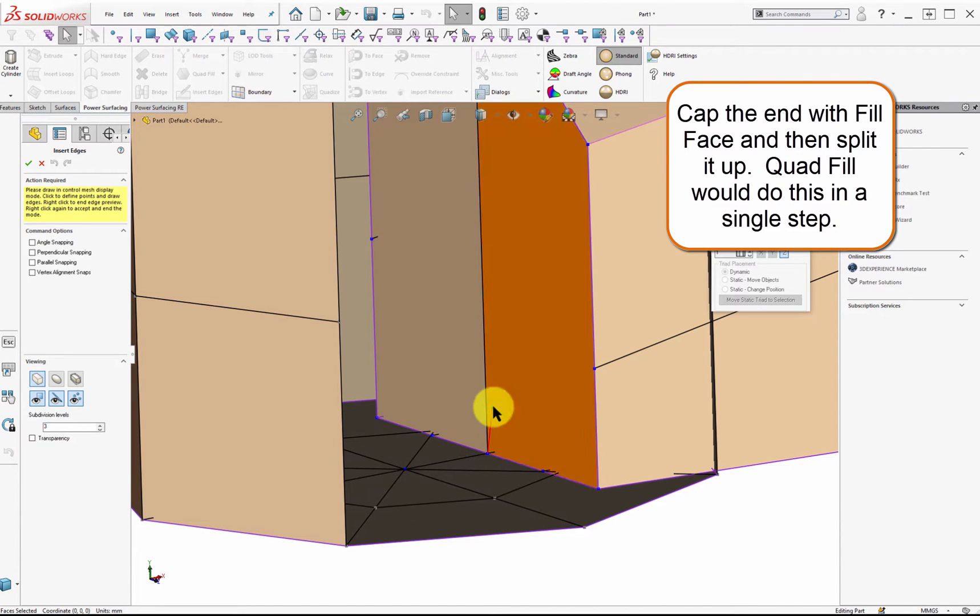
Insert a crosswise edge between the middle side vertices of the petal's end cap and unhide the center cylinder's hidden faces.
{"action": "left_click", "coordinate": [593, 368]}
{"action": "scroll", "coordinate": [367, 245], "scroll_direction": "up", "scroll_amount": 6}
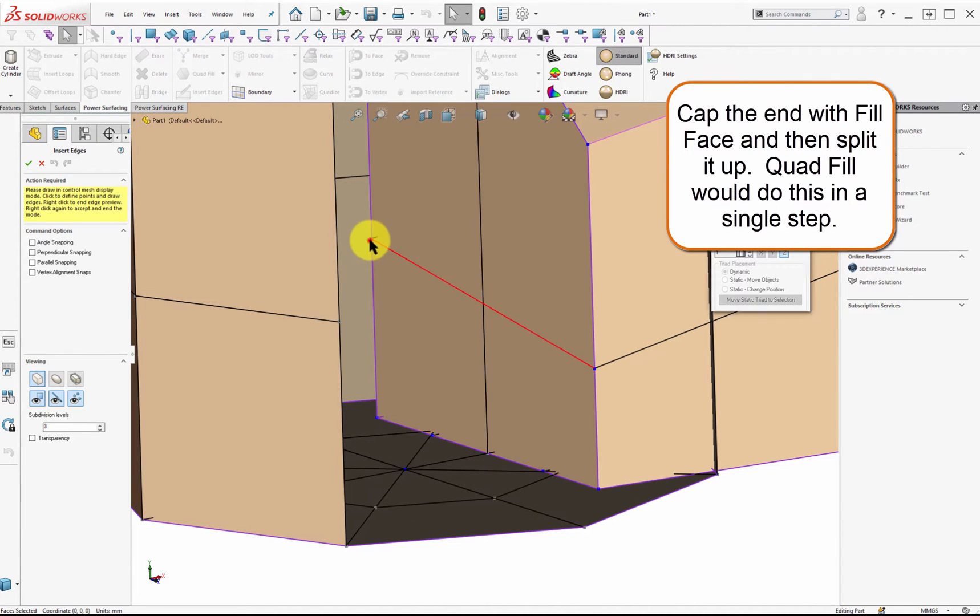
{"action": "scroll", "coordinate": [504, 253], "scroll_direction": "down", "scroll_amount": 4}
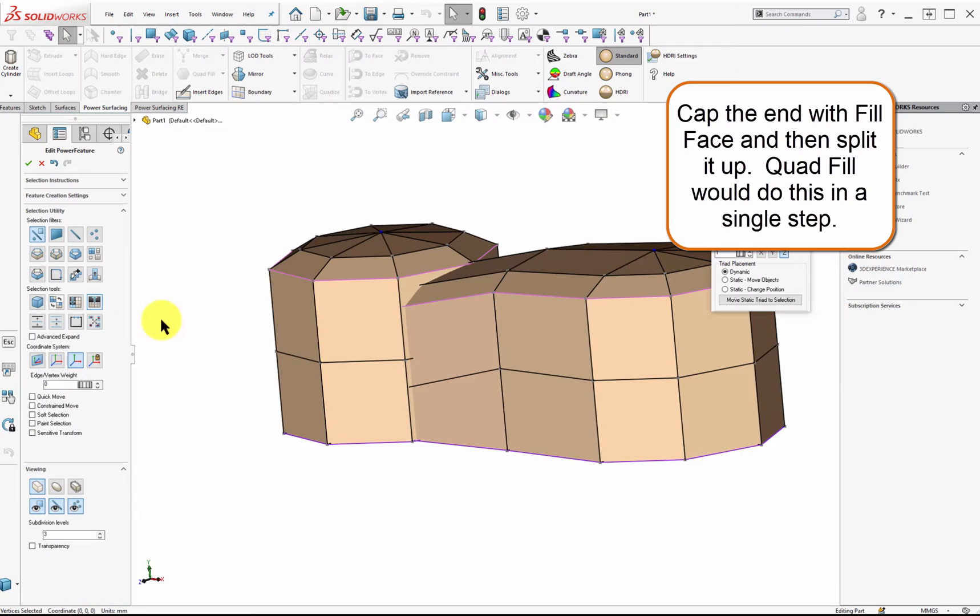
{"action": "left_click", "coordinate": [482, 410]}
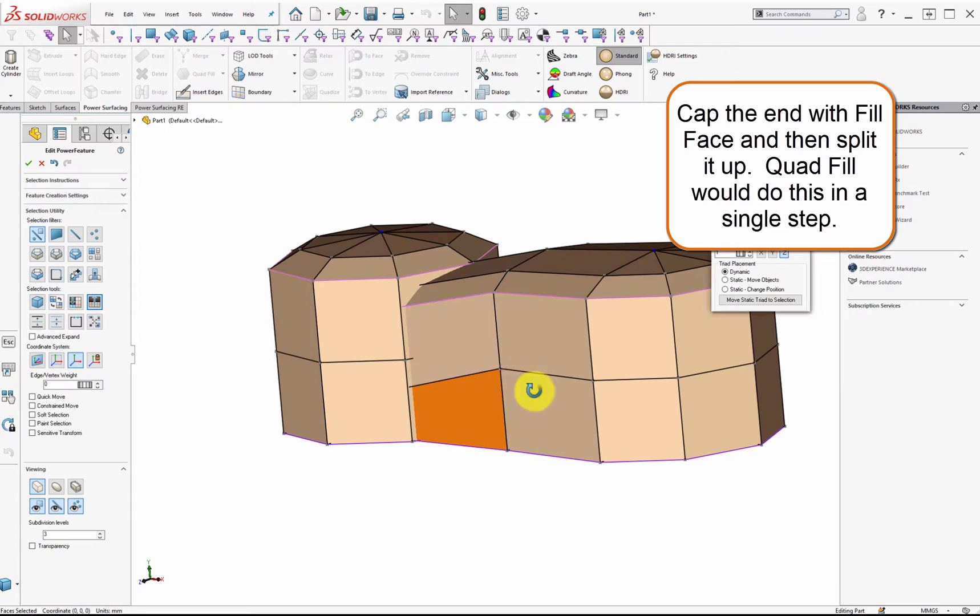
{"action": "mouse_move", "coordinate": [531, 389]}
{"action": "middle_mouse_down"}
{"action": "mouse_move", "coordinate": [509, 367]}
{"action": "mouse_move", "coordinate": [247, 256]}
{"action": "mouse_move", "coordinate": [546, 381]}
{"action": "middle_mouse_up"}
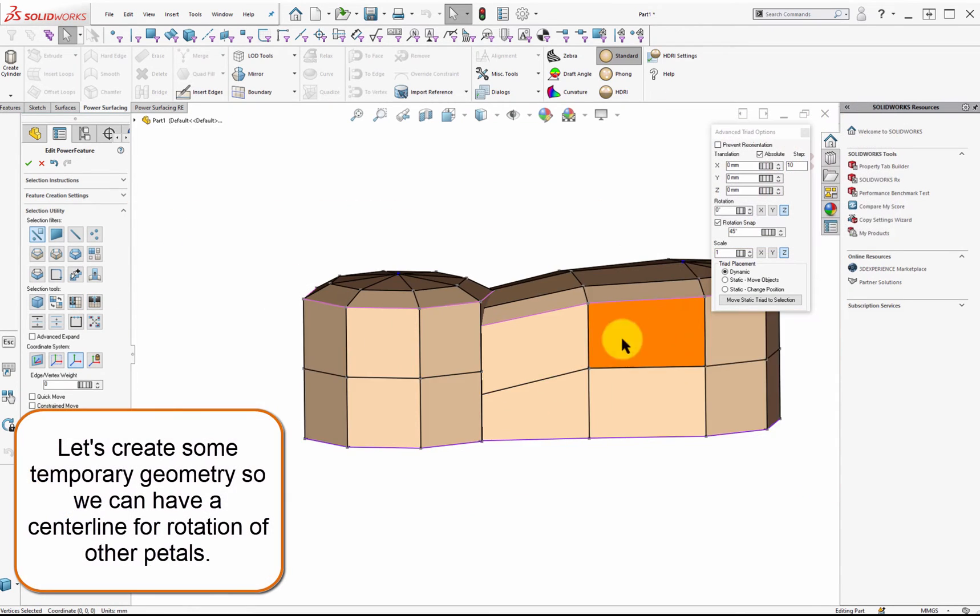
Clear the selection and switch the flower model from control mesh back to smooth display.
{"action": "key", "text": "Escape"}
{"action": "key", "text": "Tab"}
{"action": "middle_click_drag", "start_coordinate": [436, 371], "coordinate": [470, 387]}
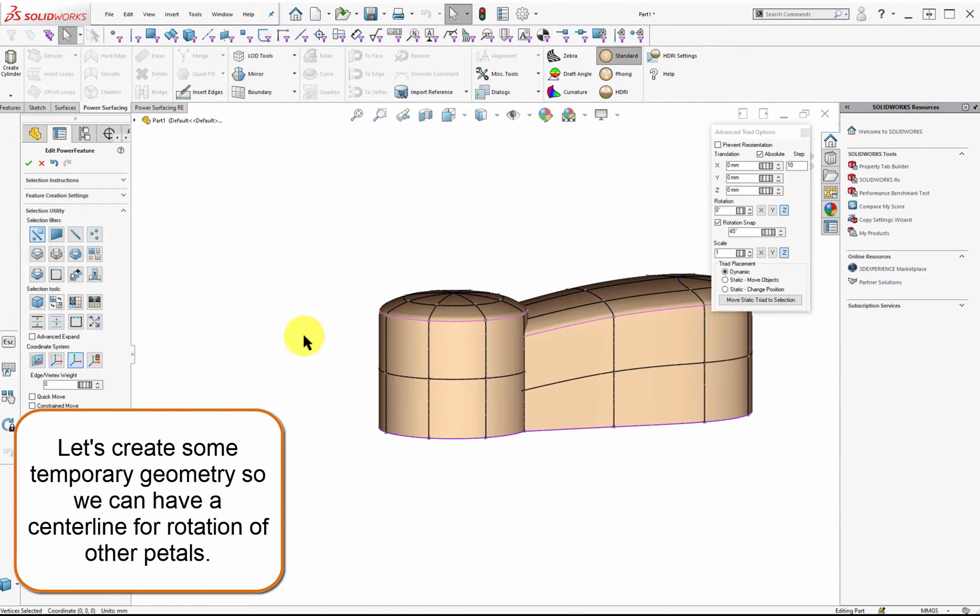
{"action": "scroll", "coordinate": [304, 335], "scroll_direction": "up", "scroll_amount": 2}
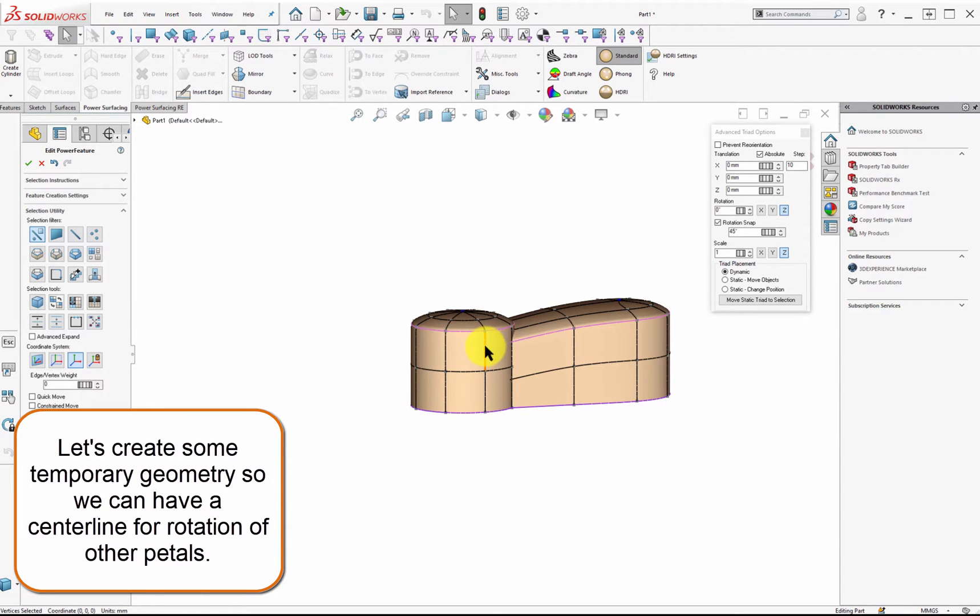
Copy two opposite upper side faces of the center cylinder and place the copies about 11.5 mm above the originals.
{"action": "left_click", "coordinate": [467, 346]}
{"action": "middle_click_drag", "start_coordinate": [462, 347], "coordinate": [460, 281]}
{"action": "left_click", "coordinate": [430, 274], "text": "ctrl"}
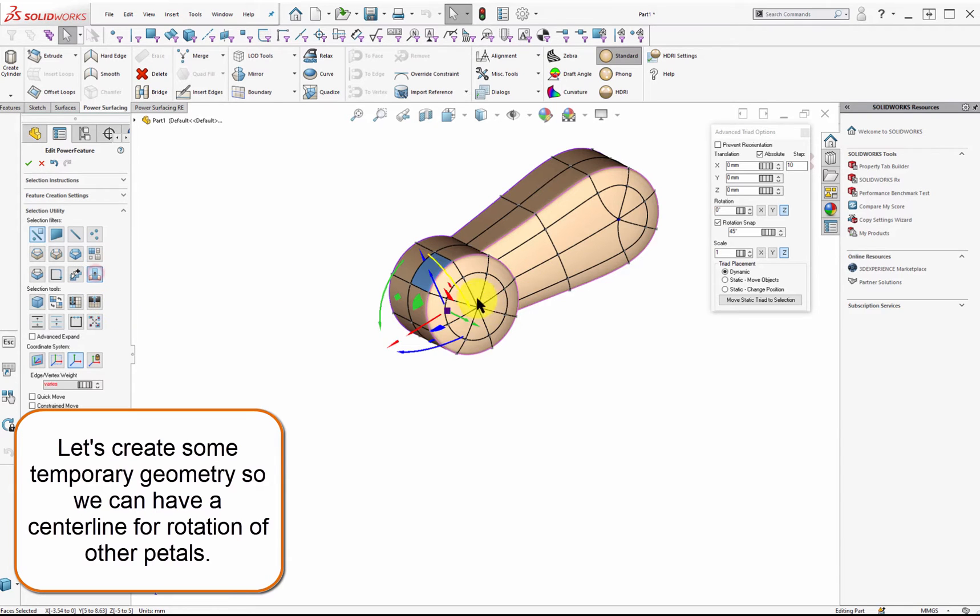
{"action": "mouse_move", "coordinate": [475, 295]}
{"action": "middle_mouse_down"}
{"action": "mouse_move", "coordinate": [465, 295]}
{"action": "mouse_move", "coordinate": [517, 297]}
{"action": "mouse_move", "coordinate": [468, 310]}
{"action": "middle_mouse_up"}
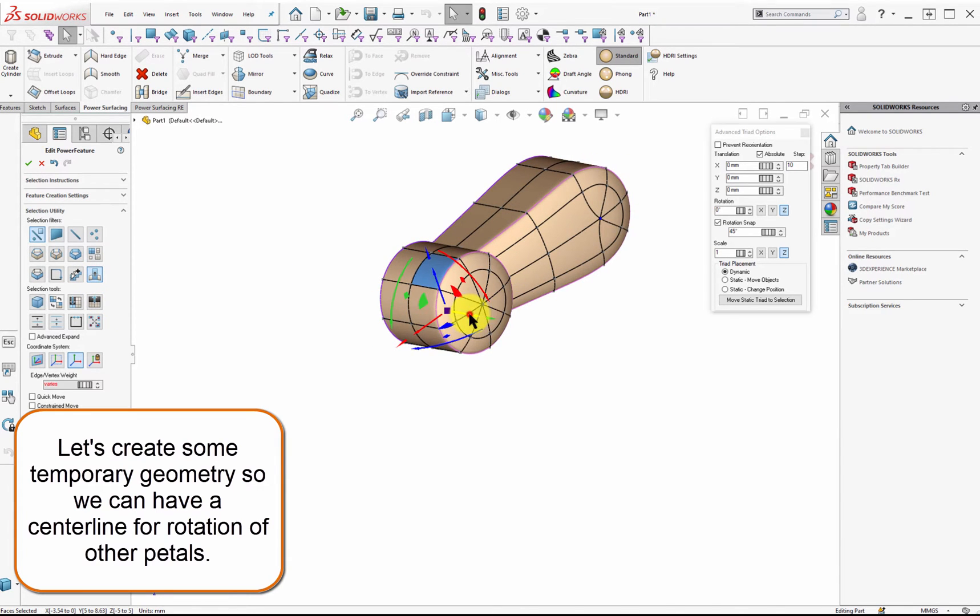
{"action": "left_click_drag", "start_coordinate": [471, 313], "coordinate": [558, 334], "text": "ctrl"}
Bridge the facing edges of the two copied faces with a single segment.
{"action": "middle_click_drag", "start_coordinate": [560, 340], "coordinate": [422, 273]}
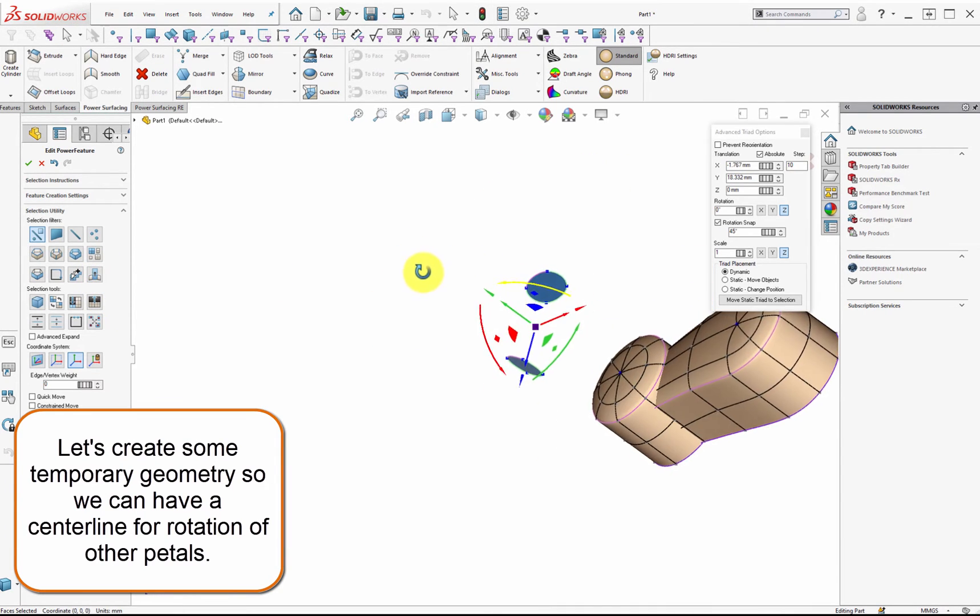
{"action": "left_click", "coordinate": [557, 276]}
{"action": "left_click", "coordinate": [533, 363], "text": "ctrl"}
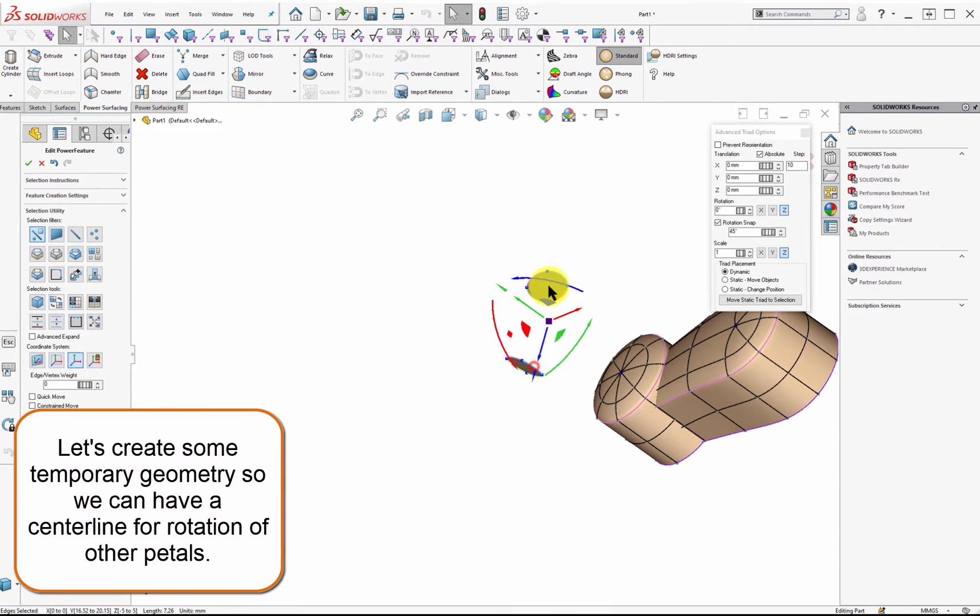
{"action": "middle_click_drag", "start_coordinate": [547, 282], "coordinate": [485, 271]}
{"action": "right_click", "coordinate": [262, 240]}
{"action": "left_click", "coordinate": [329, 271]}
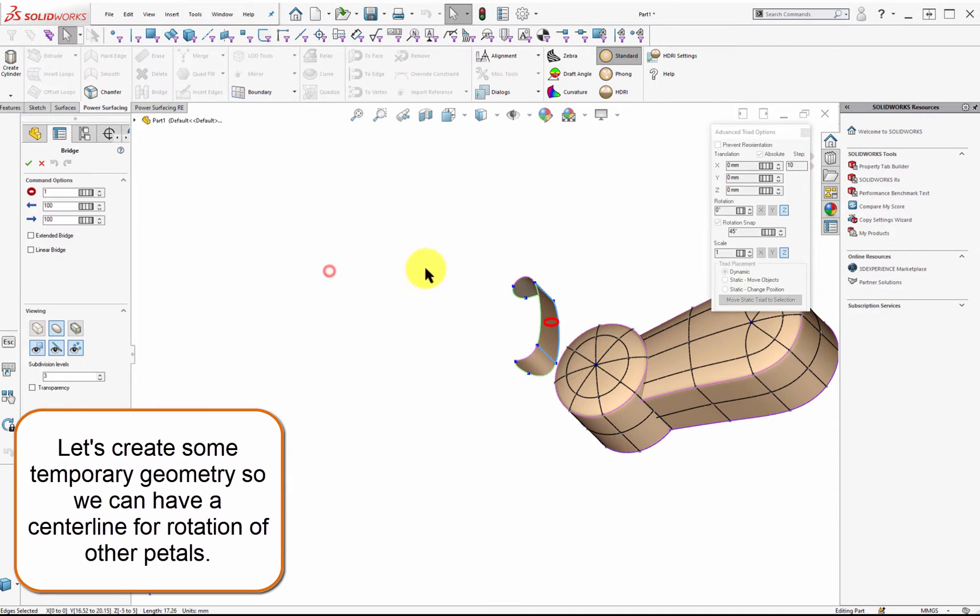
{"action": "left_click", "coordinate": [28, 163]}
{"action": "scroll", "coordinate": [587, 298], "scroll_direction": "down", "scroll_amount": 5}
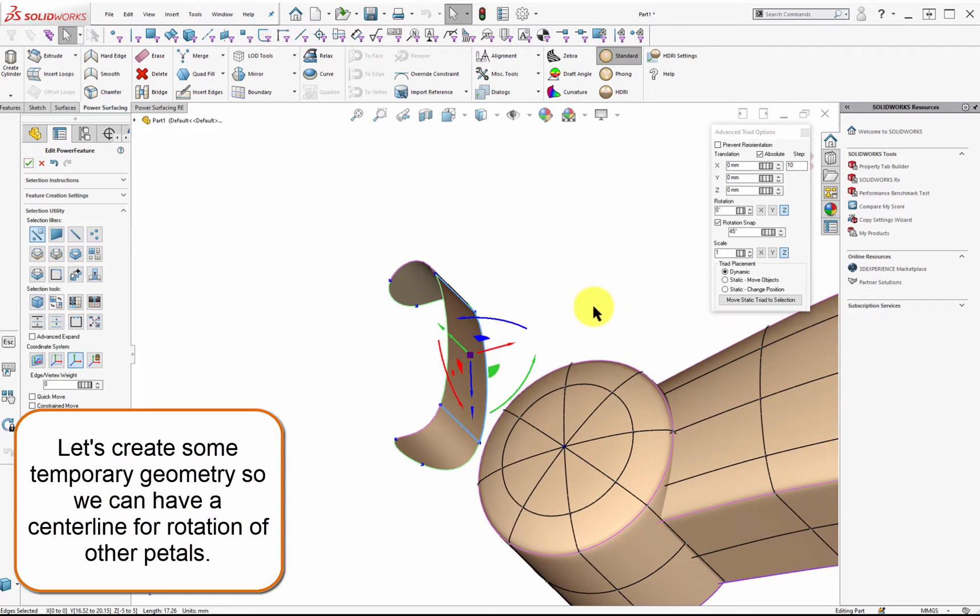
{"action": "left_click", "coordinate": [605, 302]}
{"action": "left_click", "coordinate": [448, 336]}
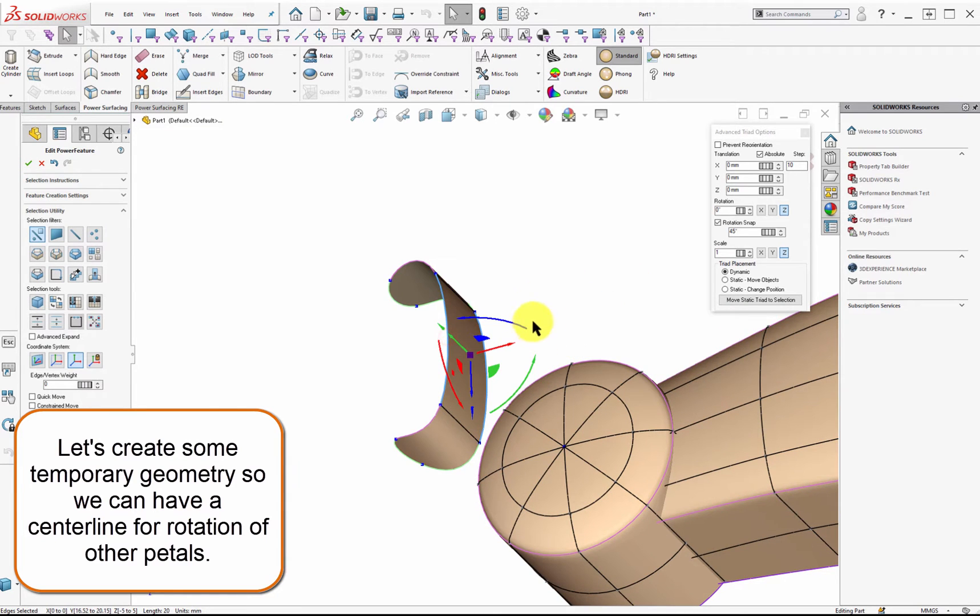
{"action": "key", "text": "s"}
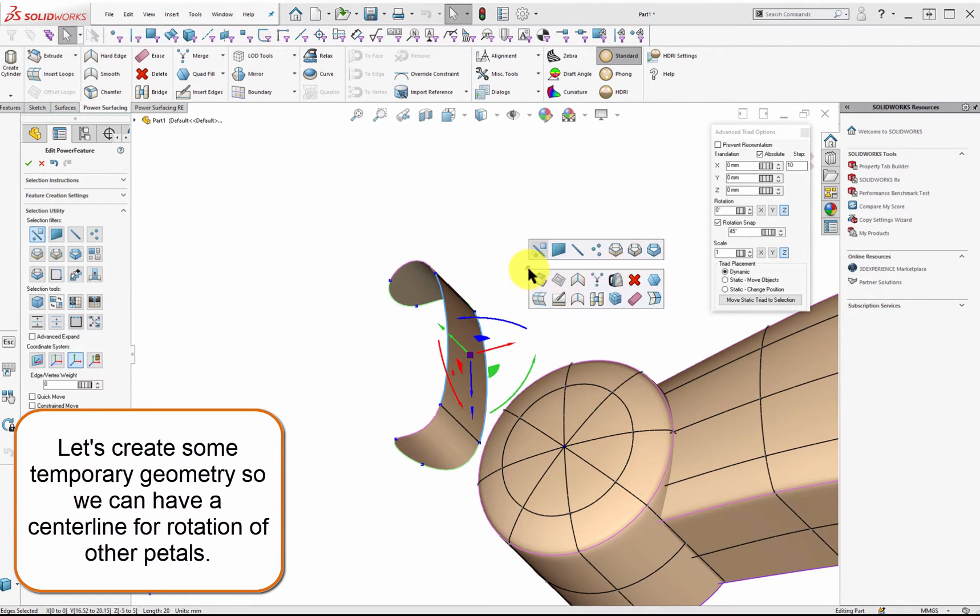
{"action": "left_click", "coordinate": [536, 279]}
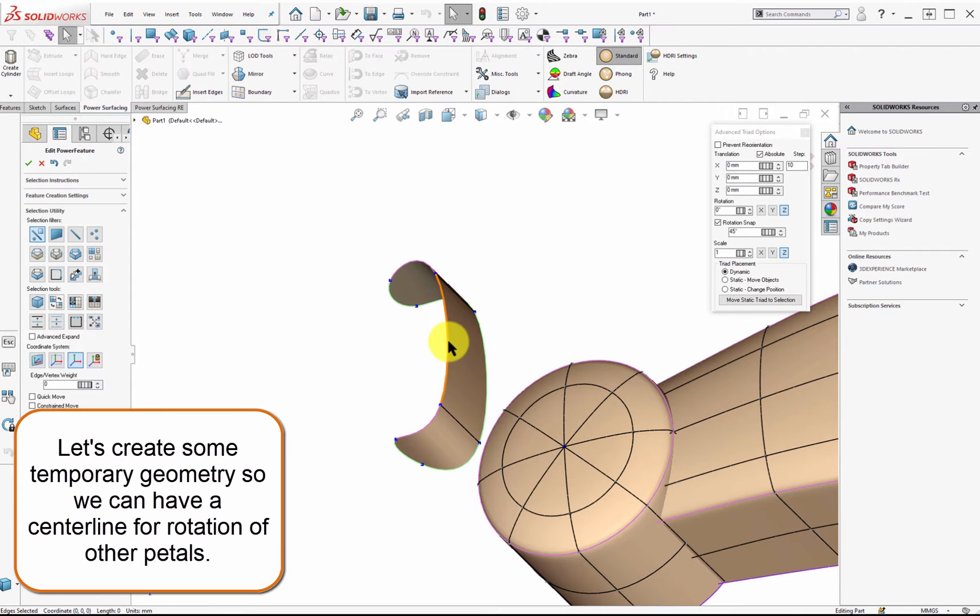
Insert an edge across the middle of the bridge face between the midpoints of its two long sides.
{"action": "middle_click_drag", "start_coordinate": [465, 343], "coordinate": [492, 367]}
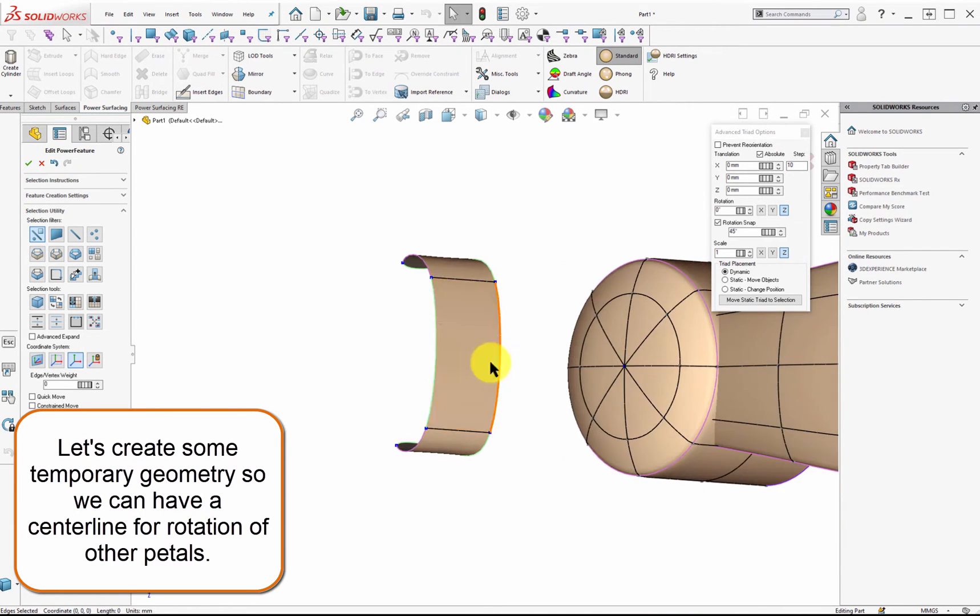
{"action": "left_click", "coordinate": [460, 357]}
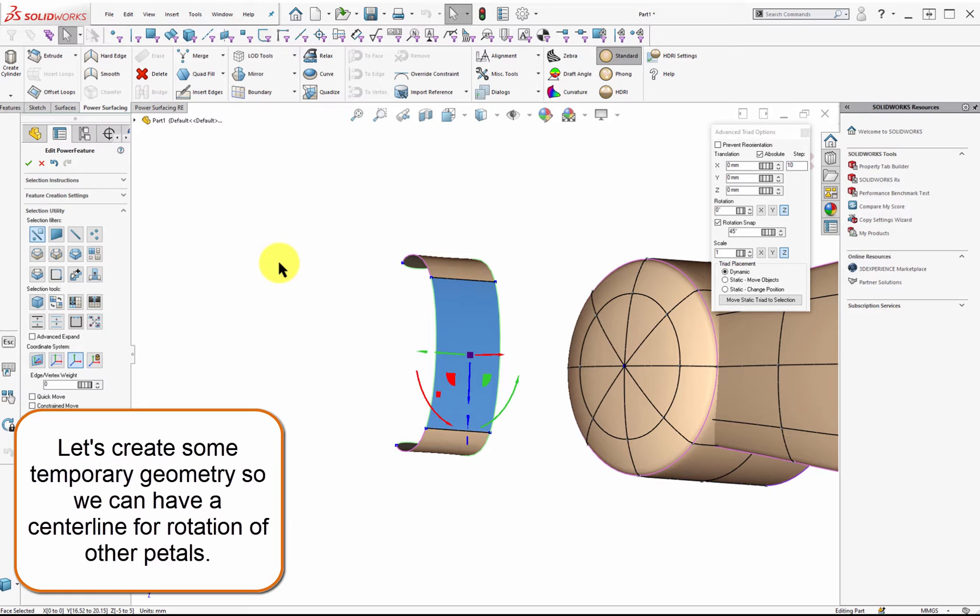
{"action": "middle_click_drag", "start_coordinate": [339, 267], "coordinate": [430, 334]}
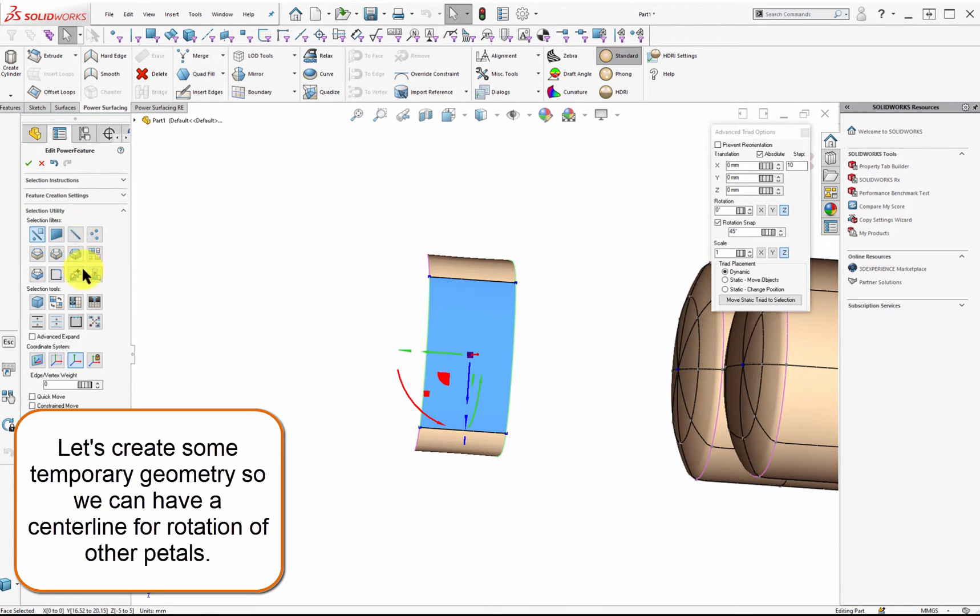
{"action": "key", "text": "s"}
{"action": "left_click", "coordinate": [308, 330]}
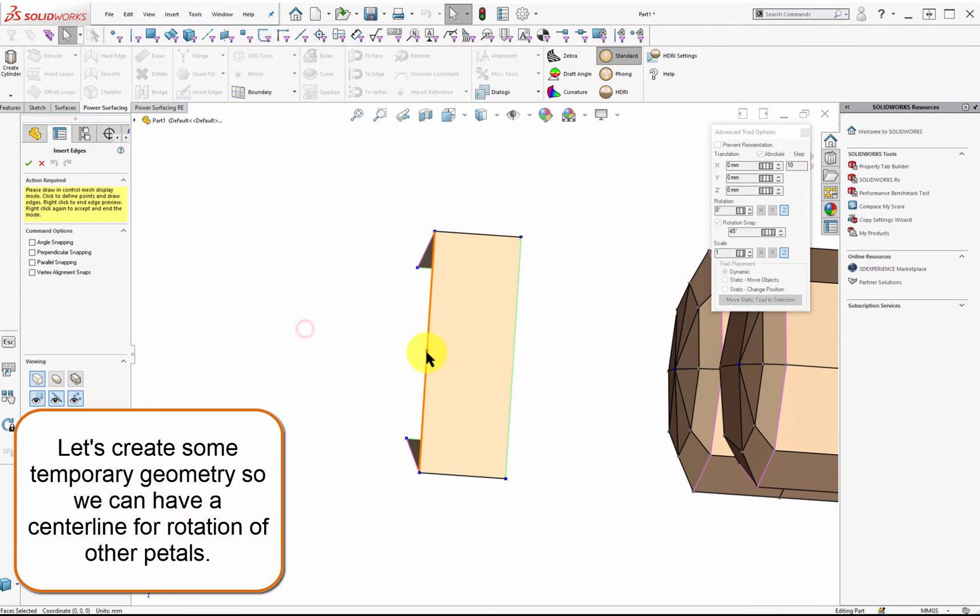
{"action": "left_click", "coordinate": [428, 352]}
{"action": "left_click", "coordinate": [515, 358]}
{"action": "right_click", "coordinate": [573, 349]}
{"action": "right_click", "coordinate": [572, 349]}
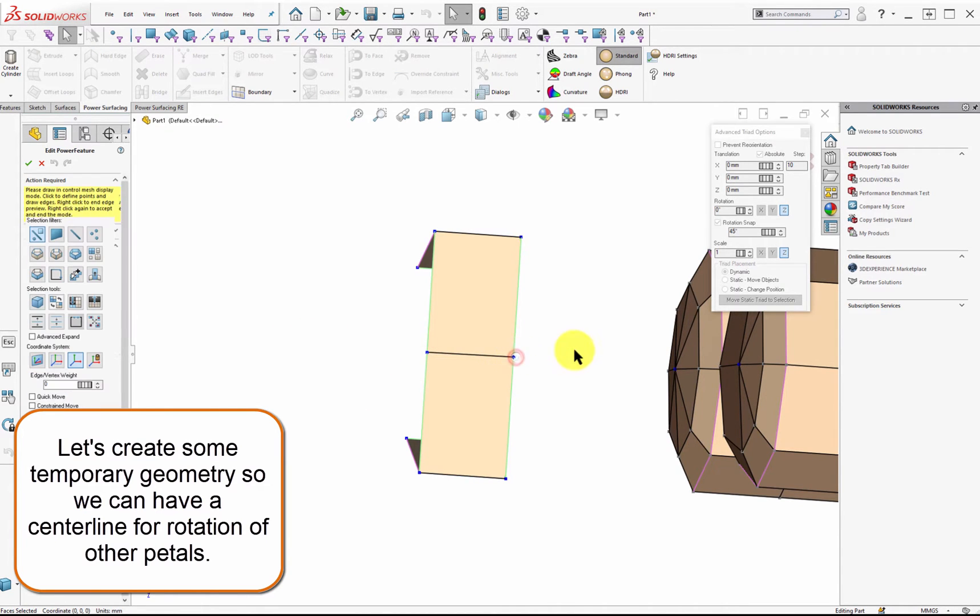
Set the Z coordinate of both end vertices of the temporary strip's middle edge to 0 using the Selected Vertex Editor.
{"action": "left_click_drag", "start_coordinate": [395, 335], "coordinate": [542, 373]}
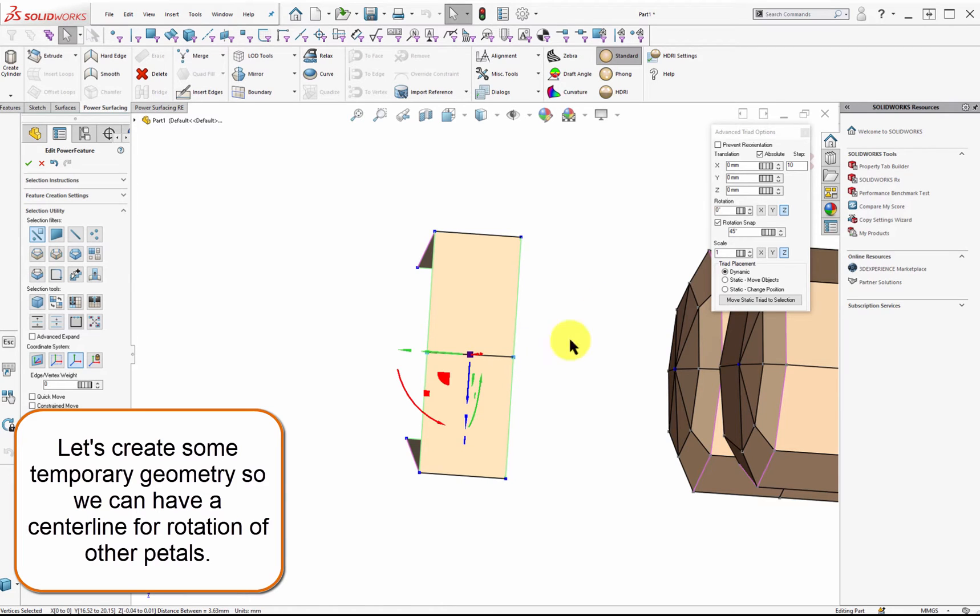
{"action": "left_click", "coordinate": [584, 323]}
{"action": "left_click", "coordinate": [512, 358]}
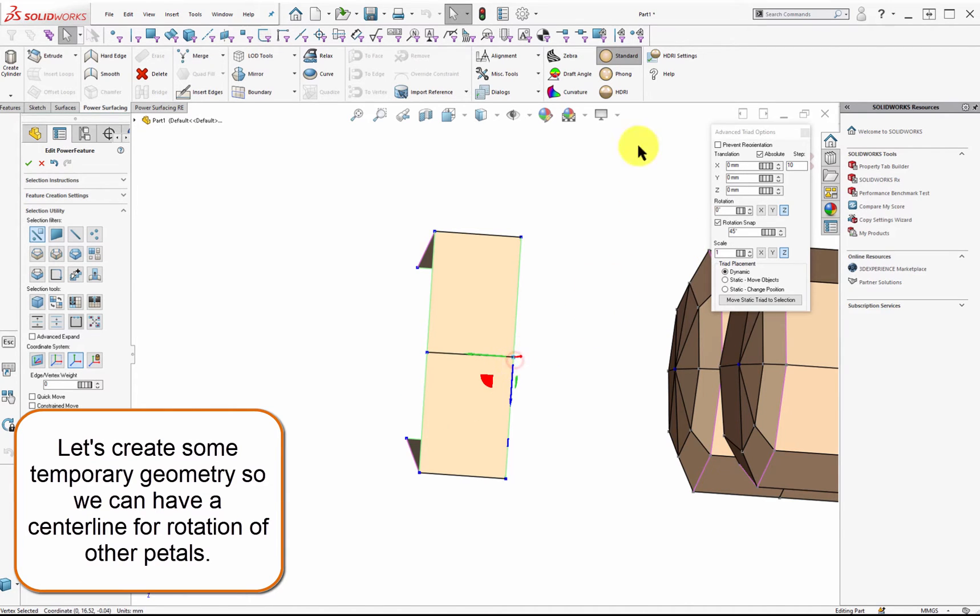
{"action": "left_click", "coordinate": [428, 353], "text": "ctrl"}
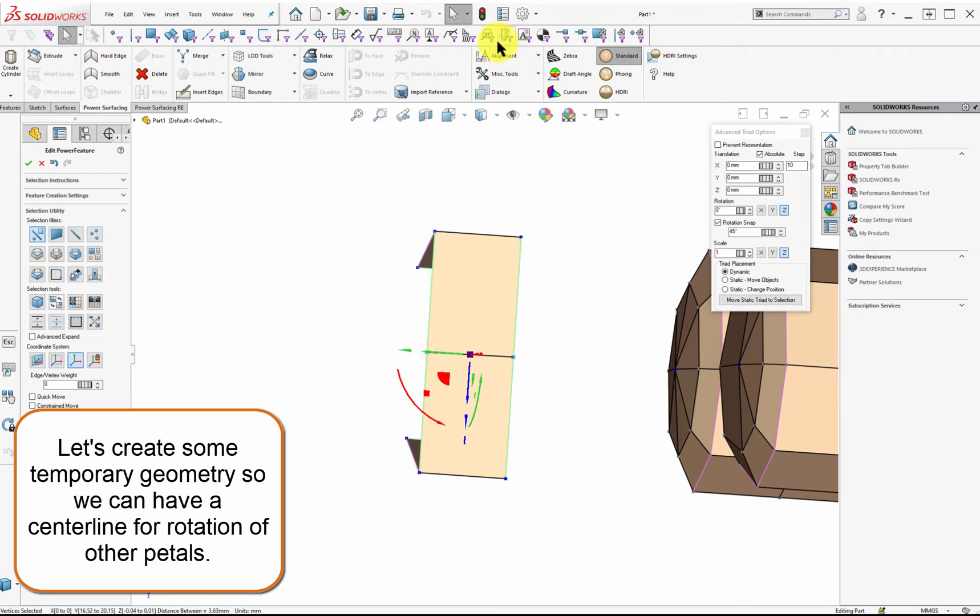
{"action": "left_click", "coordinate": [538, 90]}
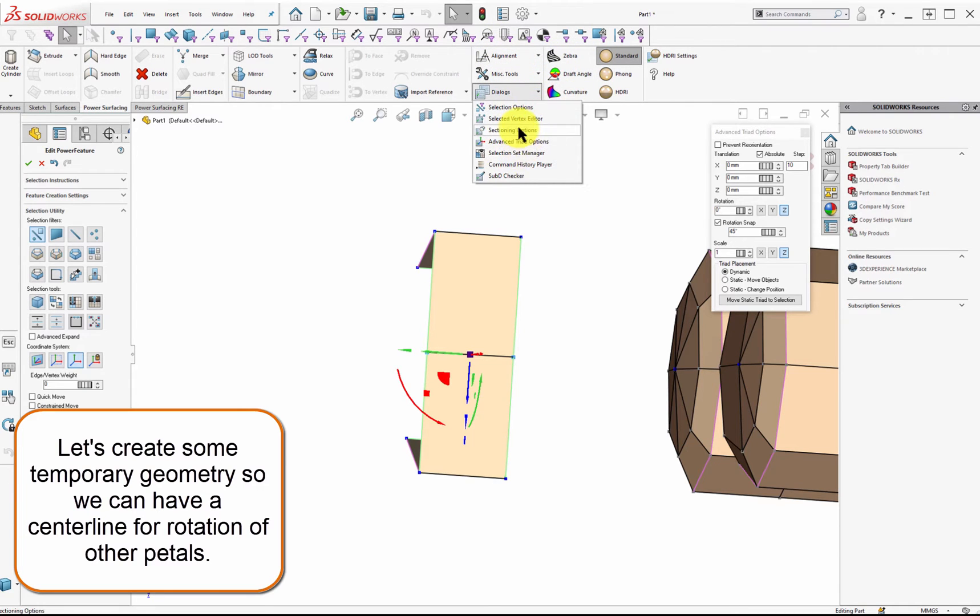
{"action": "left_click", "coordinate": [516, 118]}
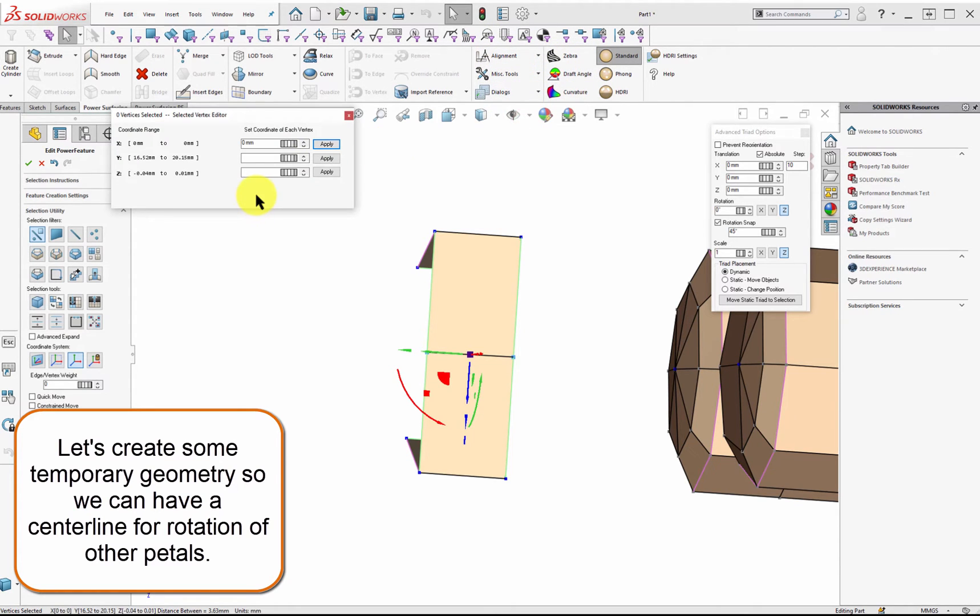
{"action": "left_click", "coordinate": [278, 172]}
{"action": "type", "text": "0"}
{"action": "left_click", "coordinate": [327, 172]}
{"action": "left_click", "coordinate": [349, 116]}
Hide the flower's center cylinder to expose the petal's inner end.
{"action": "middle_click_drag", "start_coordinate": [445, 331], "coordinate": [502, 452]}
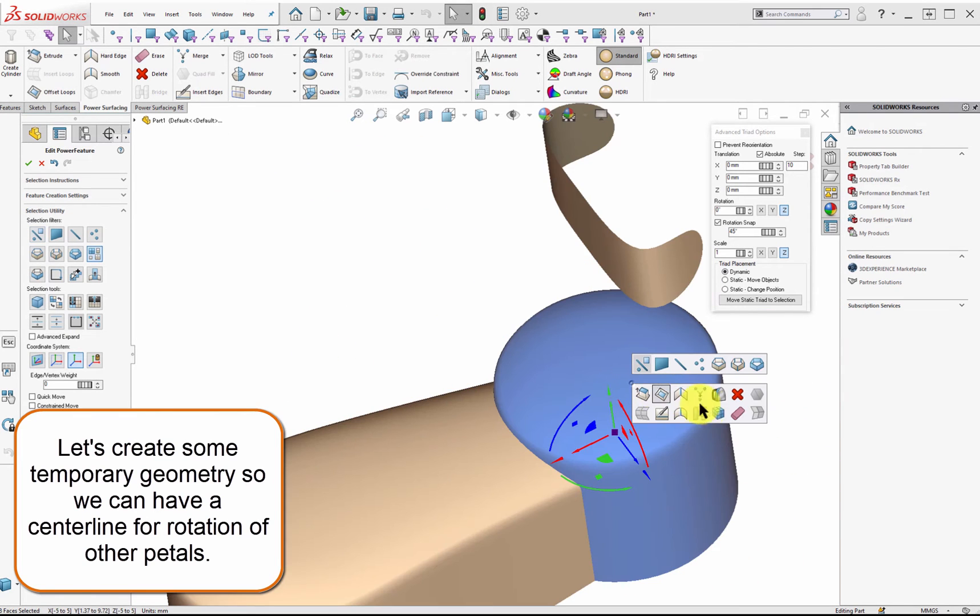
{"action": "left_click", "coordinate": [77, 303]}
{"action": "middle_click_drag", "start_coordinate": [488, 386], "coordinate": [594, 445]}
Scale the boundary edges around the petal's narrow inner end to about 0.824 along Z.
{"action": "left_click", "coordinate": [75, 234]}
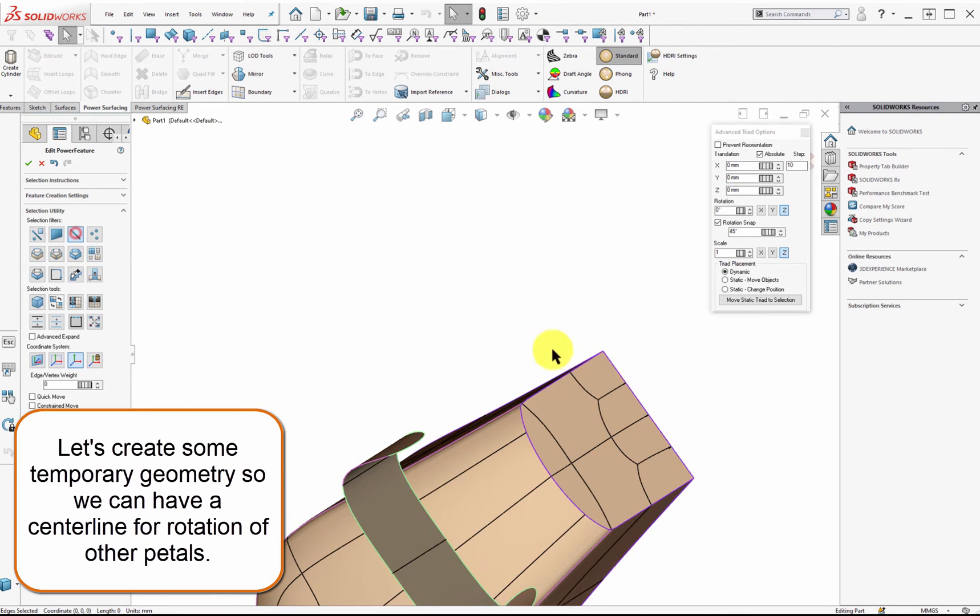
{"action": "left_click", "coordinate": [584, 365]}
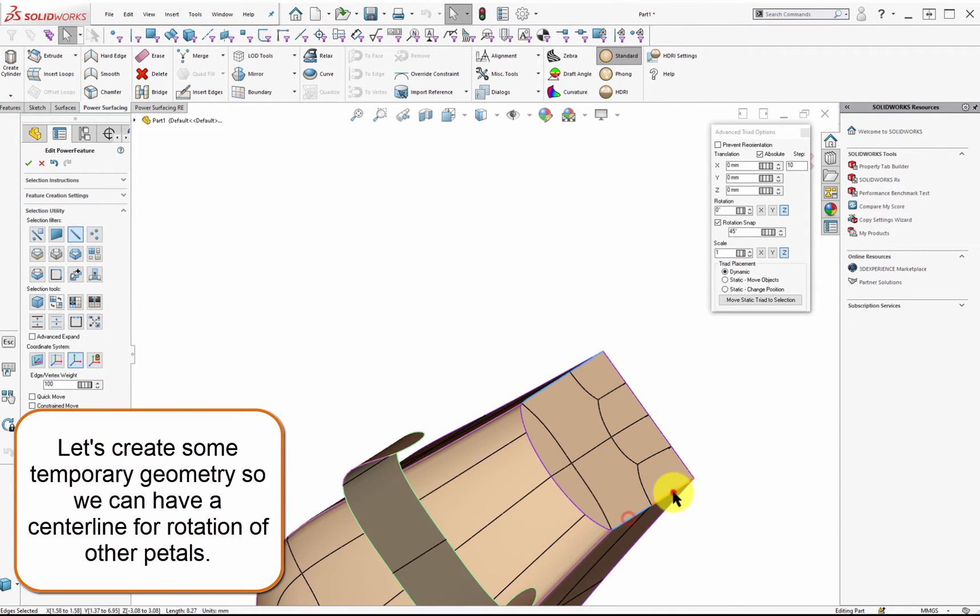
{"action": "left_click", "coordinate": [567, 501]}
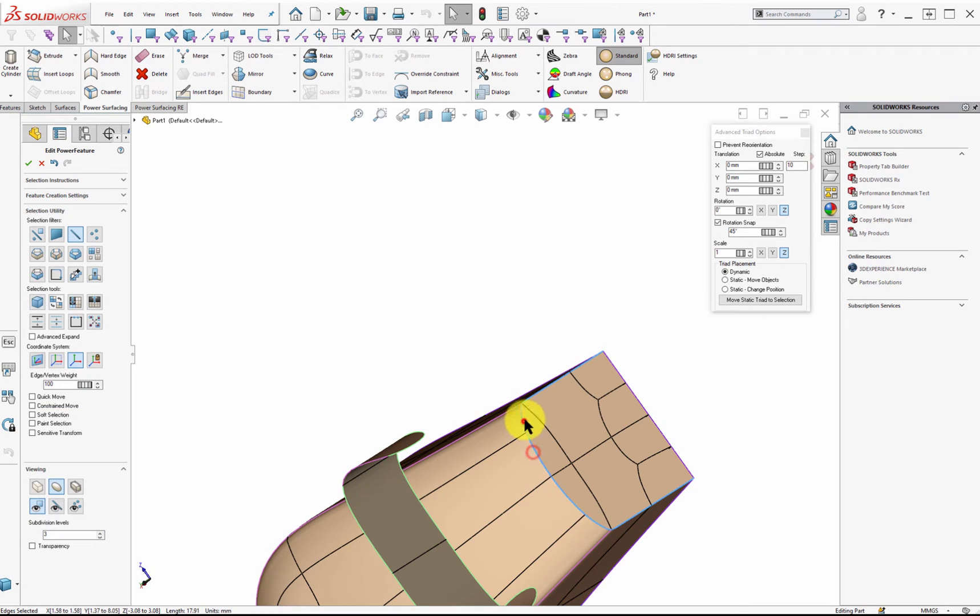
{"action": "left_click", "coordinate": [632, 393]}
{"action": "left_click", "coordinate": [659, 432]}
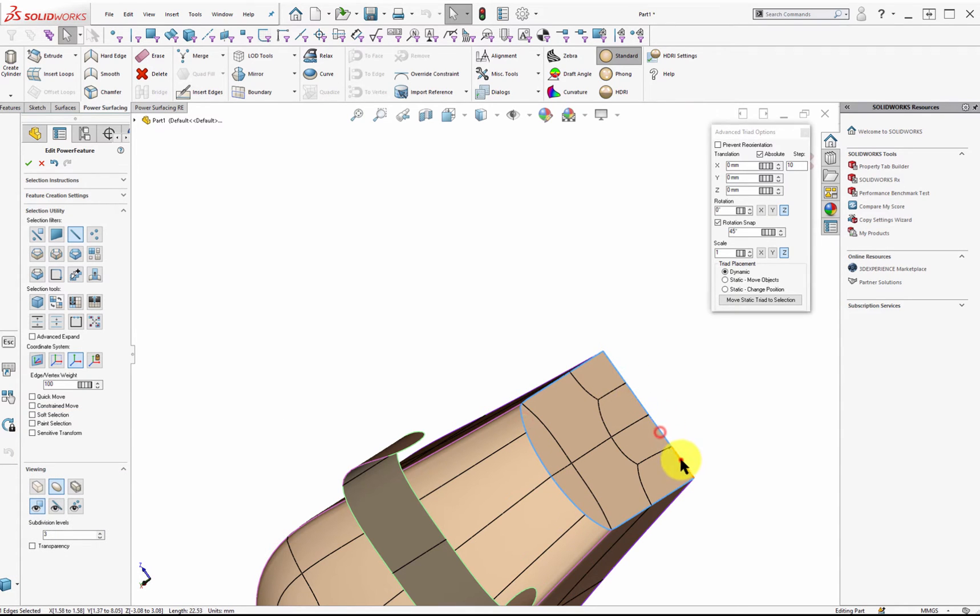
{"action": "left_click", "coordinate": [625, 420], "text": "ctrl"}
{"action": "left_click_drag", "start_coordinate": [643, 494], "coordinate": [597, 397]}
{"action": "middle_click_drag", "start_coordinate": [596, 397], "coordinate": [465, 341]}
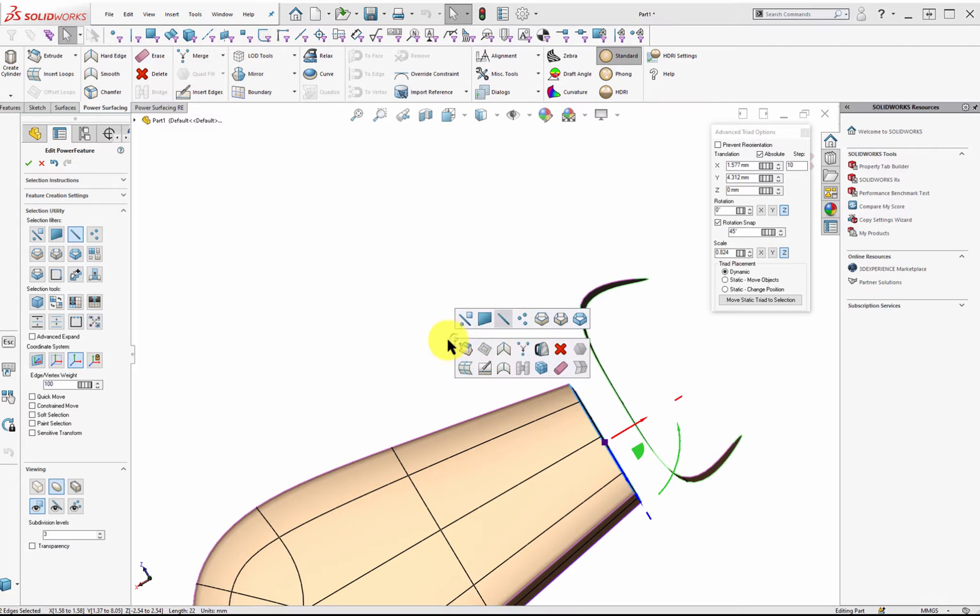
{"action": "left_click", "coordinate": [424, 339]}
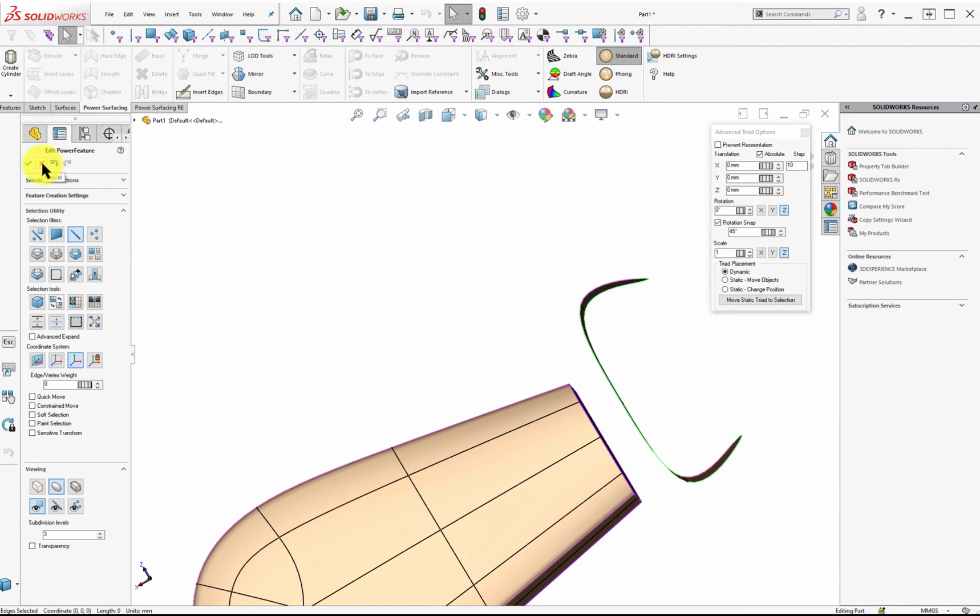
Move the static triad to the middle edge of the temporary strip.
{"action": "middle_click_drag", "start_coordinate": [555, 437], "coordinate": [445, 296], "text": "ctrl"}
{"action": "scroll", "coordinate": [456, 302], "scroll_direction": "up", "scroll_amount": 6}
{"action": "scroll", "coordinate": [430, 286], "scroll_direction": "down", "scroll_amount": 4}
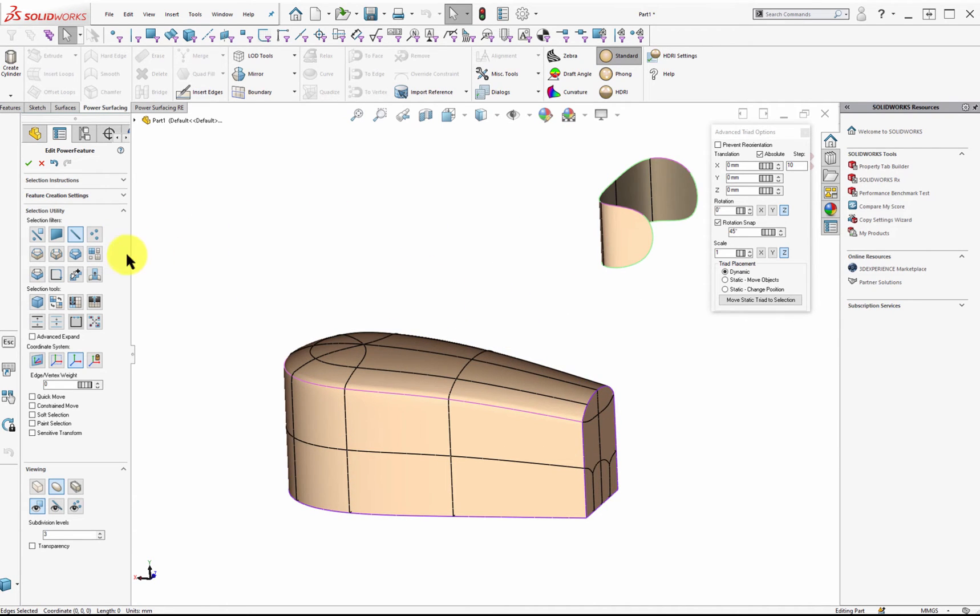
{"action": "left_click", "coordinate": [615, 194]}
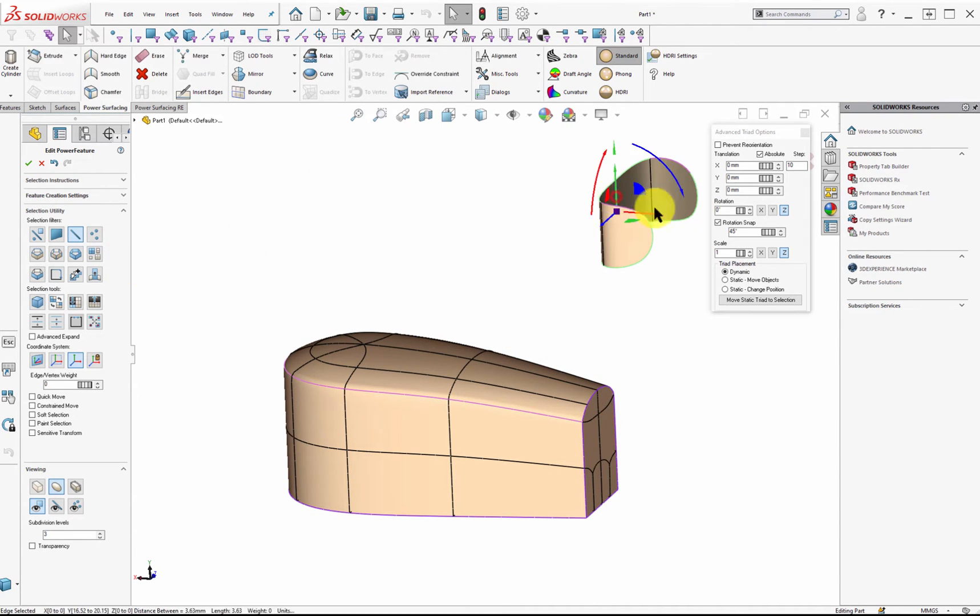
{"action": "left_click", "coordinate": [755, 300]}
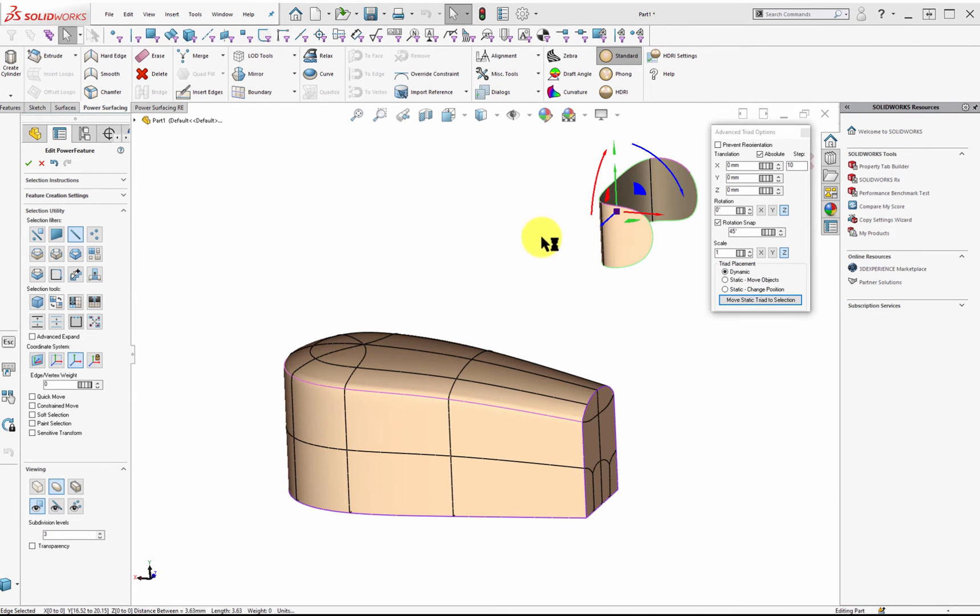
{"action": "middle_click_drag", "start_coordinate": [543, 237], "coordinate": [533, 300]}
{"action": "scroll", "coordinate": [704, 281], "scroll_direction": "down", "scroll_amount": 1}
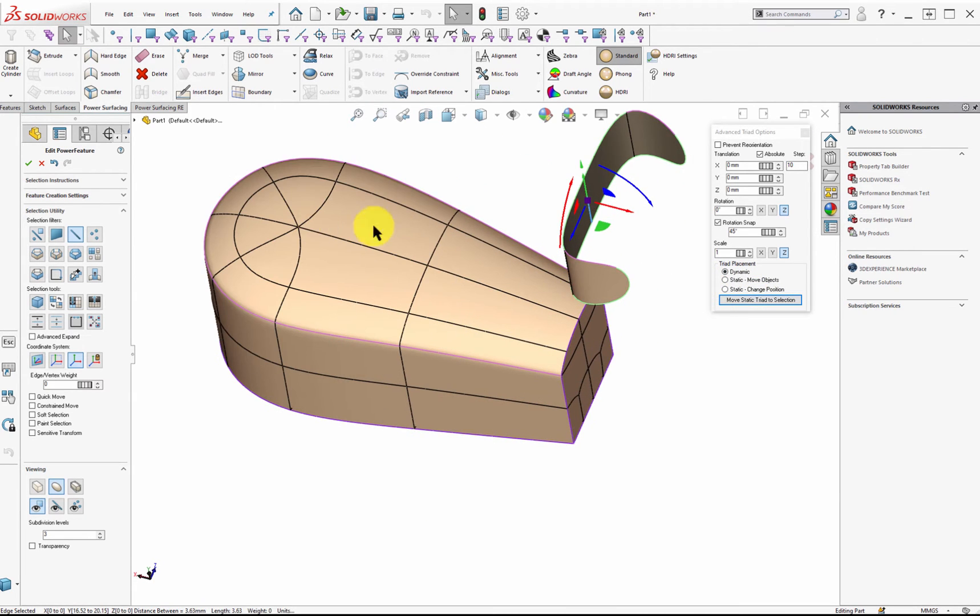
Create a copy of the whole petal rotated -60° about the Y axis, using the Static - Move Objects triad at the center edge.
{"action": "middle_click_drag", "start_coordinate": [374, 227], "coordinate": [566, 363]}
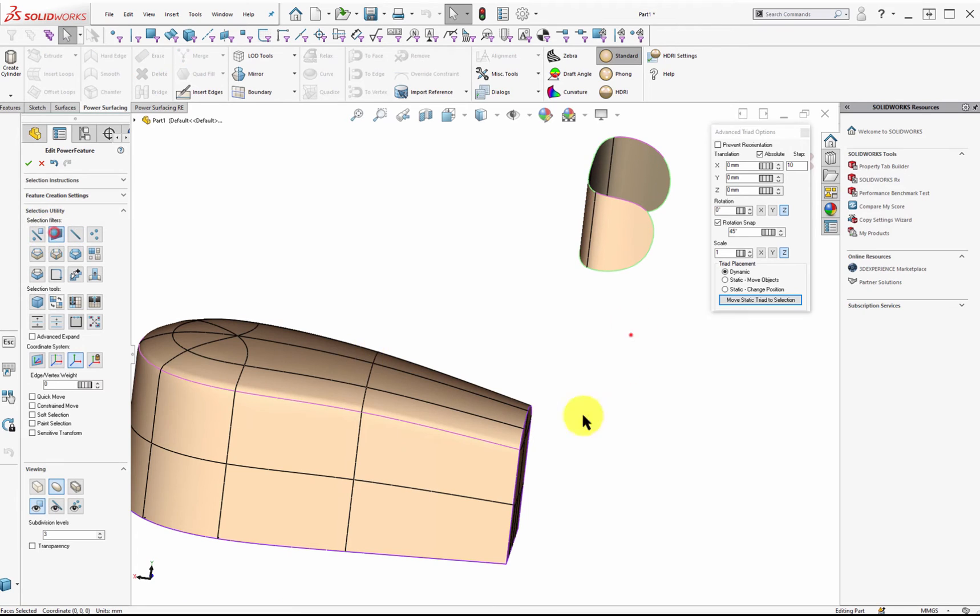
{"action": "left_click_drag", "start_coordinate": [629, 334], "coordinate": [164, 564]}
{"action": "left_click_drag", "start_coordinate": [709, 361], "coordinate": [274, 604]}
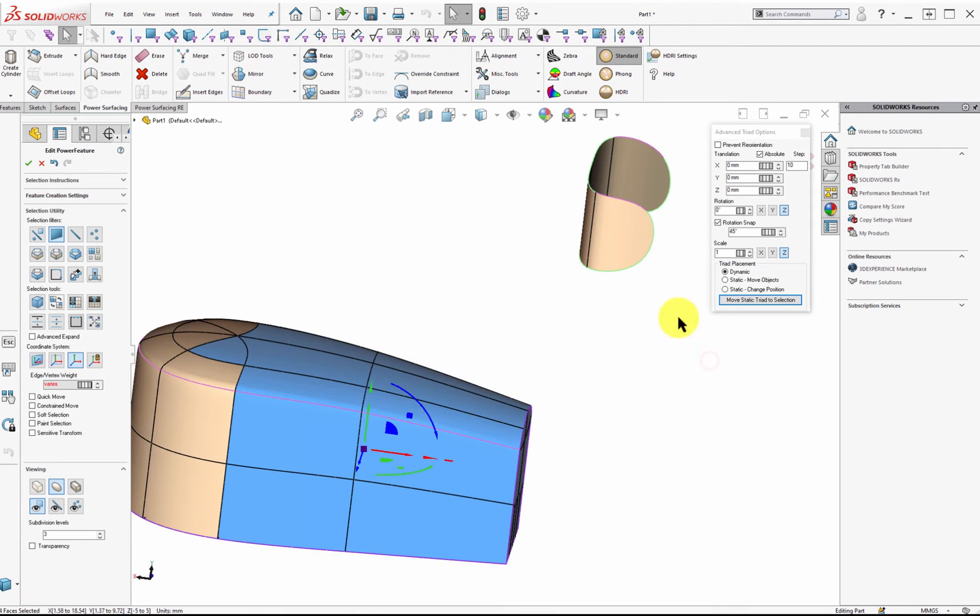
{"action": "left_click_drag", "start_coordinate": [676, 320], "coordinate": [58, 572]}
{"action": "scroll", "coordinate": [534, 448], "scroll_direction": "up", "scroll_amount": 4}
{"action": "mouse_move", "coordinate": [536, 447]}
{"action": "middle_mouse_down"}
{"action": "mouse_move", "coordinate": [503, 426]}
{"action": "mouse_move", "coordinate": [529, 445]}
{"action": "middle_mouse_up"}
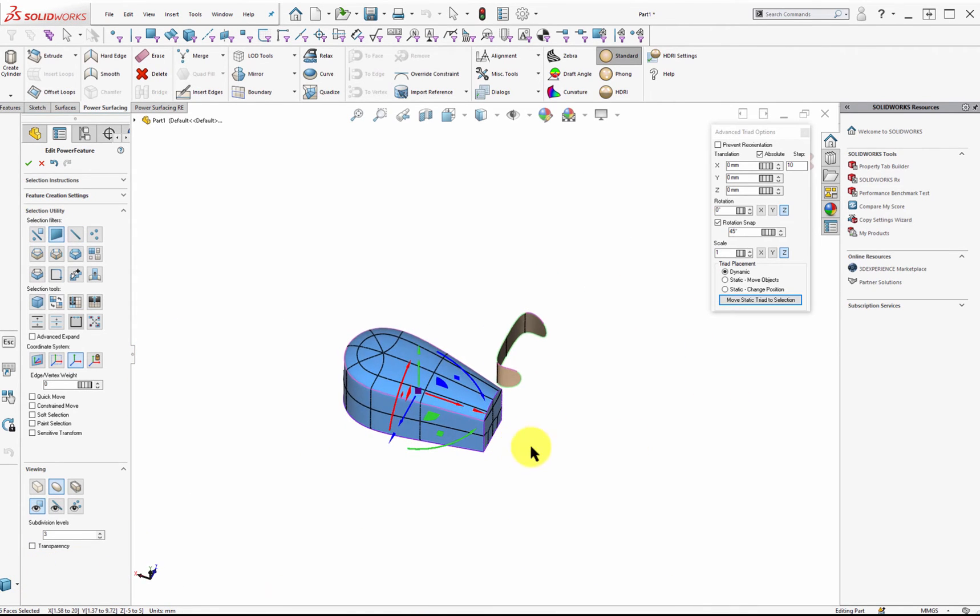
{"action": "left_click", "coordinate": [724, 279]}
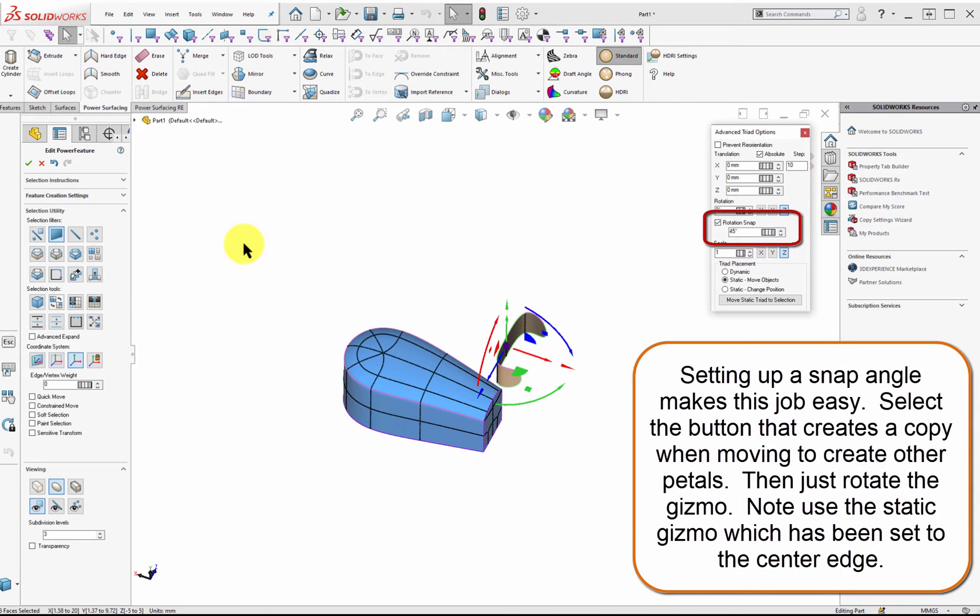
{"action": "left_click", "coordinate": [100, 271]}
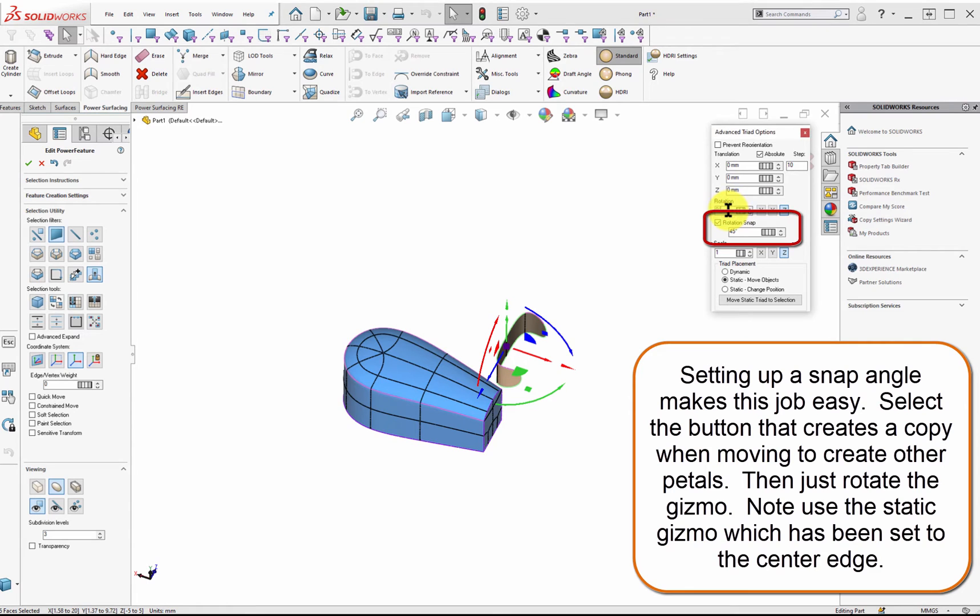
{"action": "left_click_drag", "start_coordinate": [534, 395], "coordinate": [469, 380]}
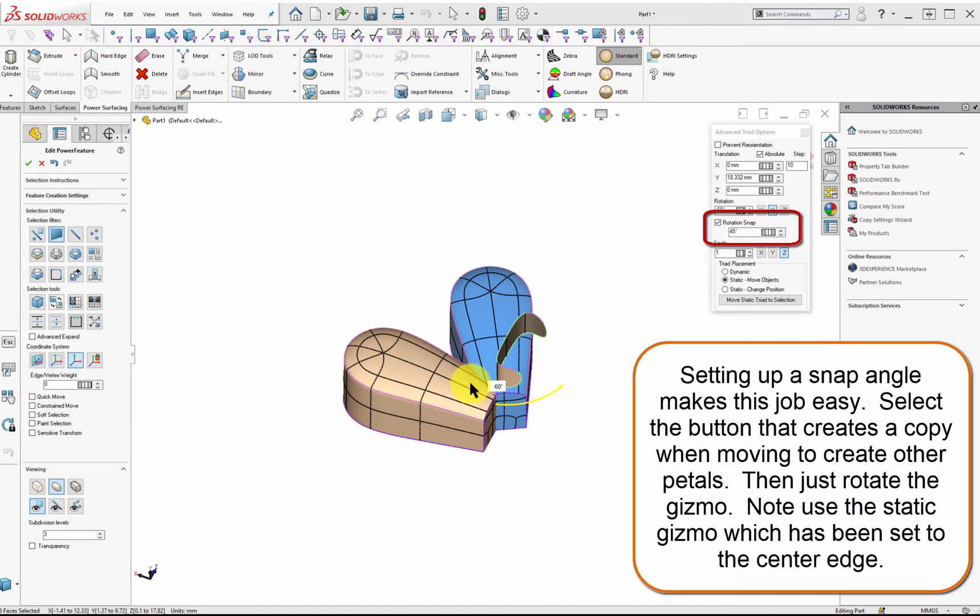
Set the rotation snap to 10° and create four more petal copies, each rotated -60° about Y from the previous one.
{"action": "double_click", "coordinate": [752, 231]}
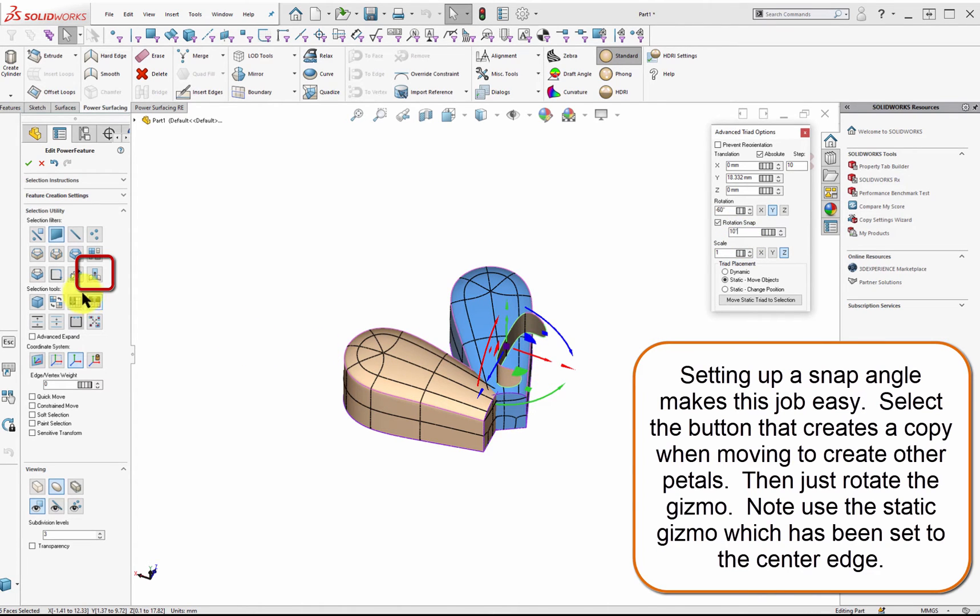
{"action": "left_click", "coordinate": [95, 269]}
{"action": "left_click_drag", "start_coordinate": [556, 389], "coordinate": [480, 414]}
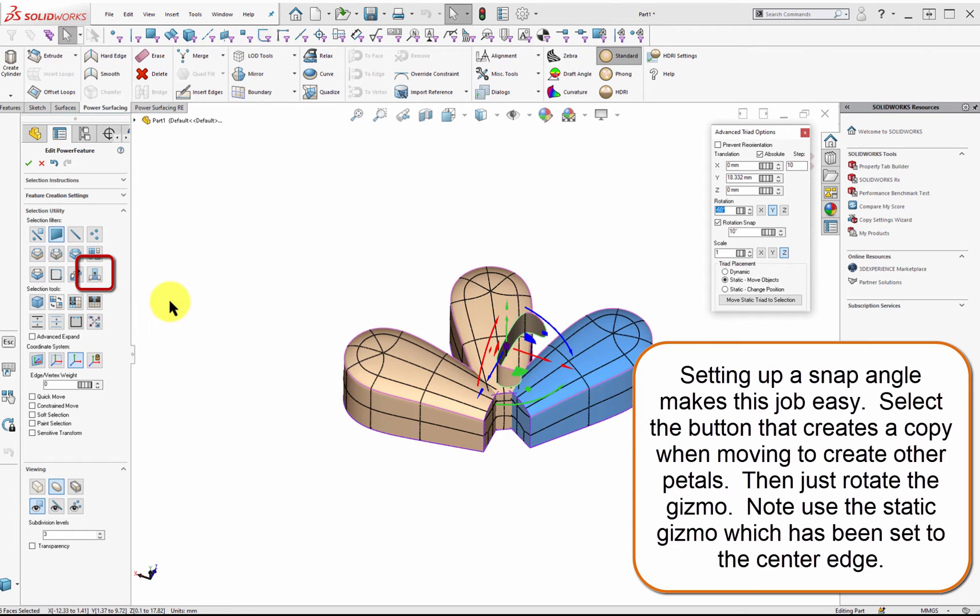
{"action": "left_click", "coordinate": [94, 274]}
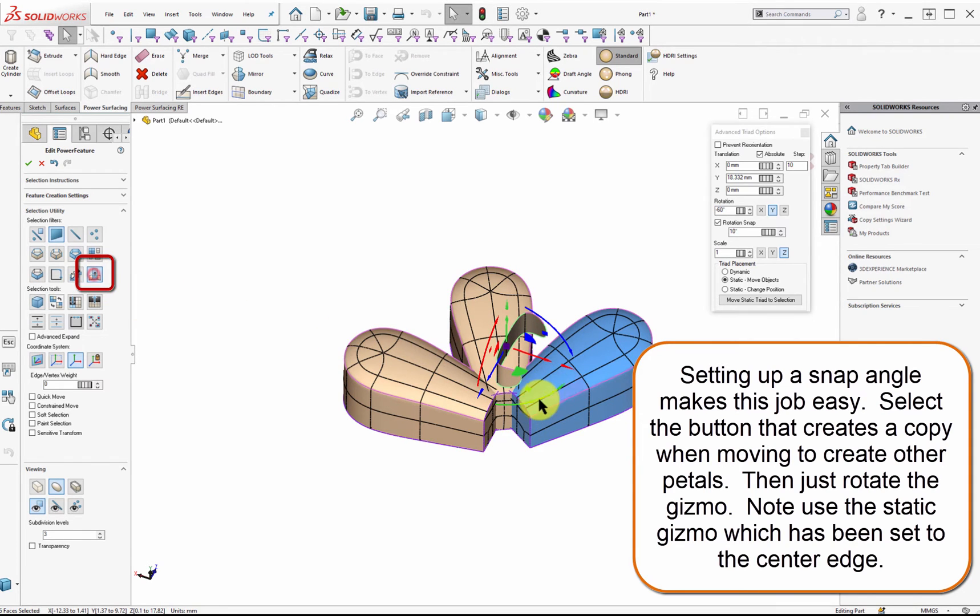
{"action": "left_click_drag", "start_coordinate": [538, 398], "coordinate": [463, 403]}
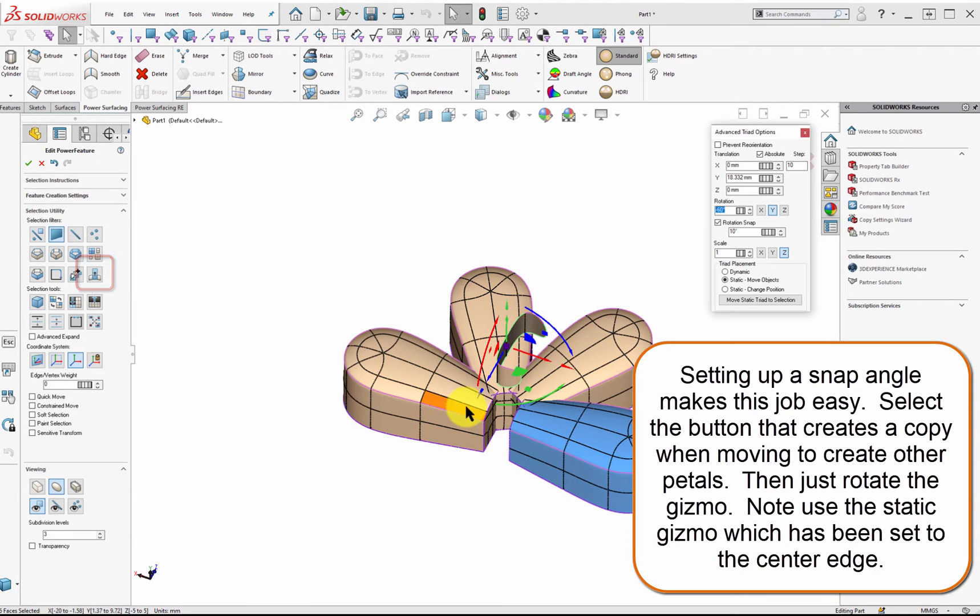
{"action": "left_click_drag", "start_coordinate": [534, 398], "coordinate": [452, 406]}
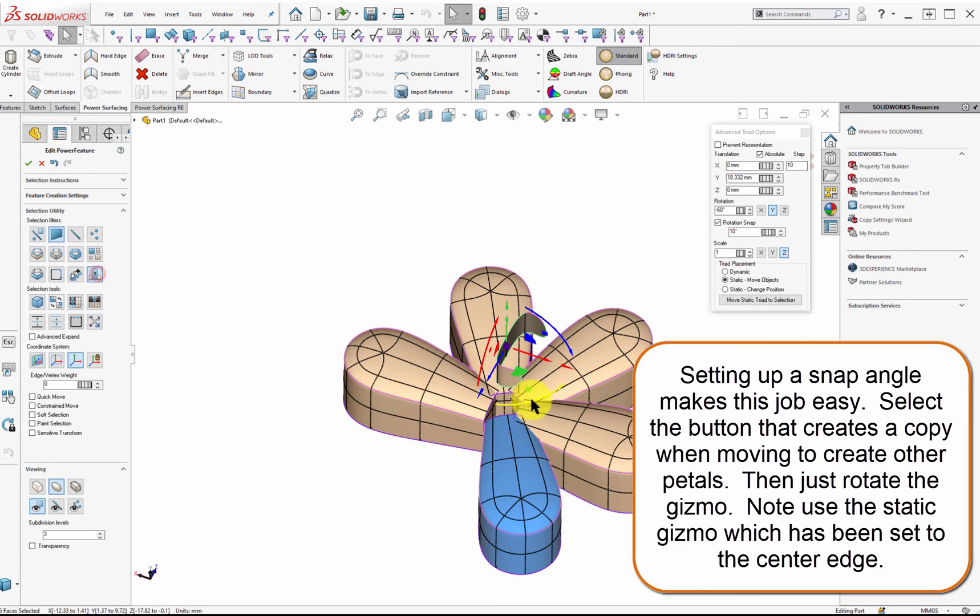
{"action": "left_click_drag", "start_coordinate": [529, 395], "coordinate": [454, 396]}
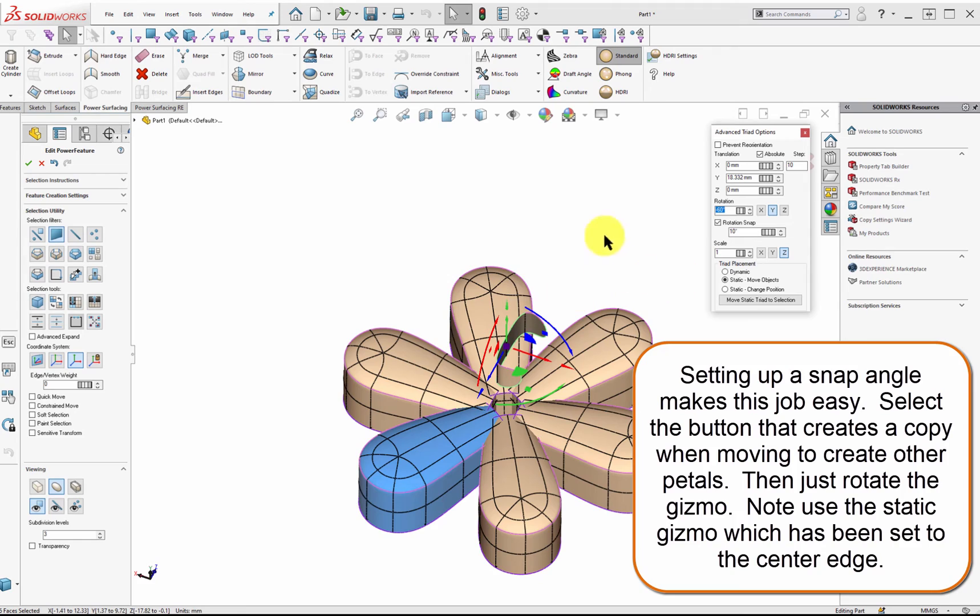
Show the hidden center cylinder again and delete all faces of the temporary strip above the flower.
{"action": "left_click", "coordinate": [94, 303]}
{"action": "middle_click_drag", "start_coordinate": [506, 427], "coordinate": [398, 136]}
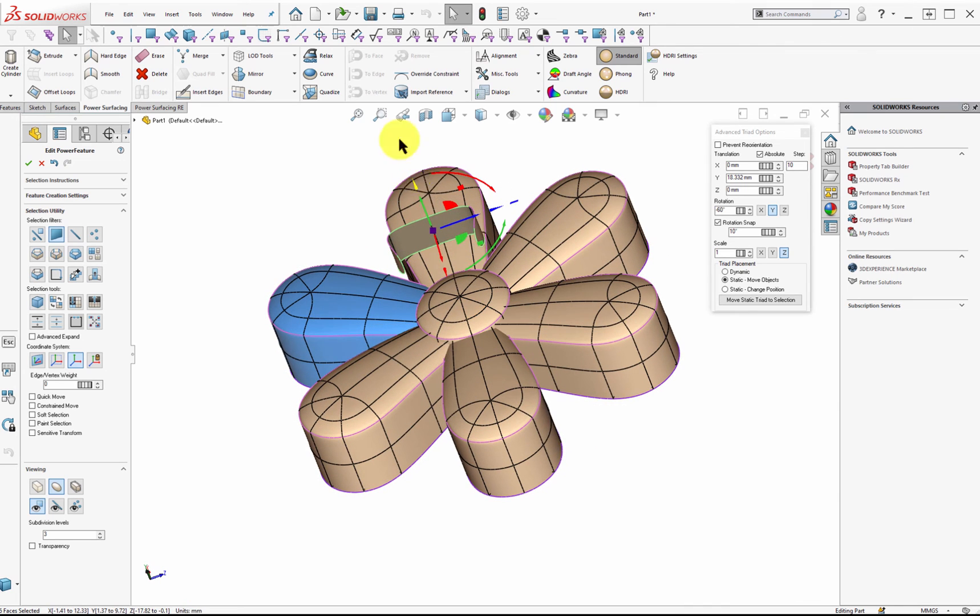
{"action": "left_click", "coordinate": [407, 238]}
{"action": "left_click", "coordinate": [462, 217], "text": "ctrl"}
{"action": "left_click", "coordinate": [478, 231], "text": "ctrl"}
{"action": "left_click", "coordinate": [396, 259], "text": "ctrl"}
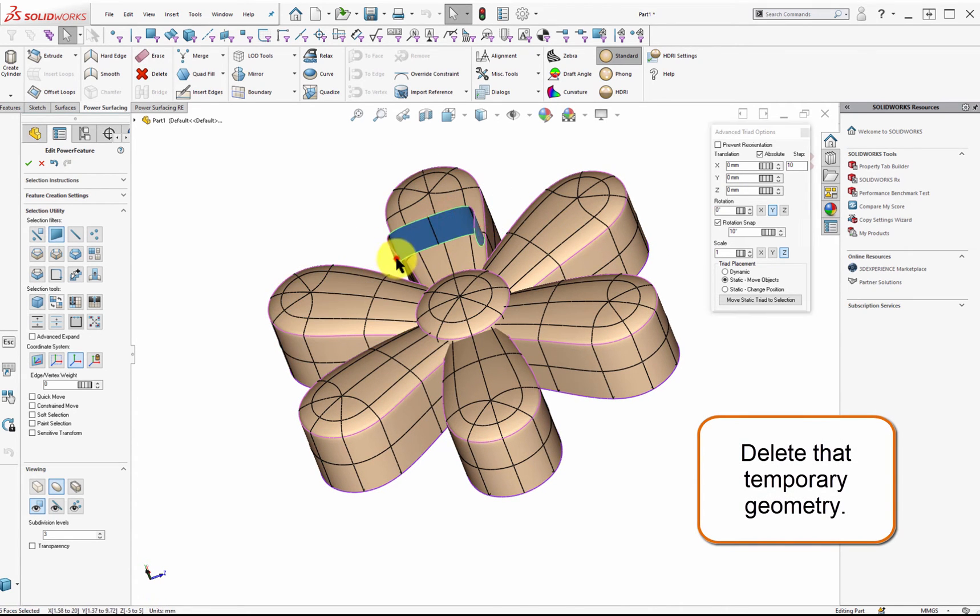
{"action": "right_click", "coordinate": [442, 252]}
{"action": "left_click", "coordinate": [519, 255]}
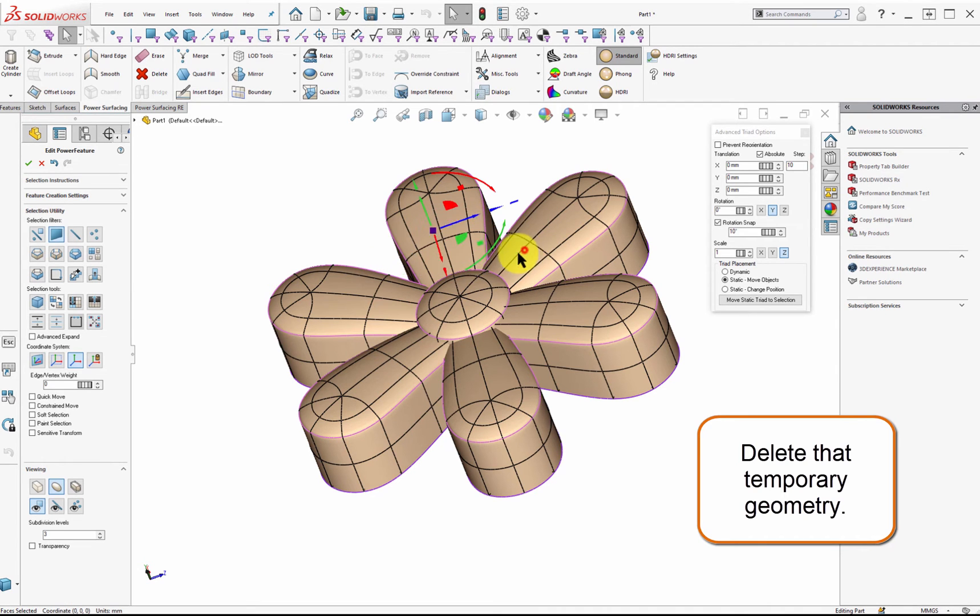
Move the Advanced Triad Options dialog aside and accept the edited PowerFeature.
{"action": "middle_click_drag", "start_coordinate": [483, 301], "coordinate": [487, 255]}
{"action": "left_click_drag", "start_coordinate": [761, 133], "coordinate": [678, 130]}
{"action": "left_click", "coordinate": [772, 138]}
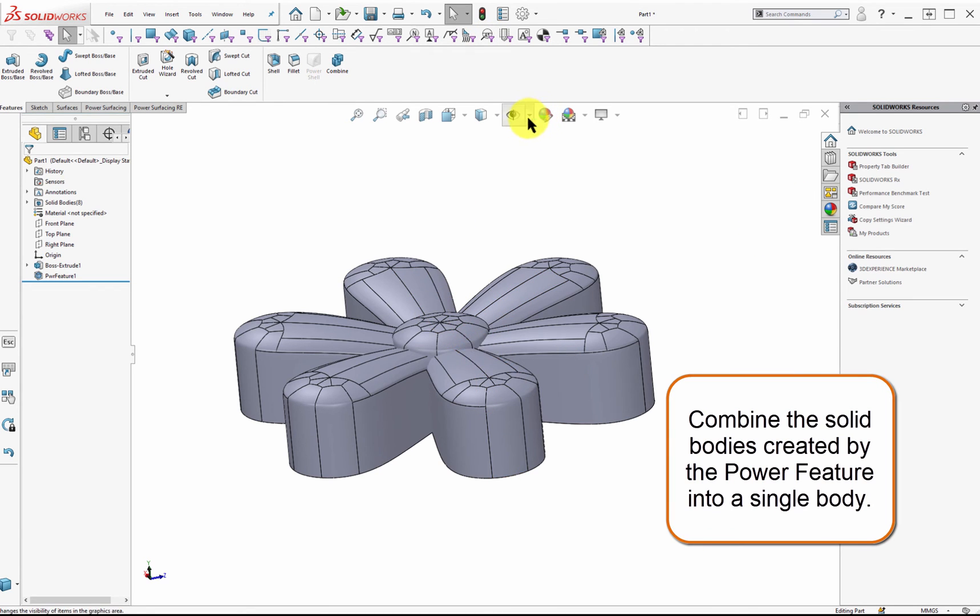
Change the display style to shaded without edges.
{"action": "left_click", "coordinate": [481, 115]}
{"action": "left_click", "coordinate": [480, 156]}
{"action": "mouse_move", "coordinate": [481, 191]}
{"action": "middle_mouse_down"}
{"action": "mouse_move", "coordinate": [507, 407]}
{"action": "mouse_move", "coordinate": [465, 313]}
{"action": "mouse_move", "coordinate": [489, 345]}
{"action": "mouse_move", "coordinate": [482, 336]}
{"action": "middle_mouse_up"}
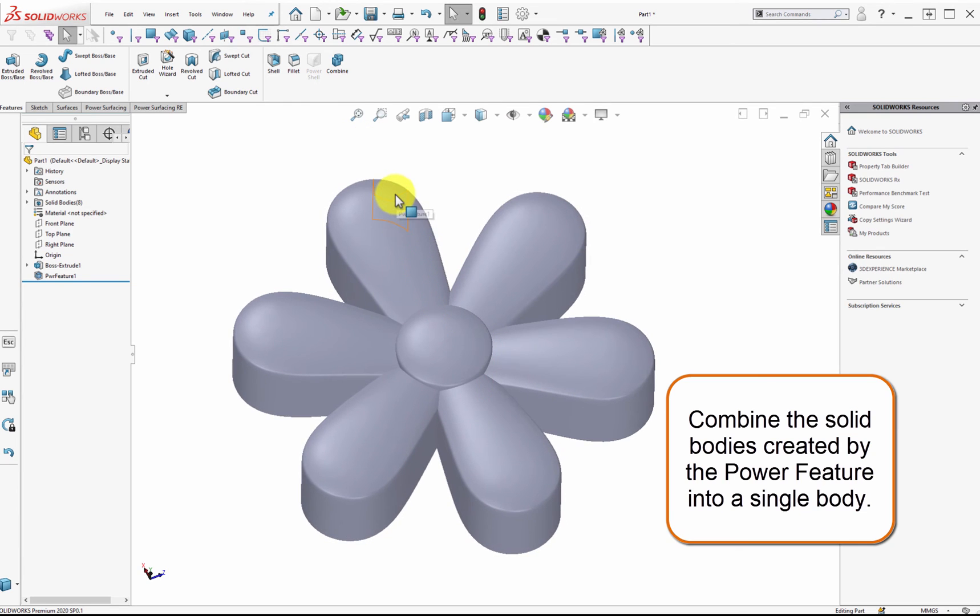
Combine the center body and all six petals into a single body using the Add operation.
{"action": "left_click", "coordinate": [340, 63]}
{"action": "left_click", "coordinate": [456, 341]}
{"action": "left_click", "coordinate": [348, 328]}
{"action": "left_click", "coordinate": [382, 266]}
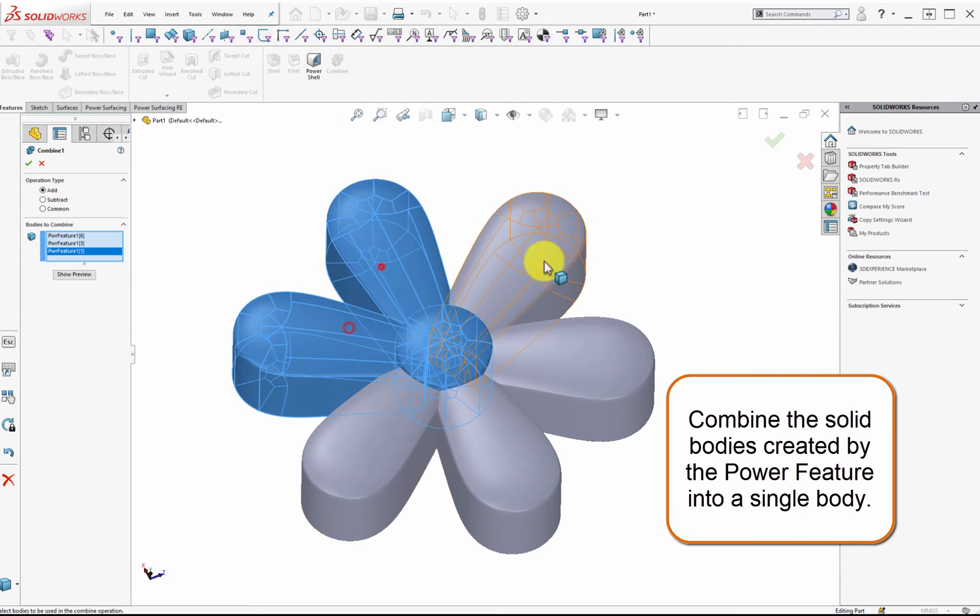
{"action": "left_click", "coordinate": [544, 261]}
{"action": "left_click", "coordinate": [569, 339]}
{"action": "left_click", "coordinate": [489, 437]}
{"action": "left_click", "coordinate": [390, 436]}
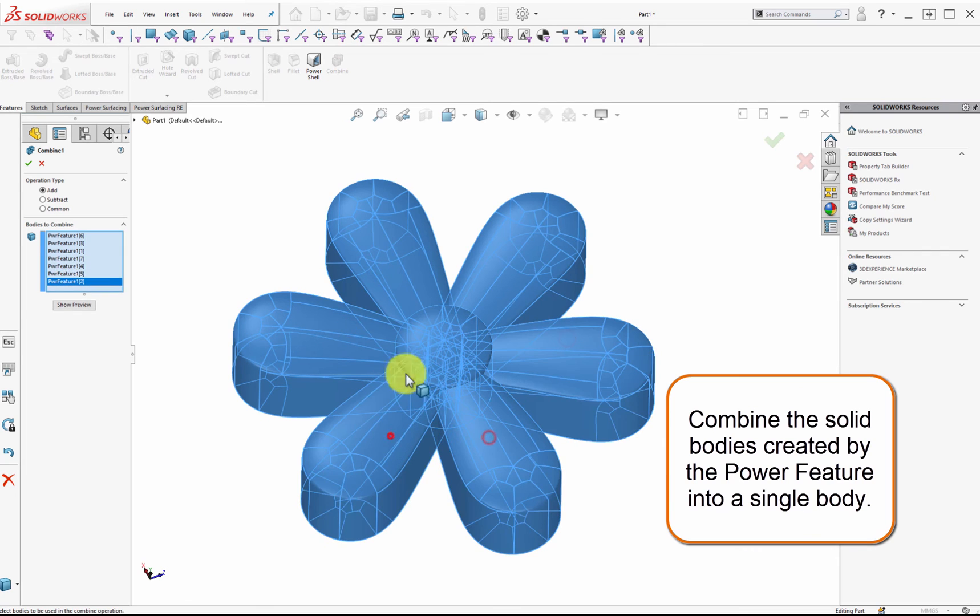
{"action": "left_click", "coordinate": [28, 162]}
Examine the interior of the combined flower with a temporary planar section view, and exit without keeping the section.
{"action": "middle_click_drag", "start_coordinate": [381, 272], "coordinate": [485, 147]}
{"action": "left_click", "coordinate": [448, 114]}
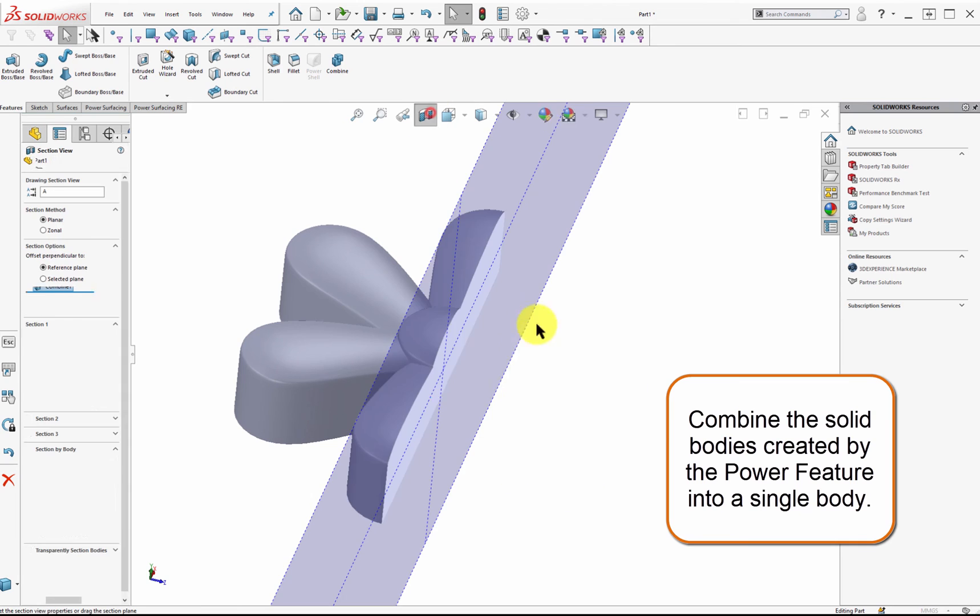
{"action": "middle_click_drag", "start_coordinate": [455, 378], "coordinate": [488, 381]}
{"action": "left_click_drag", "start_coordinate": [489, 381], "coordinate": [676, 476]}
{"action": "left_click", "coordinate": [42, 163]}
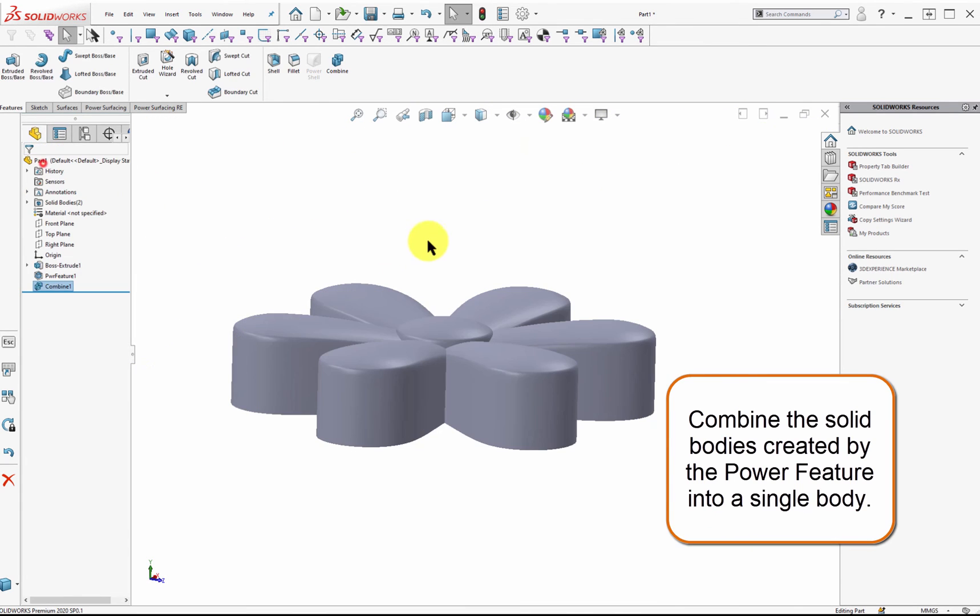
Show the hidden rectangular base plate beneath the flower.
{"action": "left_click", "coordinate": [55, 266]}
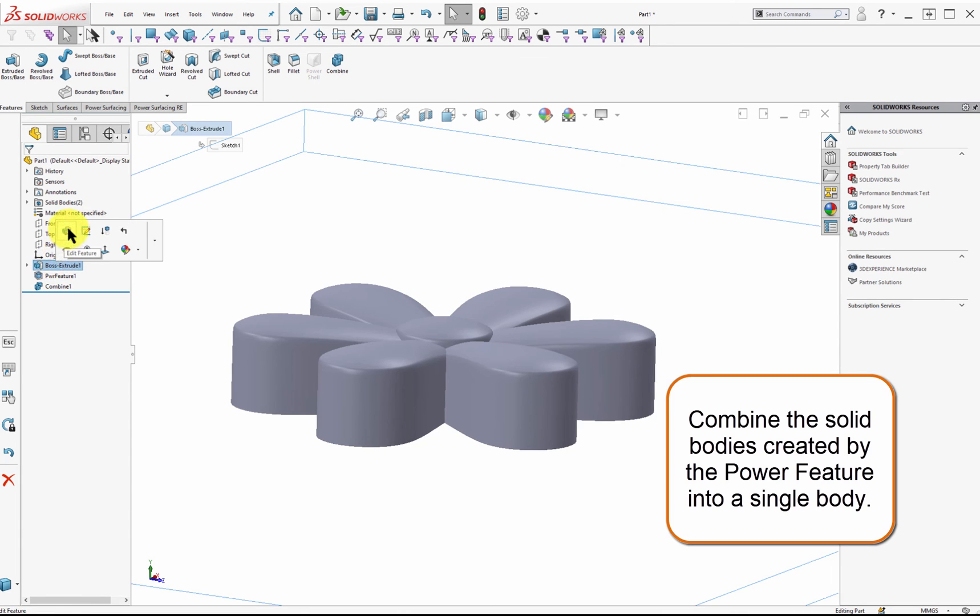
{"action": "middle_click_drag", "start_coordinate": [353, 229], "coordinate": [392, 281]}
{"action": "scroll", "coordinate": [369, 244], "scroll_direction": "down", "scroll_amount": 3}
{"action": "scroll", "coordinate": [369, 245], "scroll_direction": "up", "scroll_amount": 9}
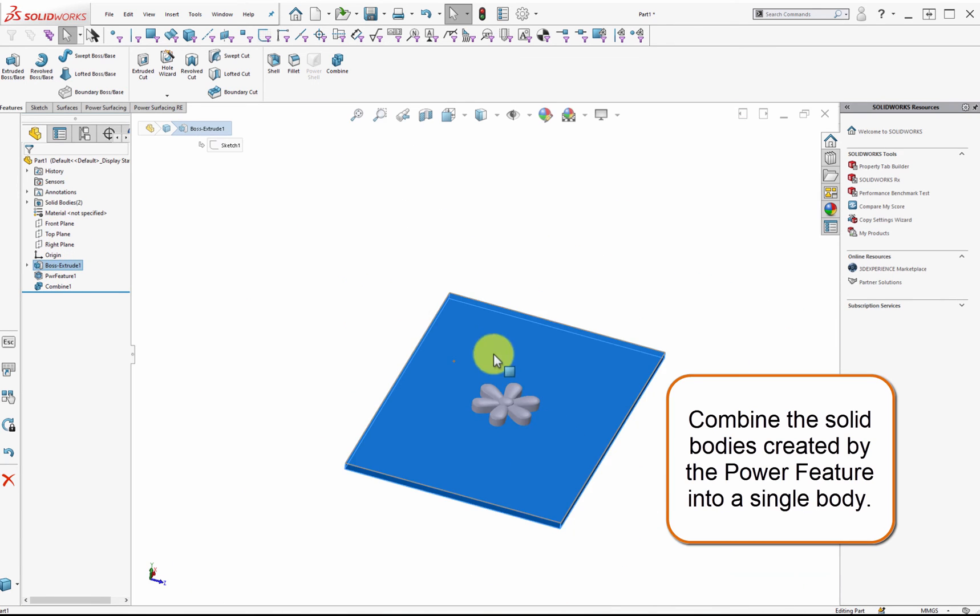
{"action": "middle_click_drag", "start_coordinate": [493, 353], "coordinate": [475, 416]}
{"action": "scroll", "coordinate": [478, 406], "scroll_direction": "down", "scroll_amount": 5}
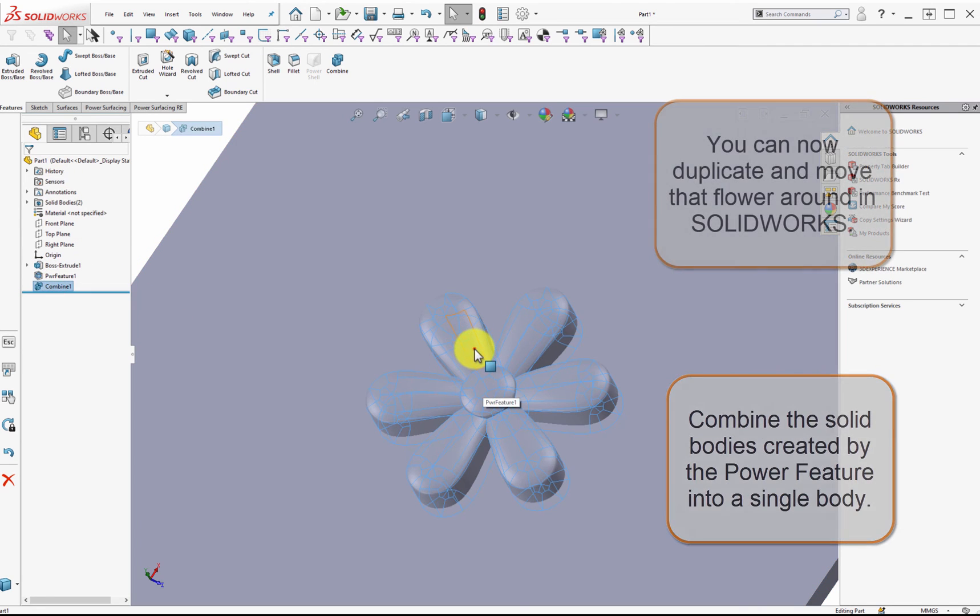
Copy the combined flower body with Move/Copy Bodies, placing the copy about 49.81 mm away along X on the plate.
{"action": "left_click", "coordinate": [475, 349]}
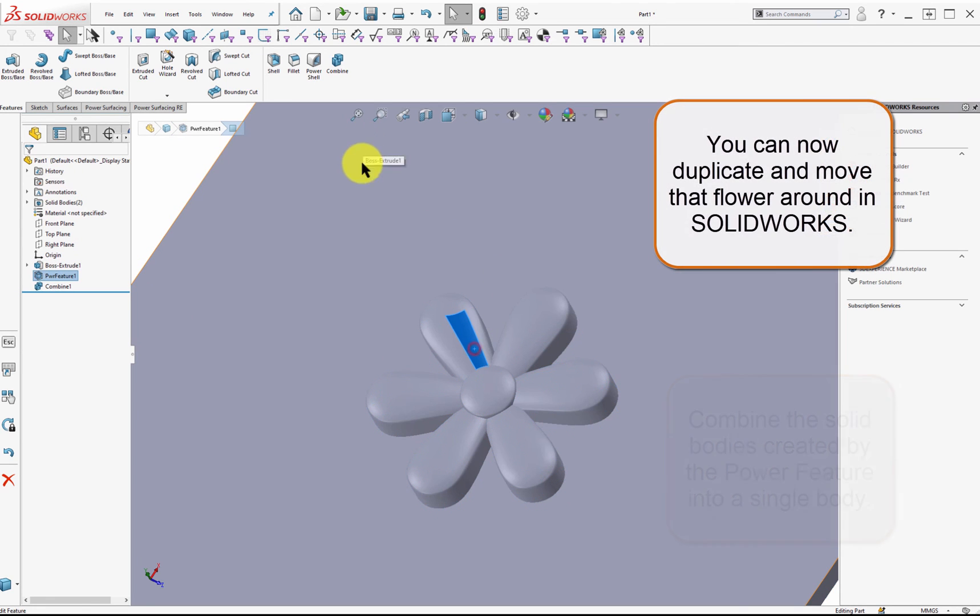
{"action": "left_click", "coordinate": [197, 15]}
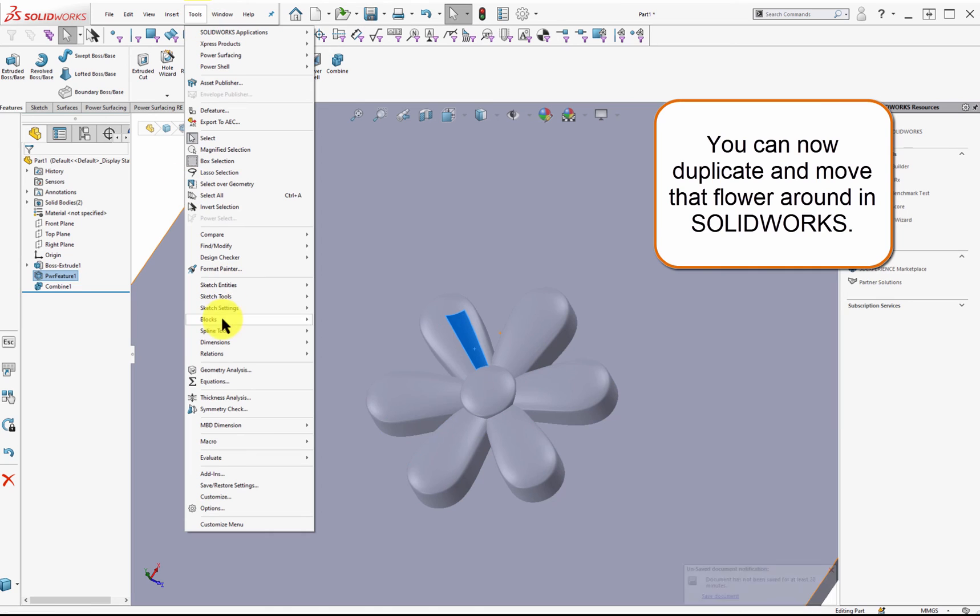
{"action": "mouse_move", "coordinate": [222, 319]}
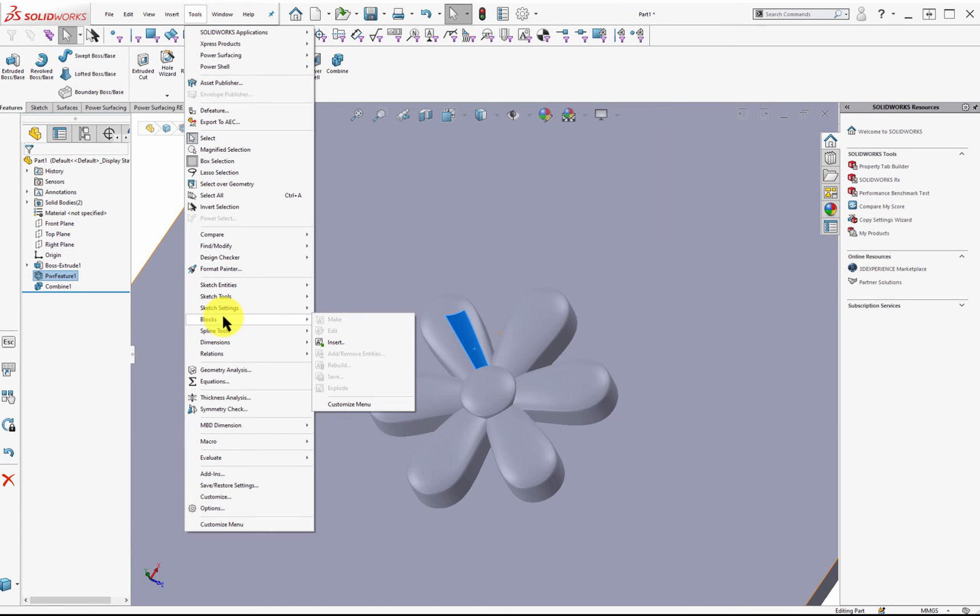
{"action": "left_click", "coordinate": [172, 15]}
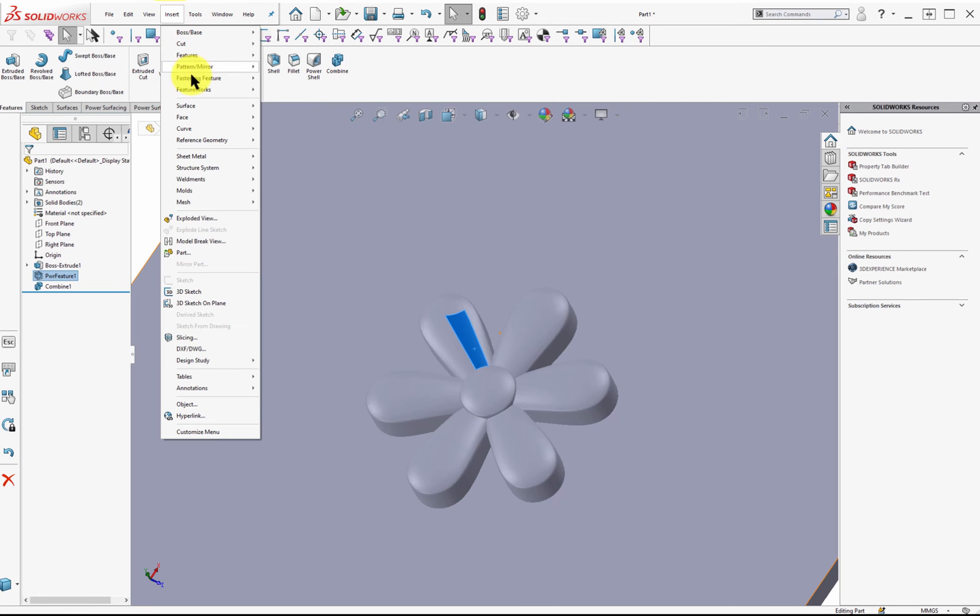
{"action": "mouse_move", "coordinate": [194, 55]}
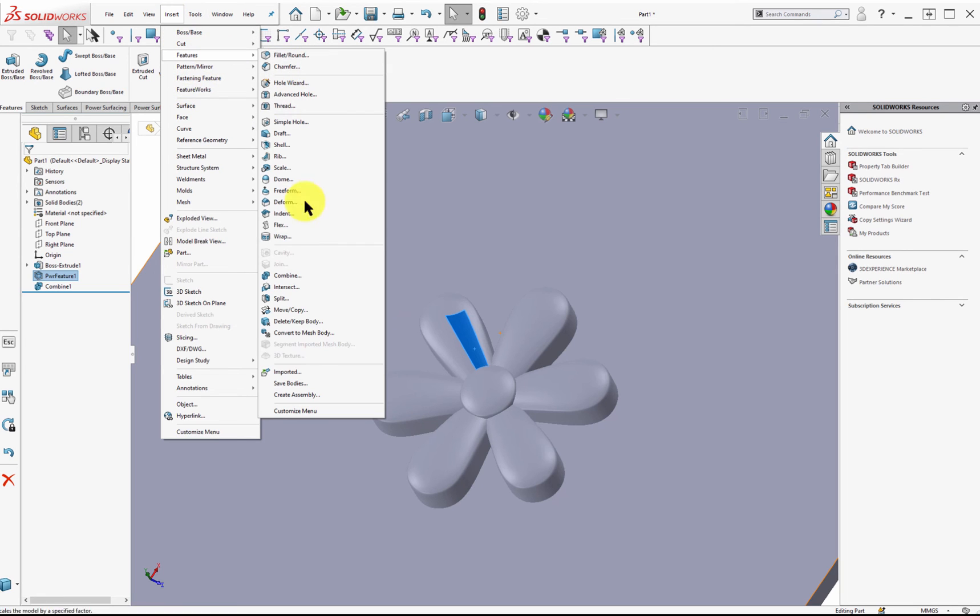
{"action": "left_click", "coordinate": [289, 309]}
{"action": "middle_click_drag", "start_coordinate": [259, 320], "coordinate": [463, 325]}
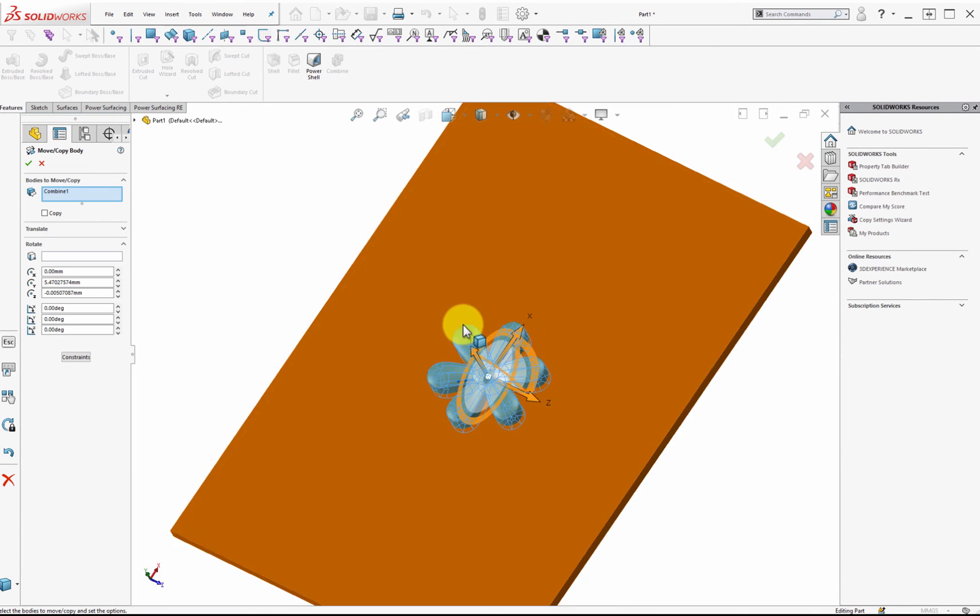
{"action": "left_click_drag", "start_coordinate": [521, 334], "coordinate": [621, 239]}
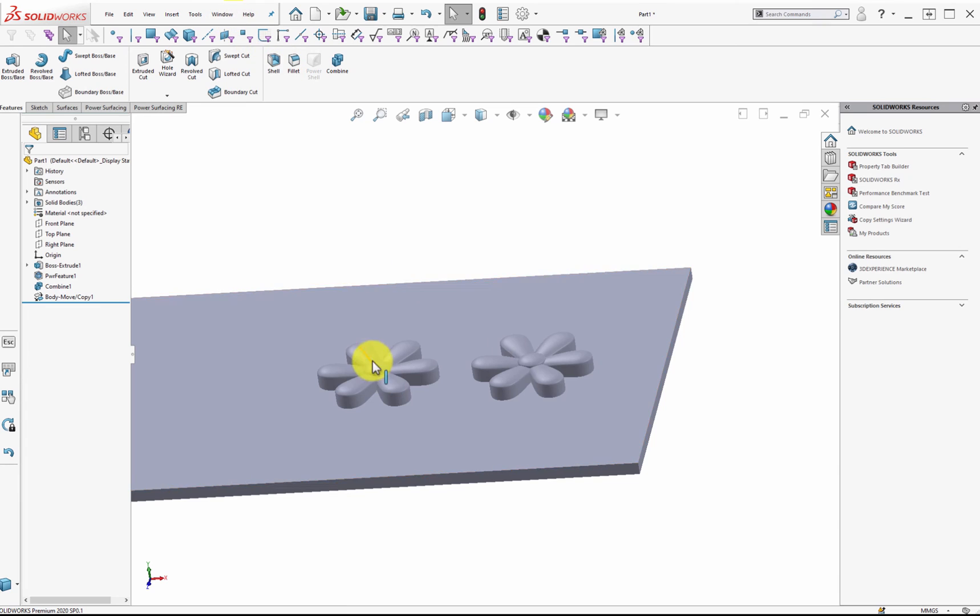
Customize the Features commands by adding Move/Copy Bodies beside Combine.
{"action": "left_click", "coordinate": [510, 380]}
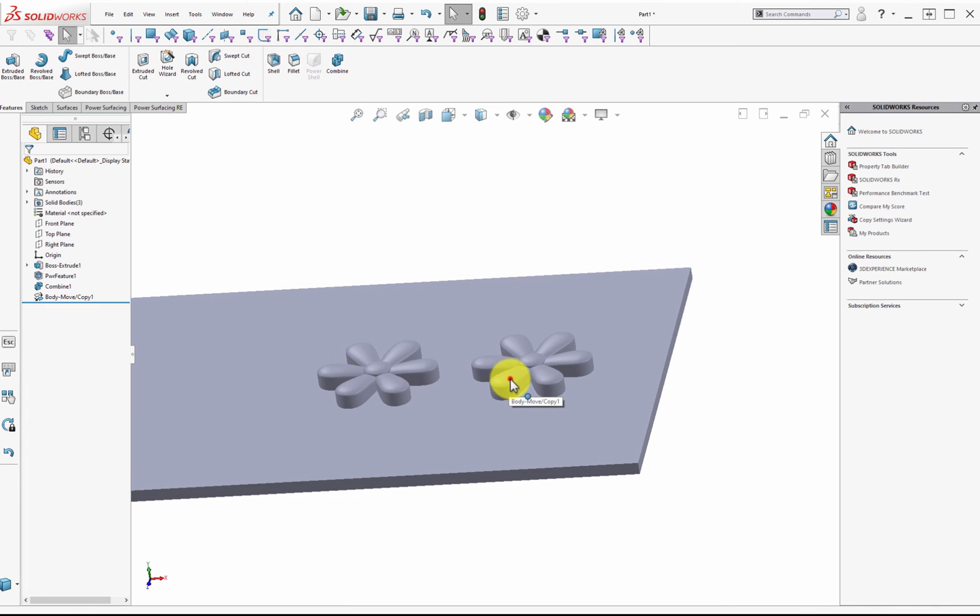
{"action": "left_click", "coordinate": [198, 15]}
{"action": "left_click", "coordinate": [361, 169]}
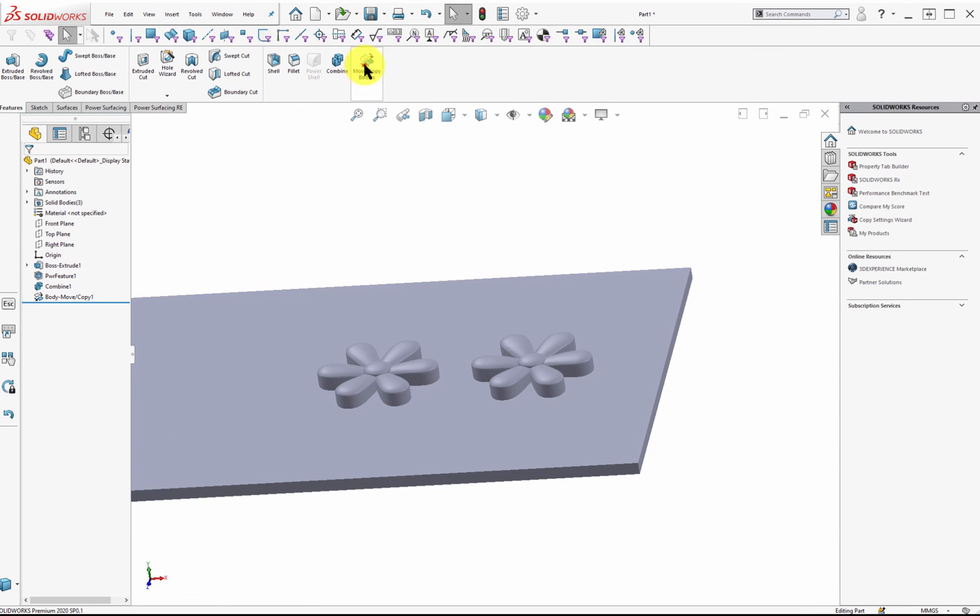
Rotate the copied flower in place about the Y axis with Move/Copy Bodies, leaving the Copy option off.
{"action": "left_click", "coordinate": [367, 68]}
{"action": "left_click", "coordinate": [546, 381]}
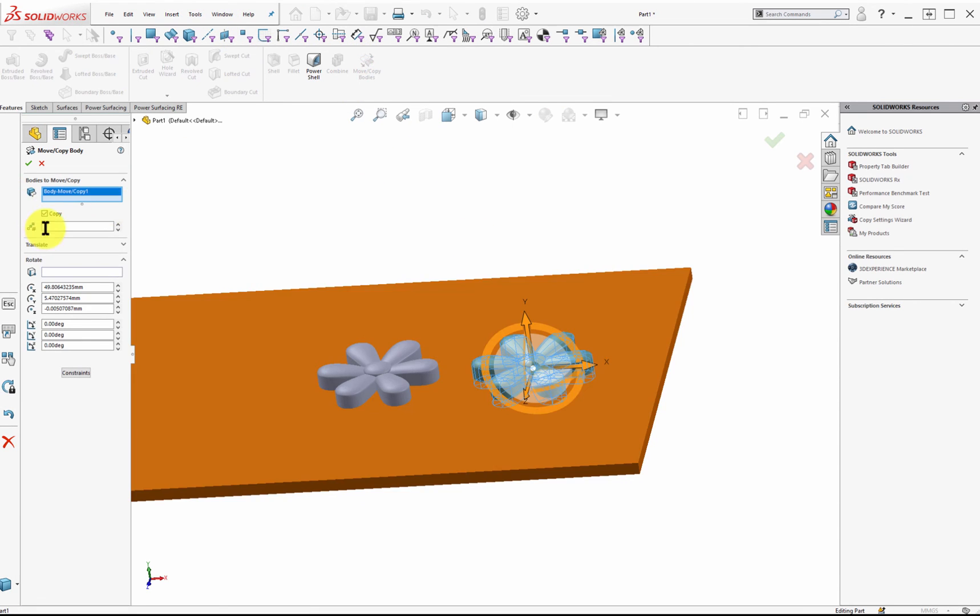
{"action": "left_click", "coordinate": [44, 213]}
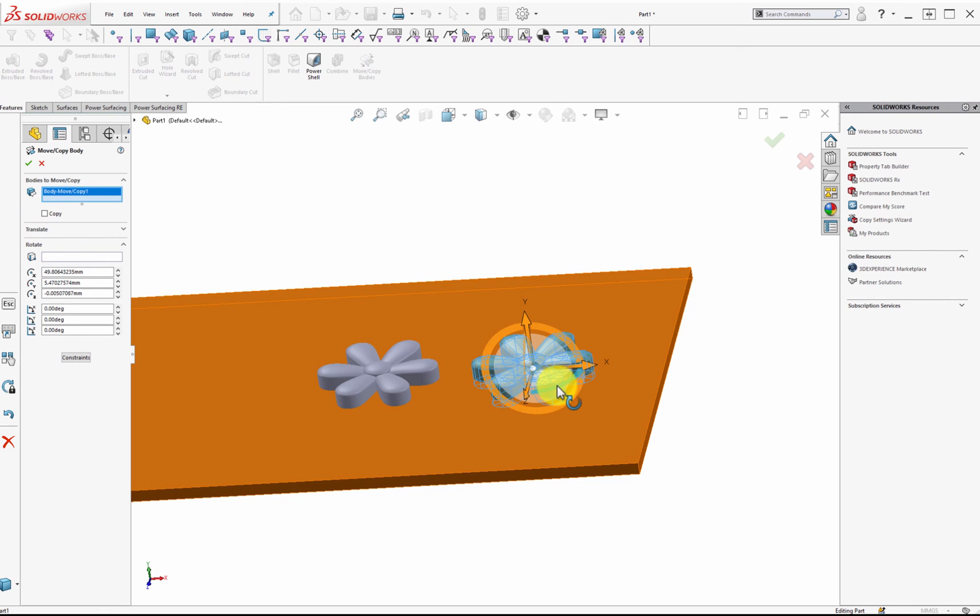
{"action": "left_click_drag", "start_coordinate": [557, 385], "coordinate": [550, 385]}
{"action": "left_click", "coordinate": [29, 163]}
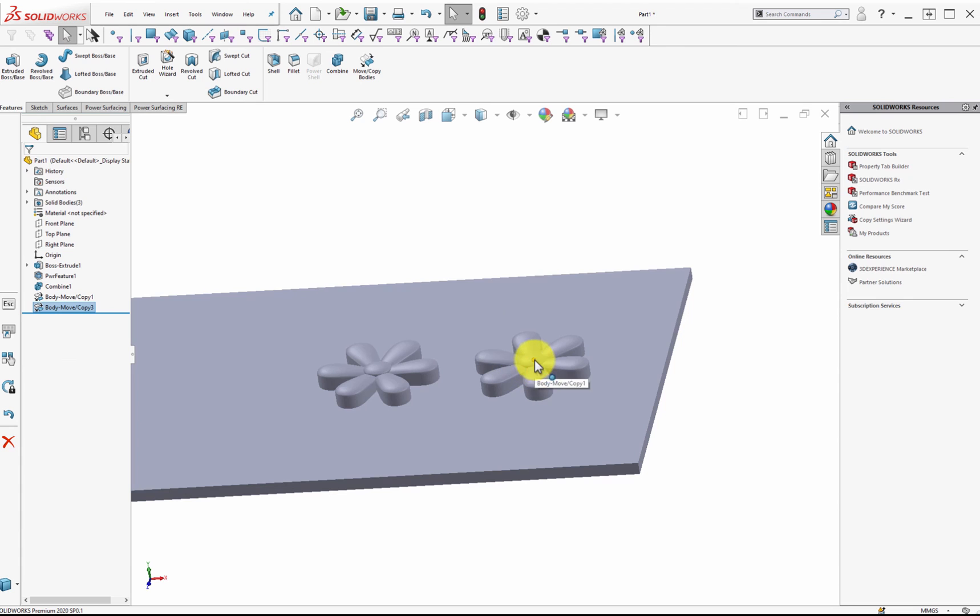
Try to move both flower bodies together about -2.57 mm along Y with Move/Copy Bodies.
{"action": "left_click", "coordinate": [535, 360]}
{"action": "left_click", "coordinate": [366, 66]}
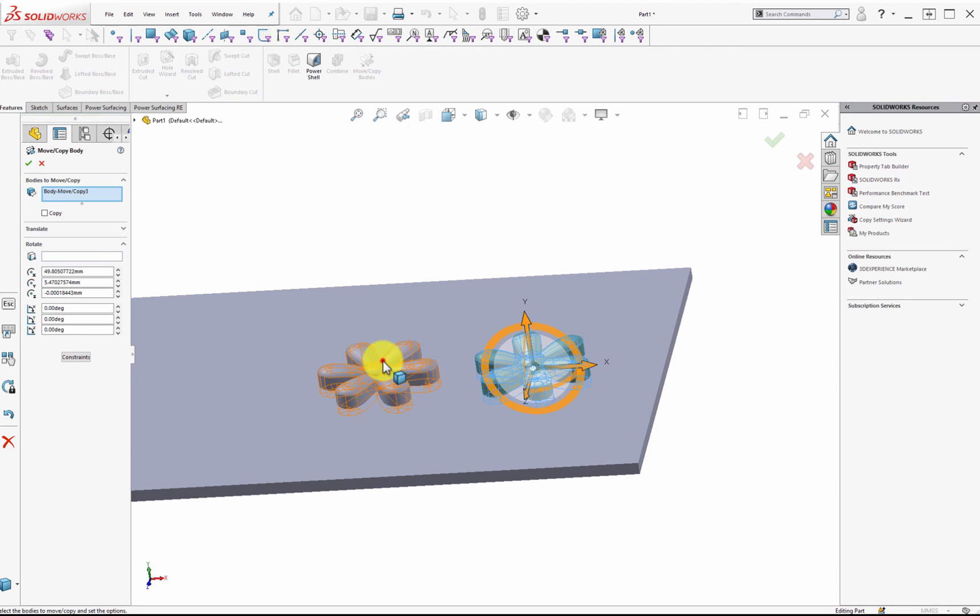
{"action": "left_click", "coordinate": [383, 362]}
{"action": "left_click_drag", "start_coordinate": [452, 321], "coordinate": [447, 329]}
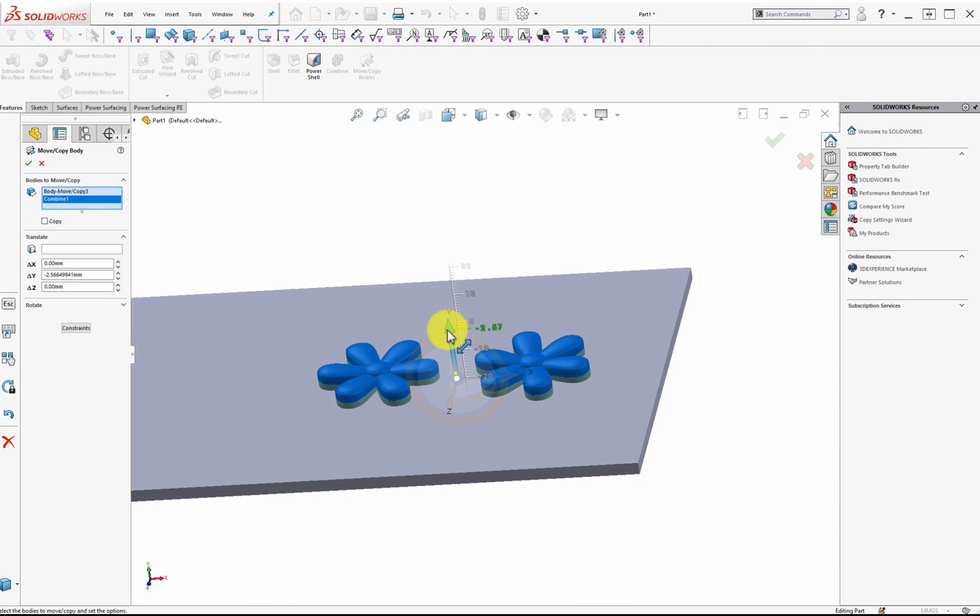
{"action": "middle_click_drag", "start_coordinate": [477, 352], "coordinate": [450, 334]}
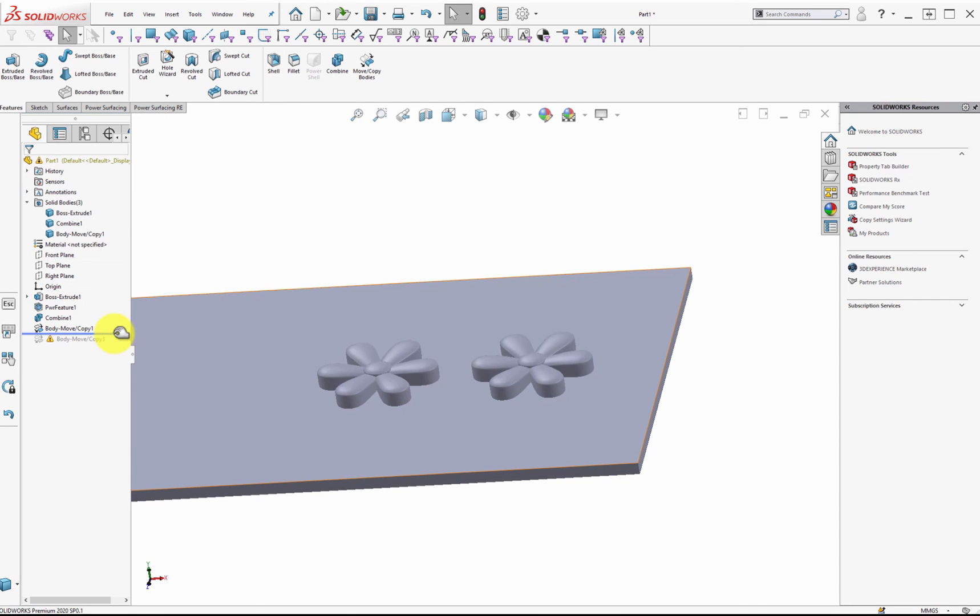
Roll the feature history forward past the rotation feature of the copied flower.
{"action": "right_click", "coordinate": [73, 338]}
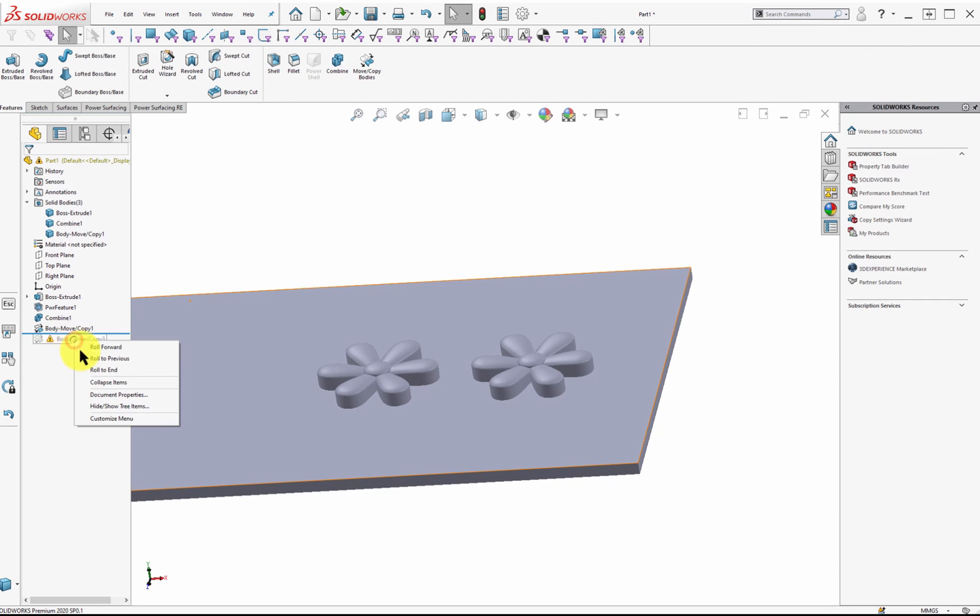
{"action": "left_click", "coordinate": [117, 345]}
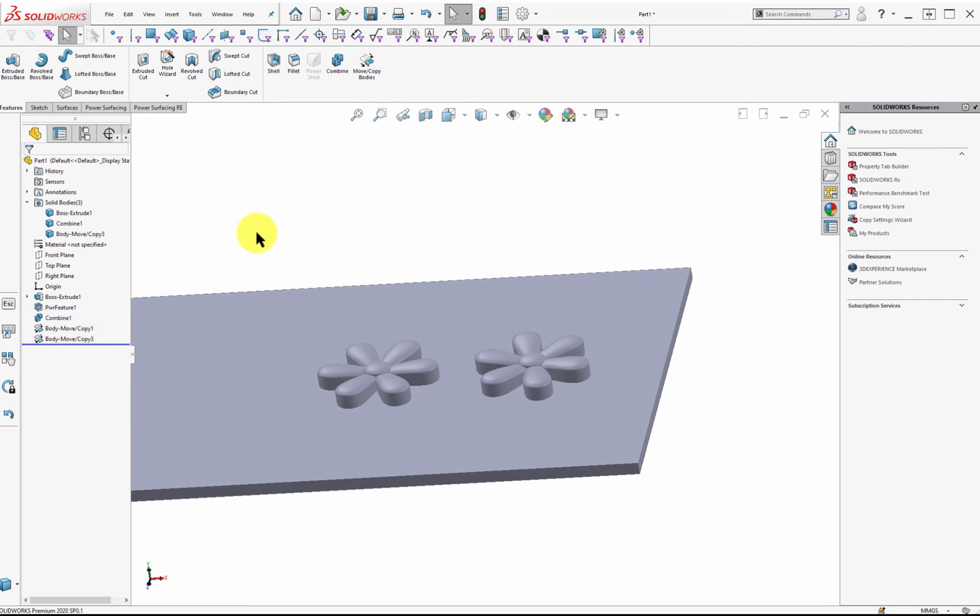
{"action": "middle_click_drag", "start_coordinate": [420, 271], "coordinate": [415, 150]}
{"action": "left_click", "coordinate": [367, 61]}
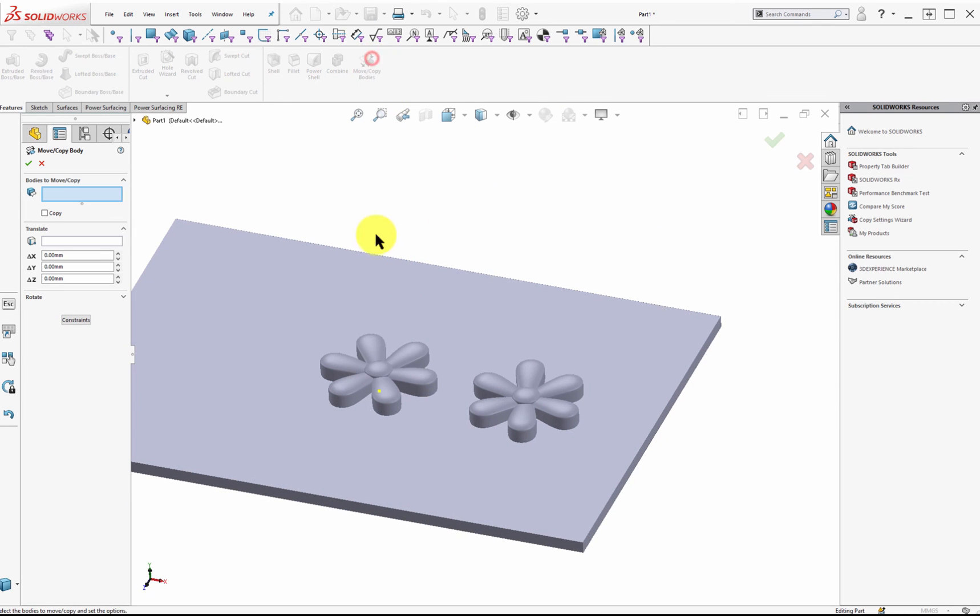
{"action": "key", "text": "Escape"}
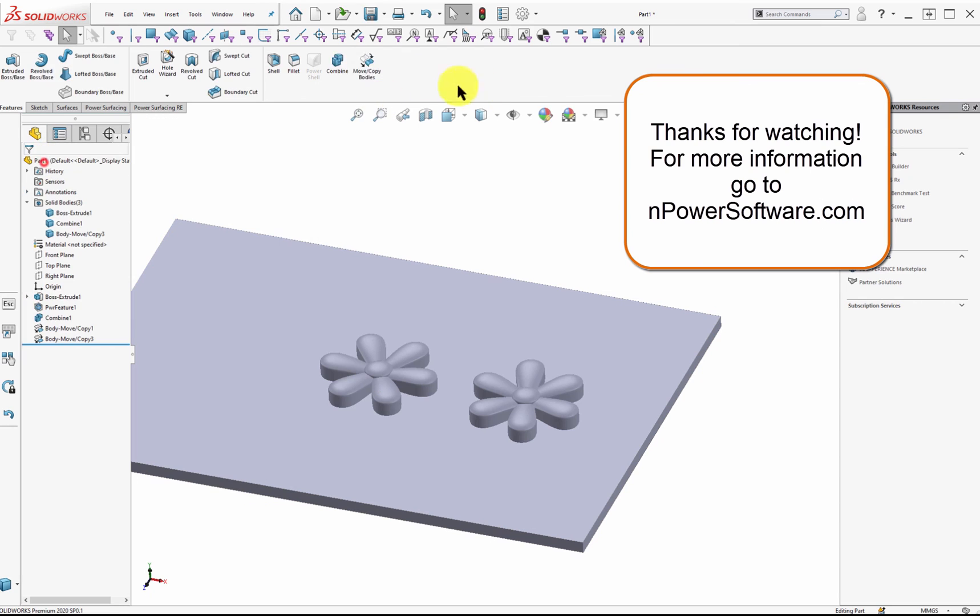
Combine the base plate and both flower bodies into one solid using the Add operation.
{"action": "left_click", "coordinate": [337, 63]}
{"action": "left_click", "coordinate": [304, 262]}
{"action": "left_click", "coordinate": [374, 346]}
{"action": "left_click", "coordinate": [525, 393]}
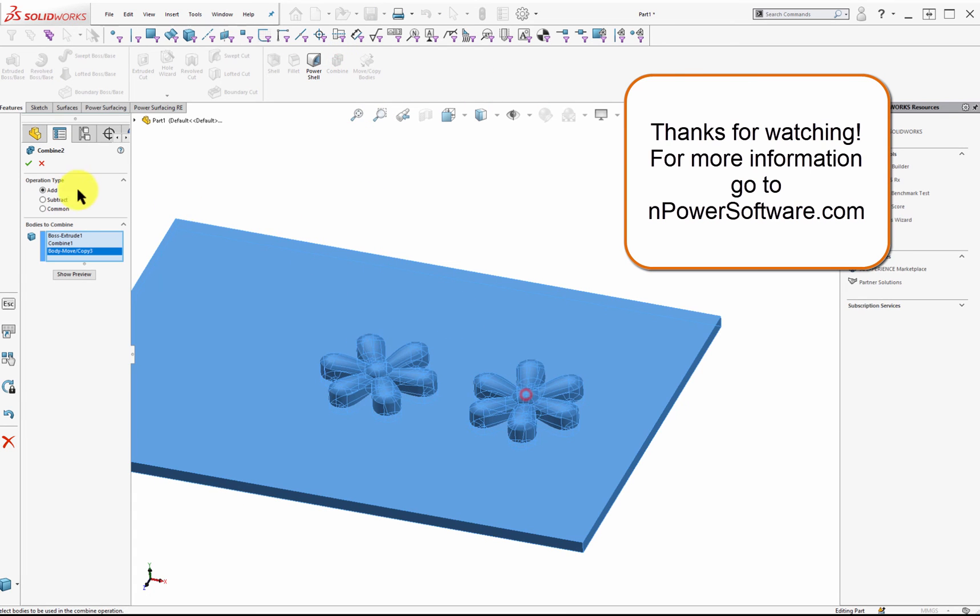
{"action": "left_click", "coordinate": [28, 163]}
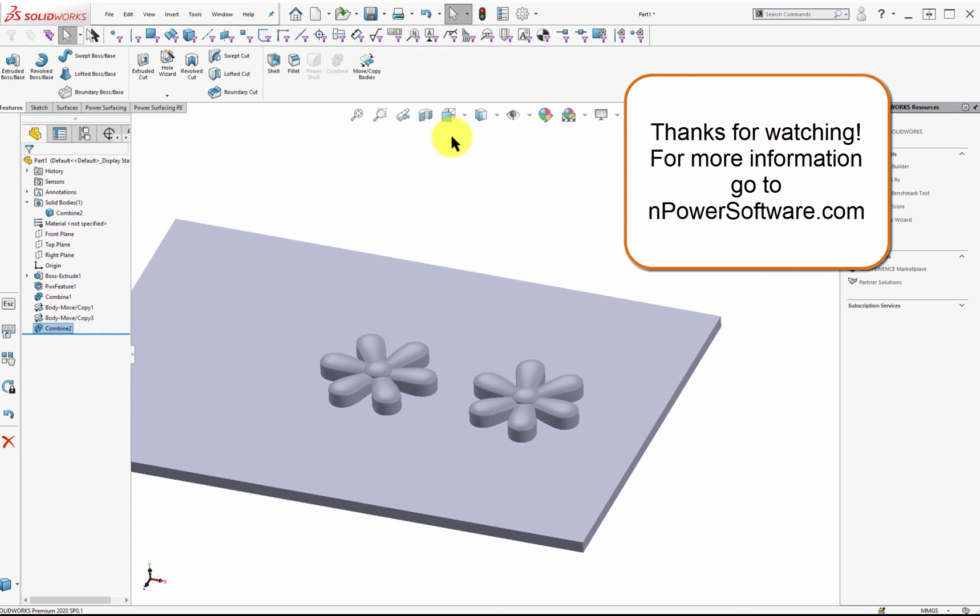
Apply a planar section view on the Front Plane with a 32 mm offset.
{"action": "left_click", "coordinate": [425, 114]}
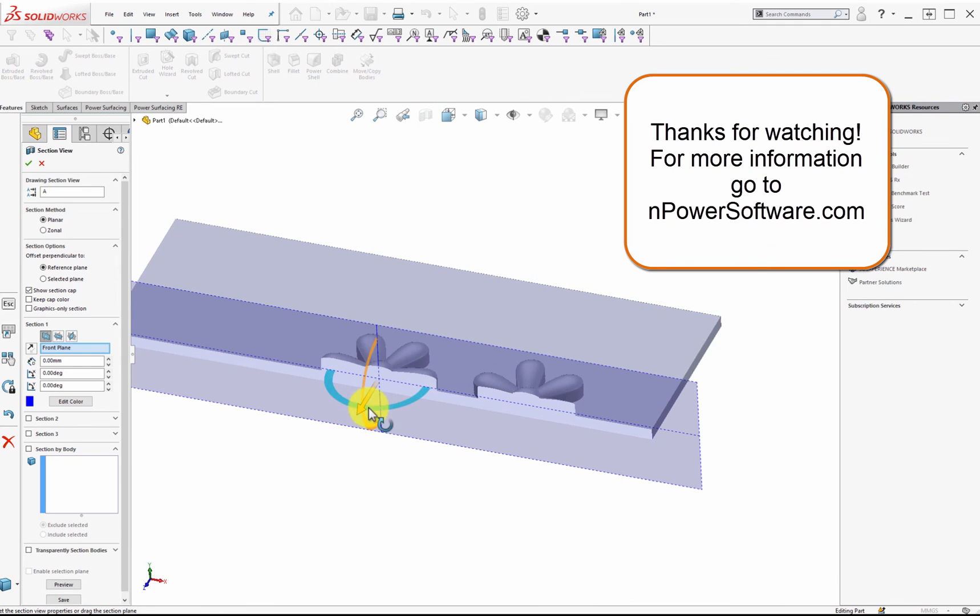
{"action": "left_click_drag", "start_coordinate": [368, 408], "coordinate": [259, 373]}
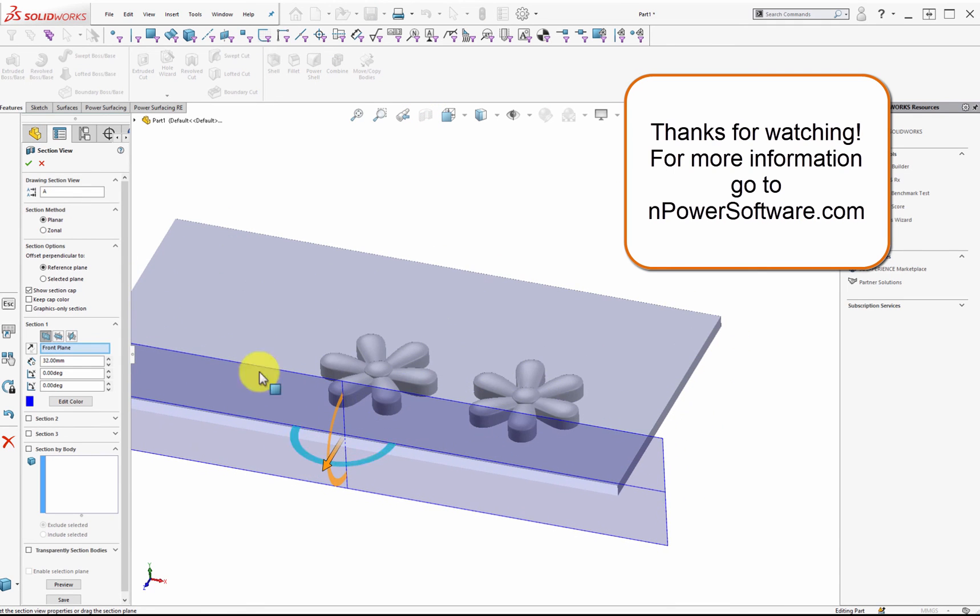
{"action": "left_click", "coordinate": [29, 162]}
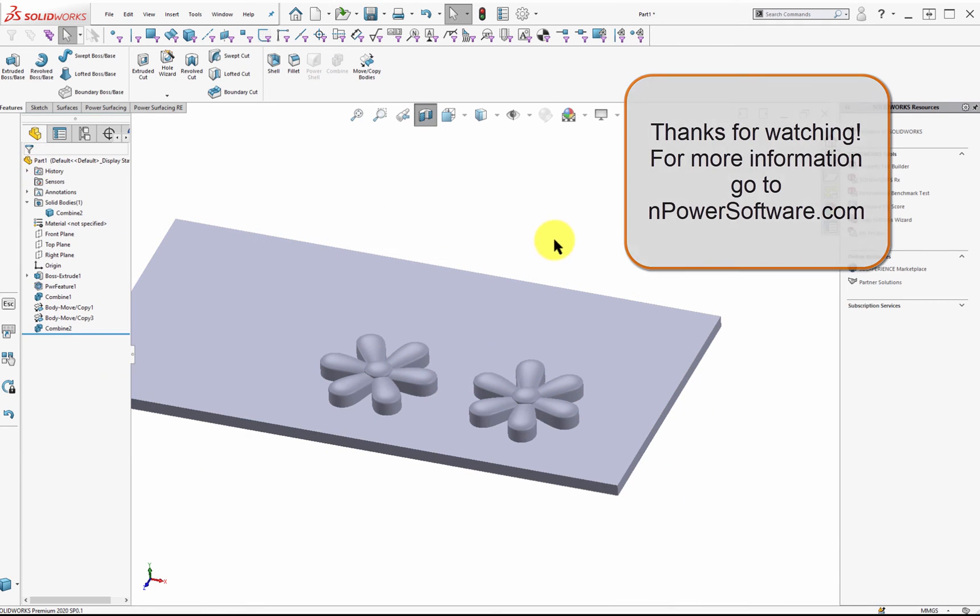